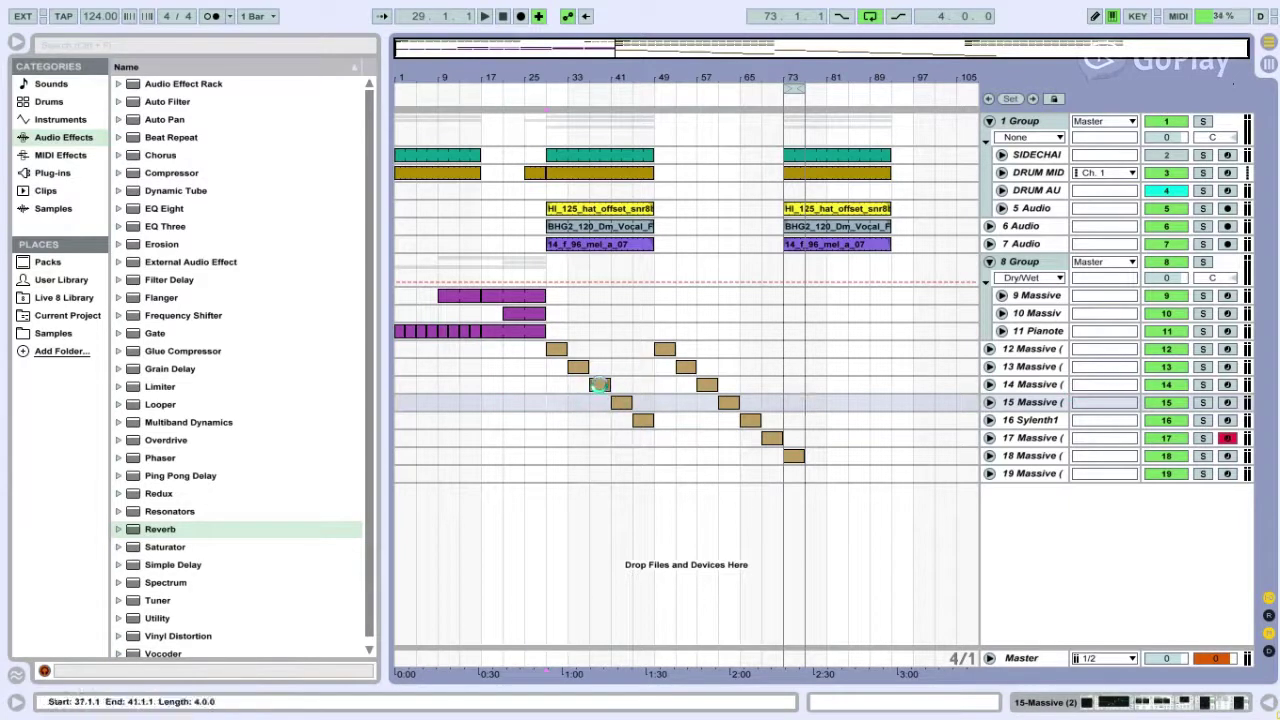
- Play the arrangement from track 17's bar-69 clip, then stop
{"action": "left_click", "coordinate": [771, 437]}
{"action": "key", "text": "space"}
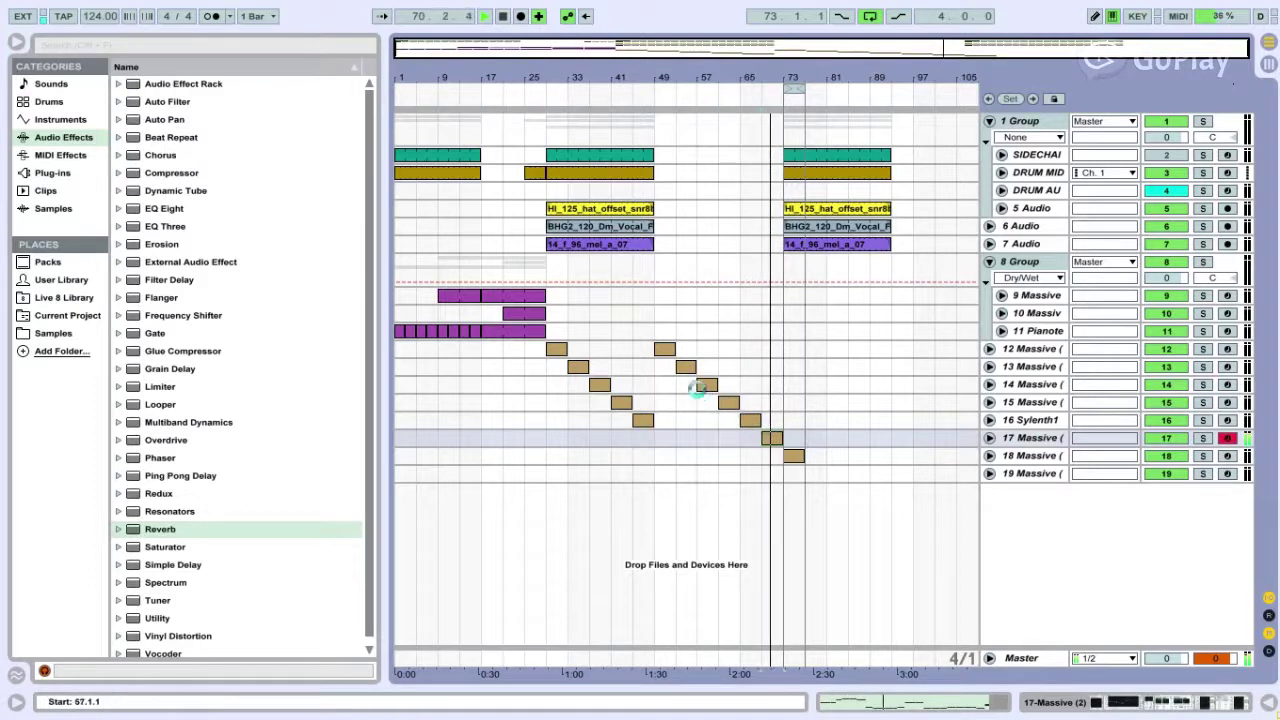
{"action": "left_click", "coordinate": [660, 349]}
{"action": "key", "text": "space"}
- Set the playback start point to bar 65 on track 16 Sylenth1
{"action": "left_click_drag", "start_coordinate": [646, 349], "coordinate": [700, 440]}
{"action": "left_click", "coordinate": [654, 420]}
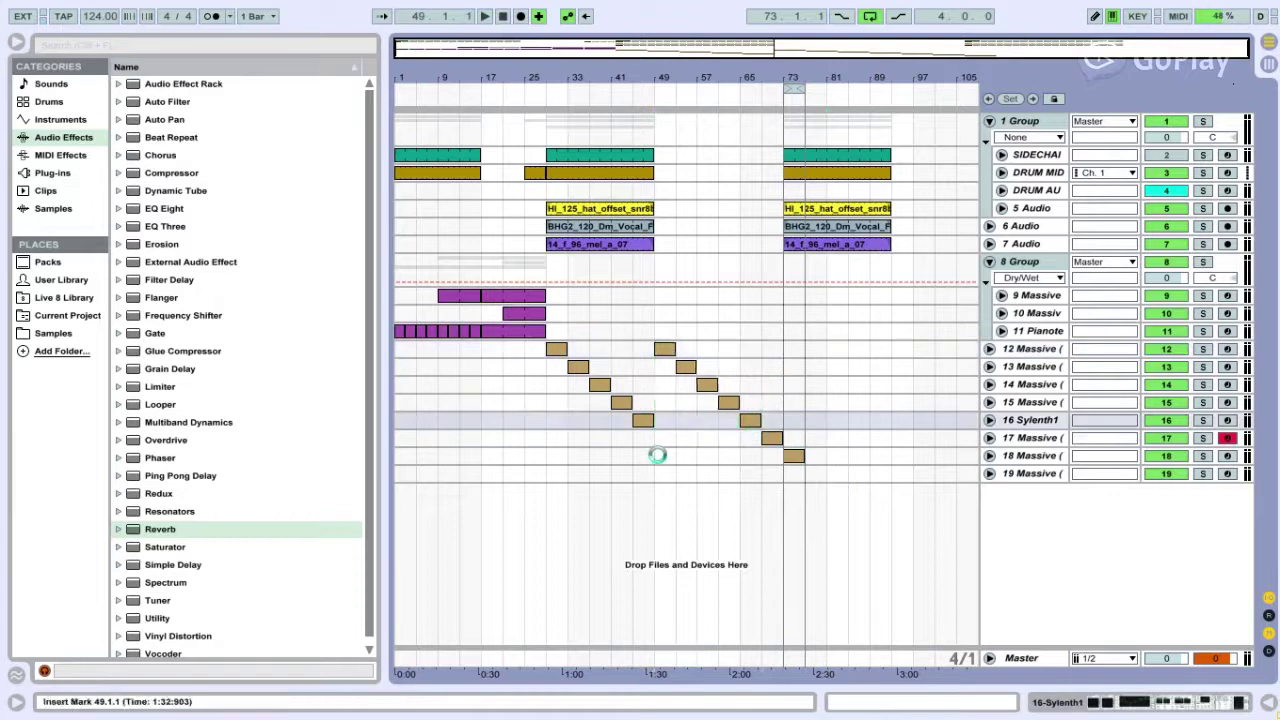
{"action": "key", "text": "ctrl+z"}
{"action": "left_click", "coordinate": [988, 420]}
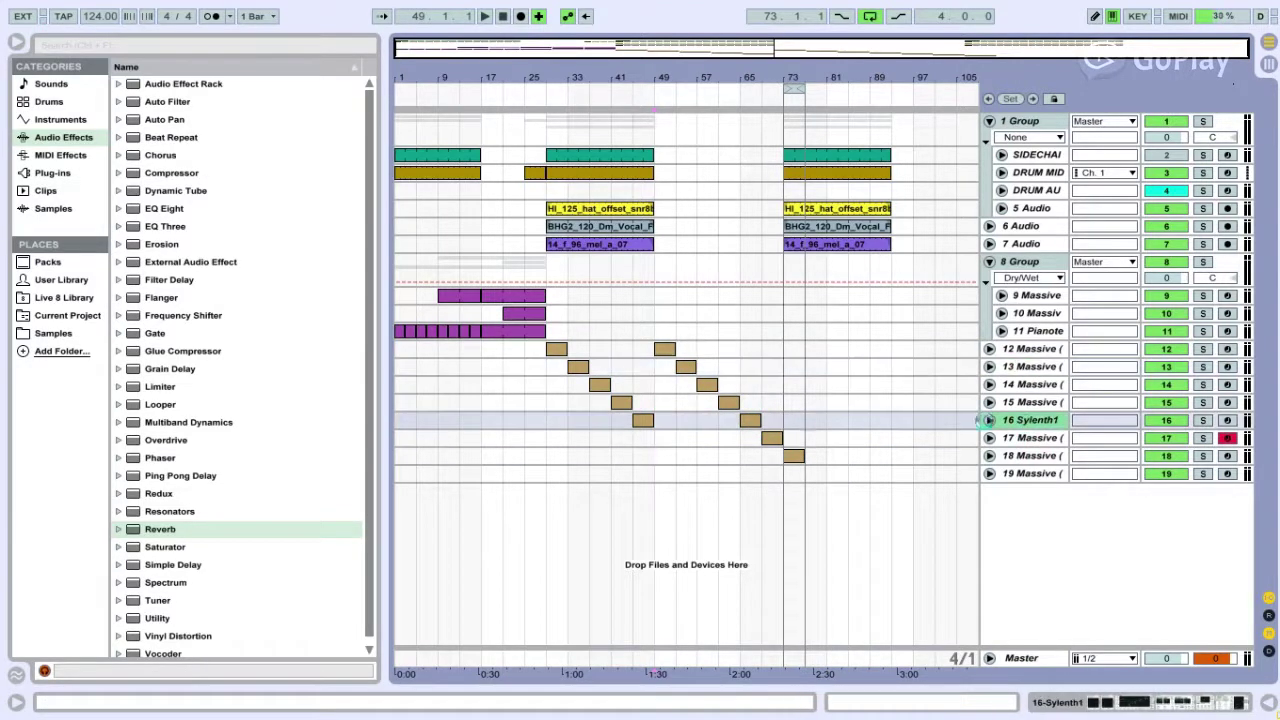
{"action": "left_click", "coordinate": [750, 421]}
- Play track 16 soloed from bar 65, then unsolo it
{"action": "left_click", "coordinate": [1202, 420]}
{"action": "key", "text": "space"}
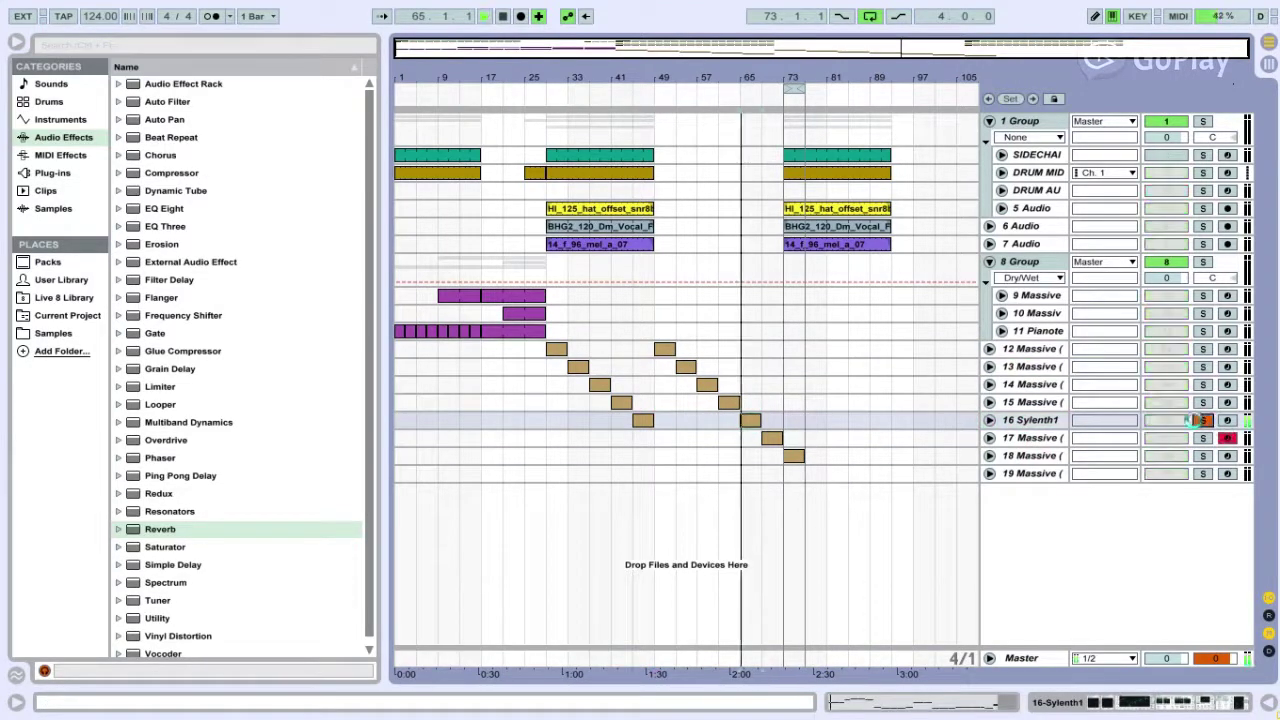
{"action": "left_click", "coordinate": [1202, 420]}
{"action": "left_click", "coordinate": [750, 420]}
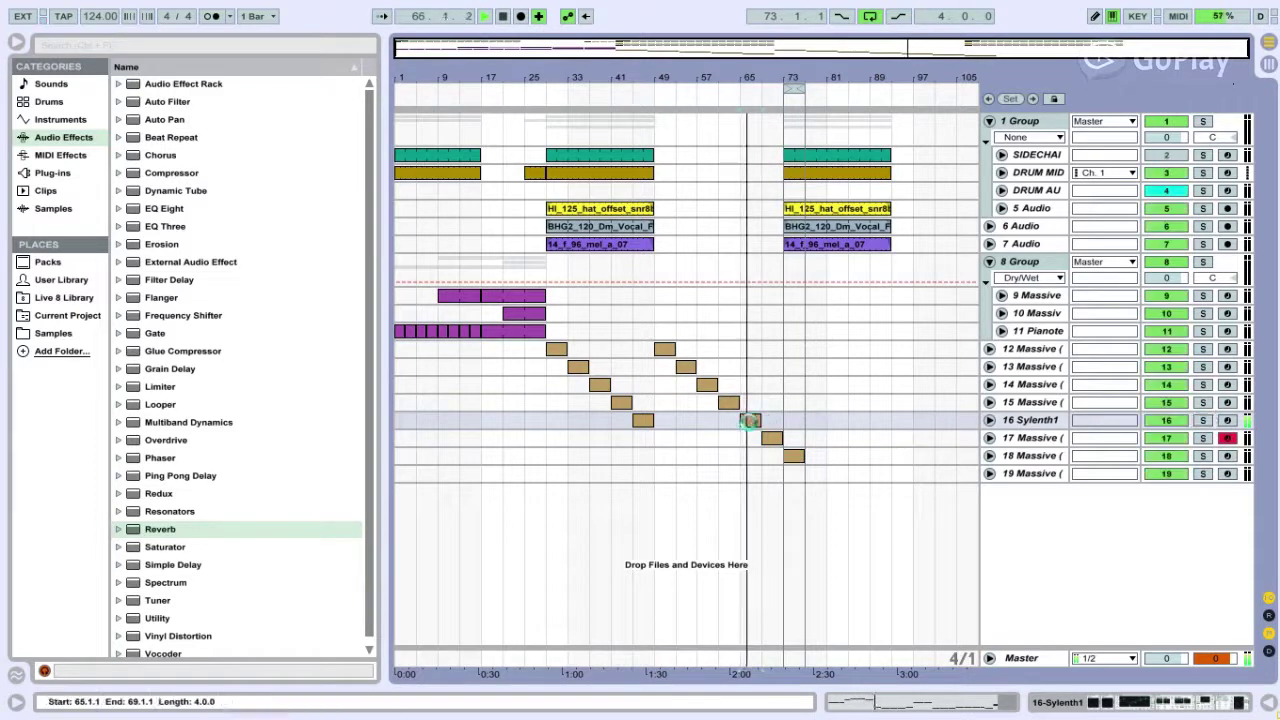
- Audition track 12's clips from bar 29 and bar 49
{"action": "left_click", "coordinate": [664, 349]}
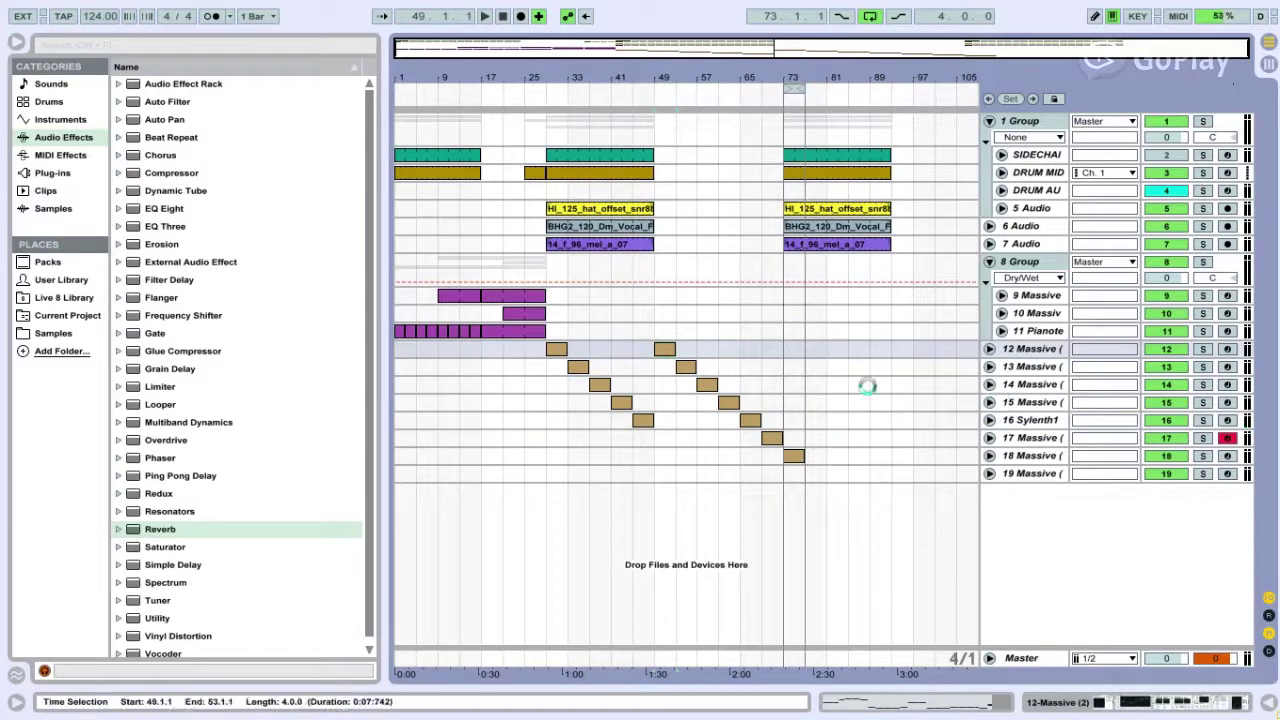
{"action": "left_click", "coordinate": [557, 349]}
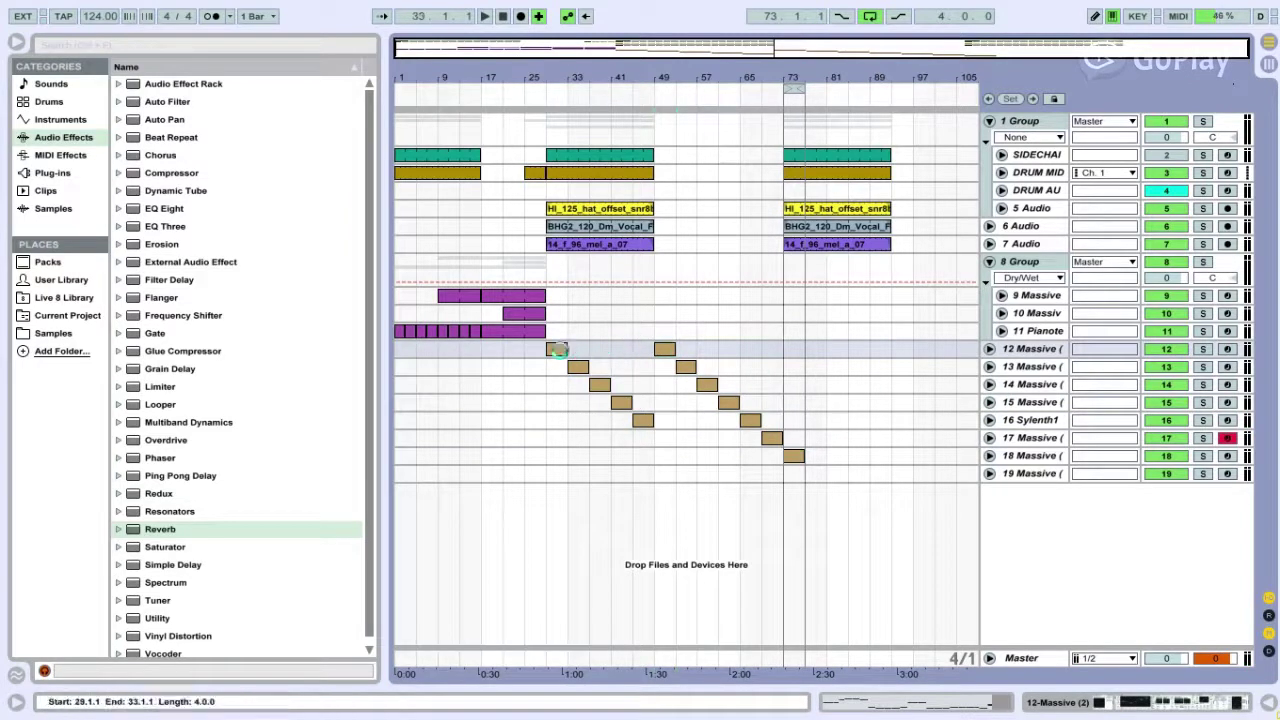
{"action": "key", "text": "space"}
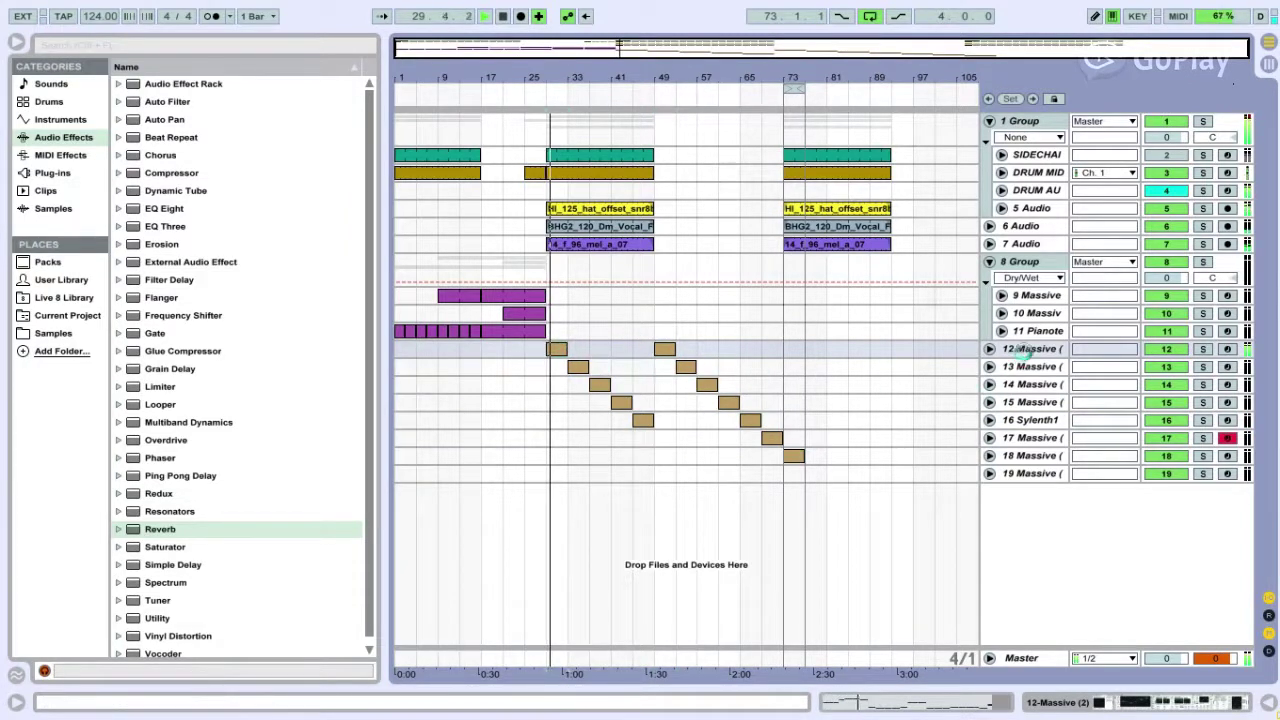
{"action": "left_click", "coordinate": [664, 349]}
{"action": "key", "text": "space"}
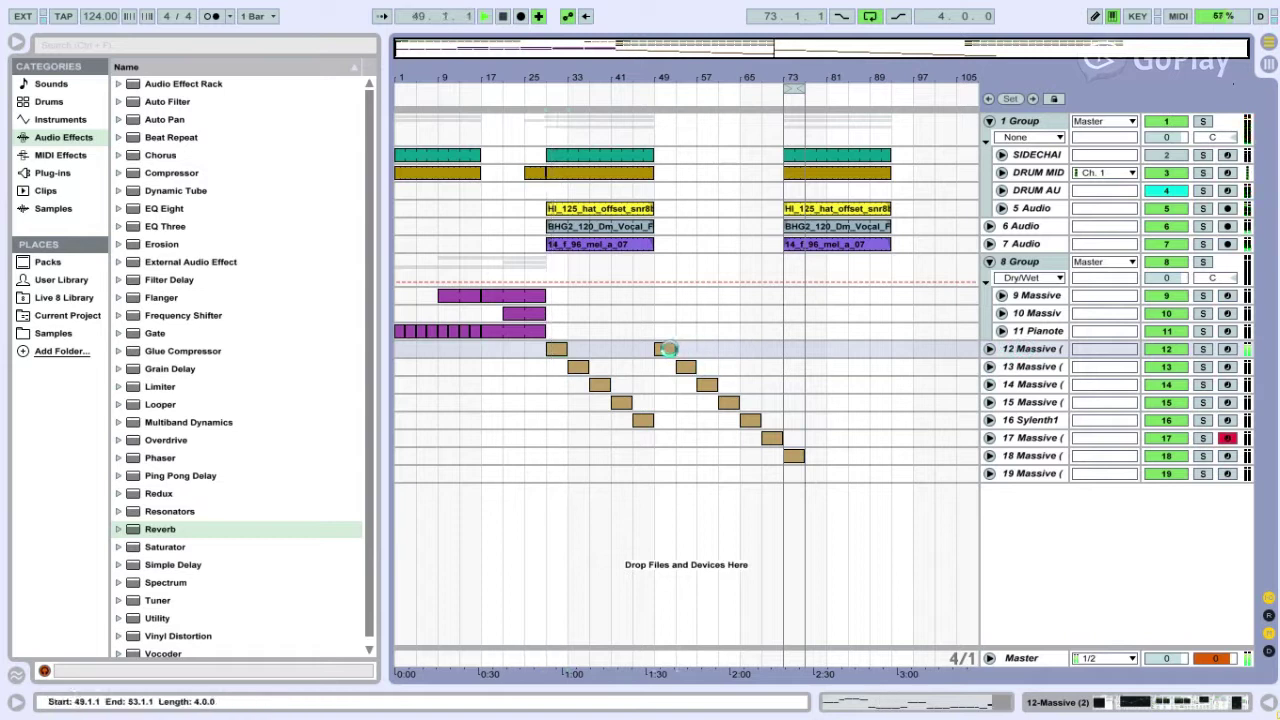
{"action": "key", "text": "space"}
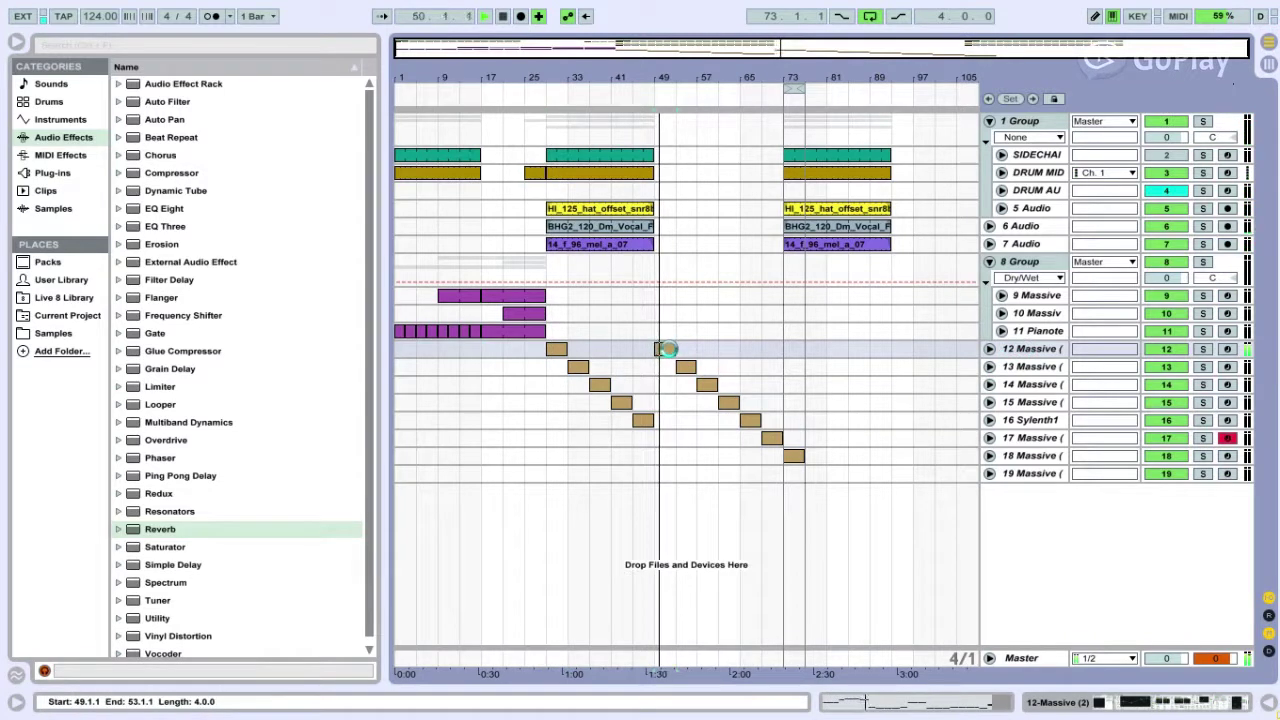
{"action": "left_click", "coordinate": [556, 349]}
{"action": "key", "text": "space"}
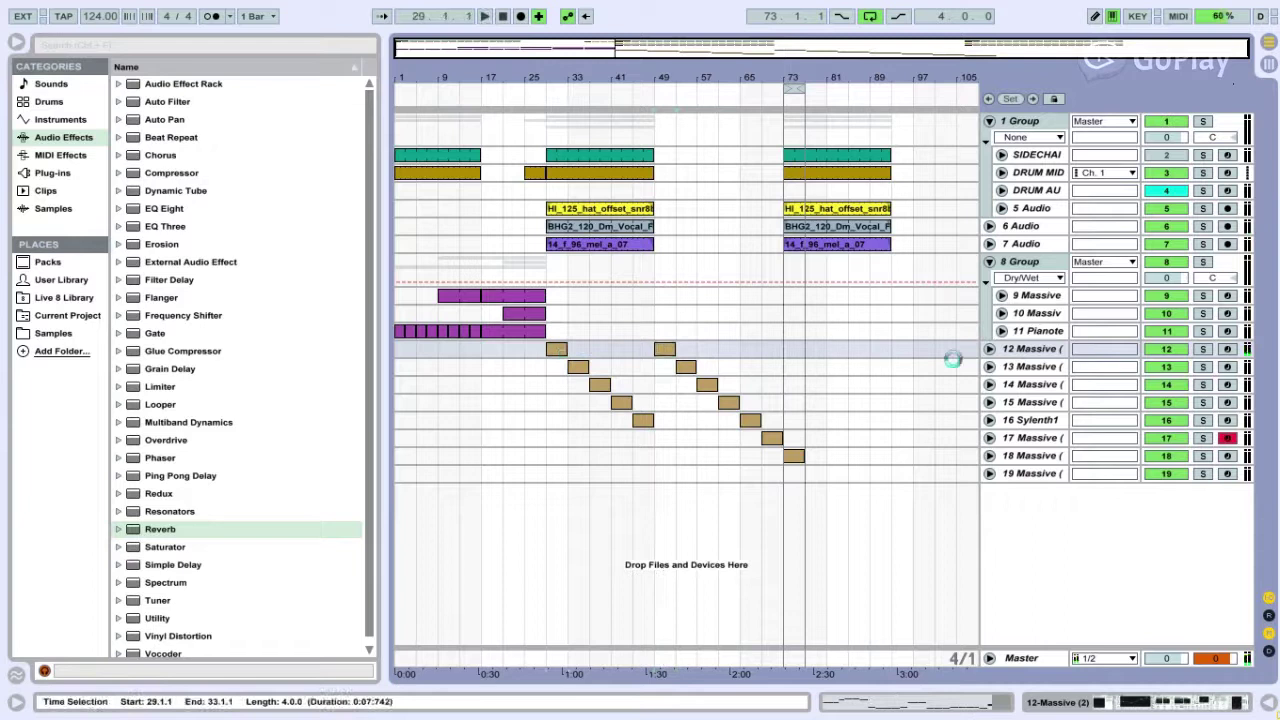
- Play track 12 from bar 49 with its effects rack bypassed, re-enable the rack, and open Massive
{"action": "double_click", "coordinate": [1010, 352]}
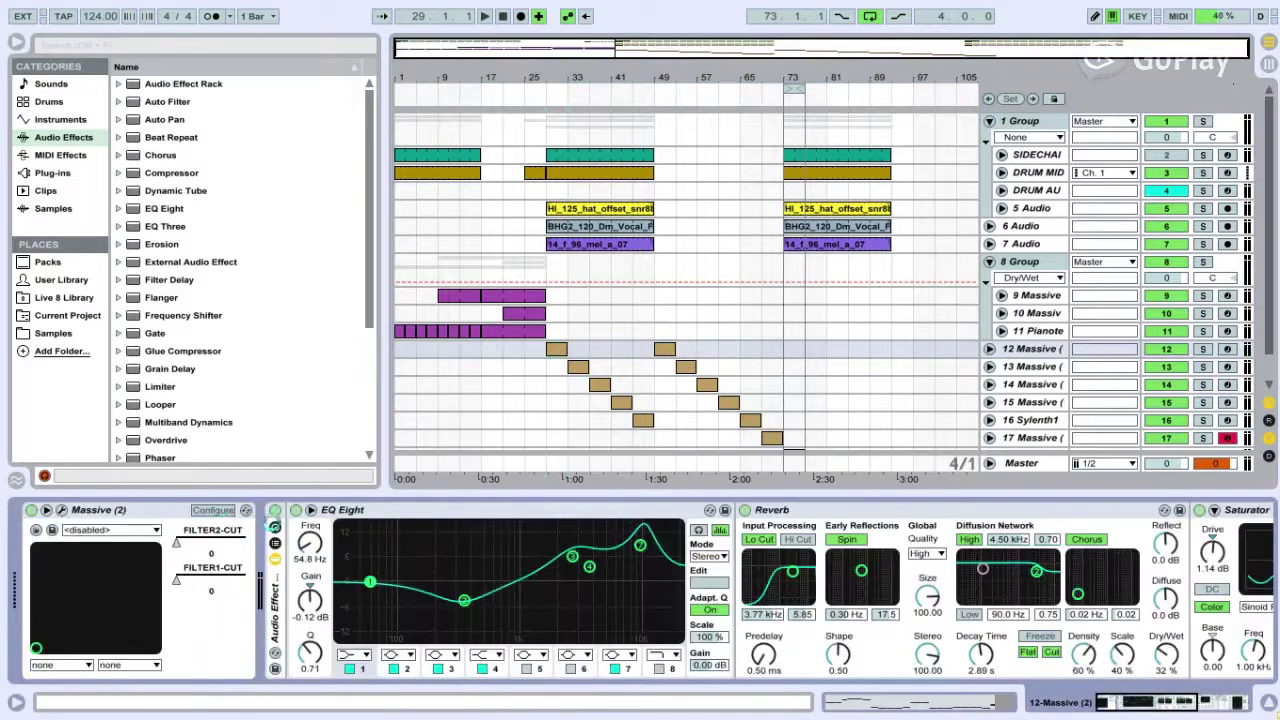
{"action": "left_click", "coordinate": [275, 510]}
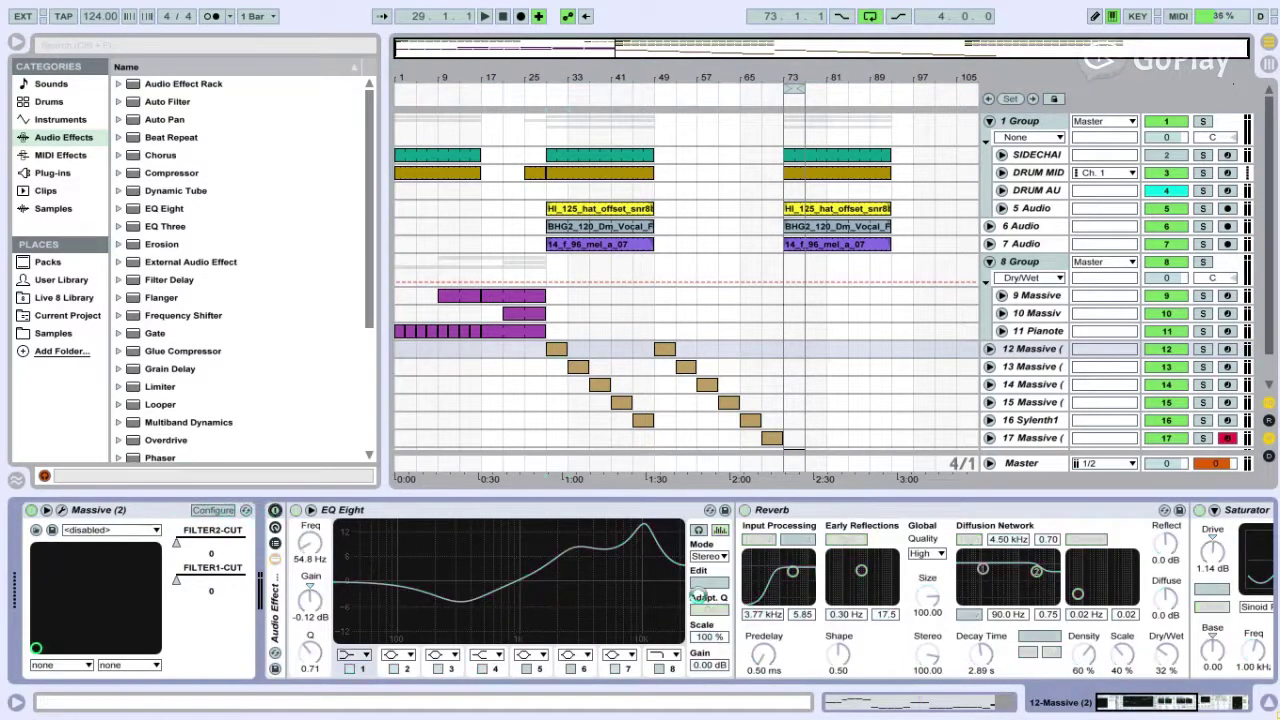
{"action": "key", "text": "space"}
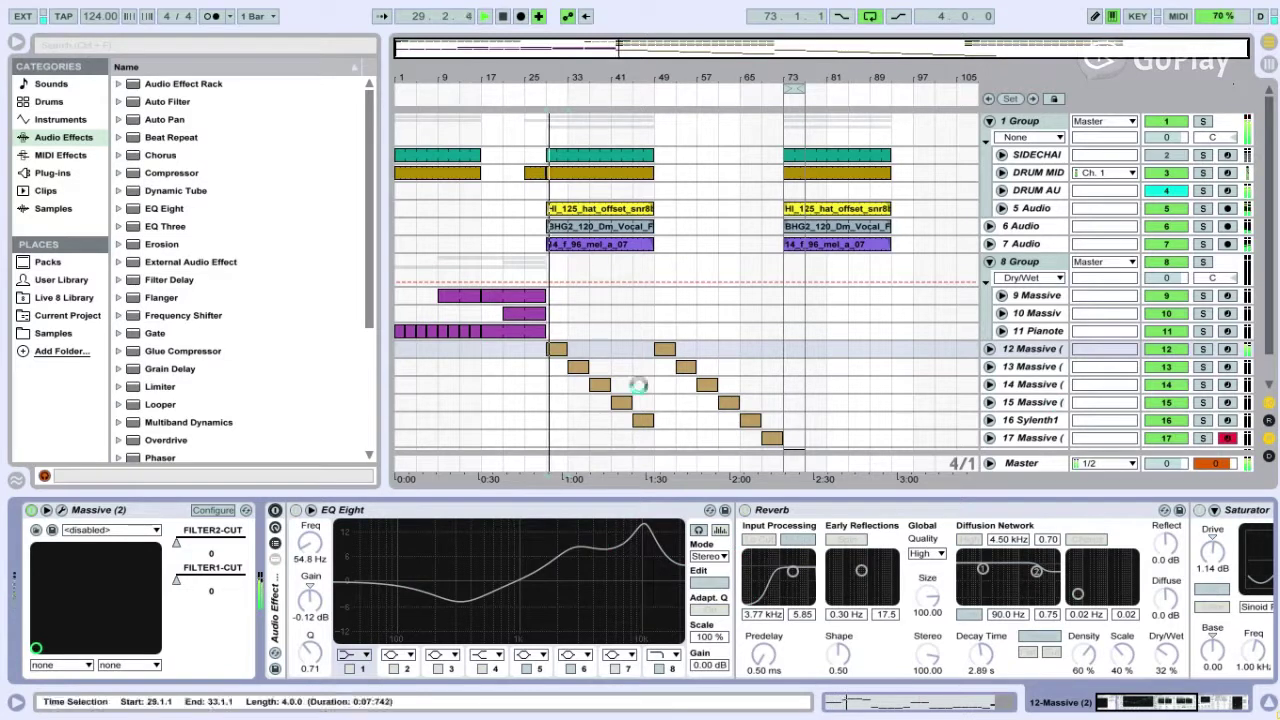
{"action": "left_click", "coordinate": [657, 351]}
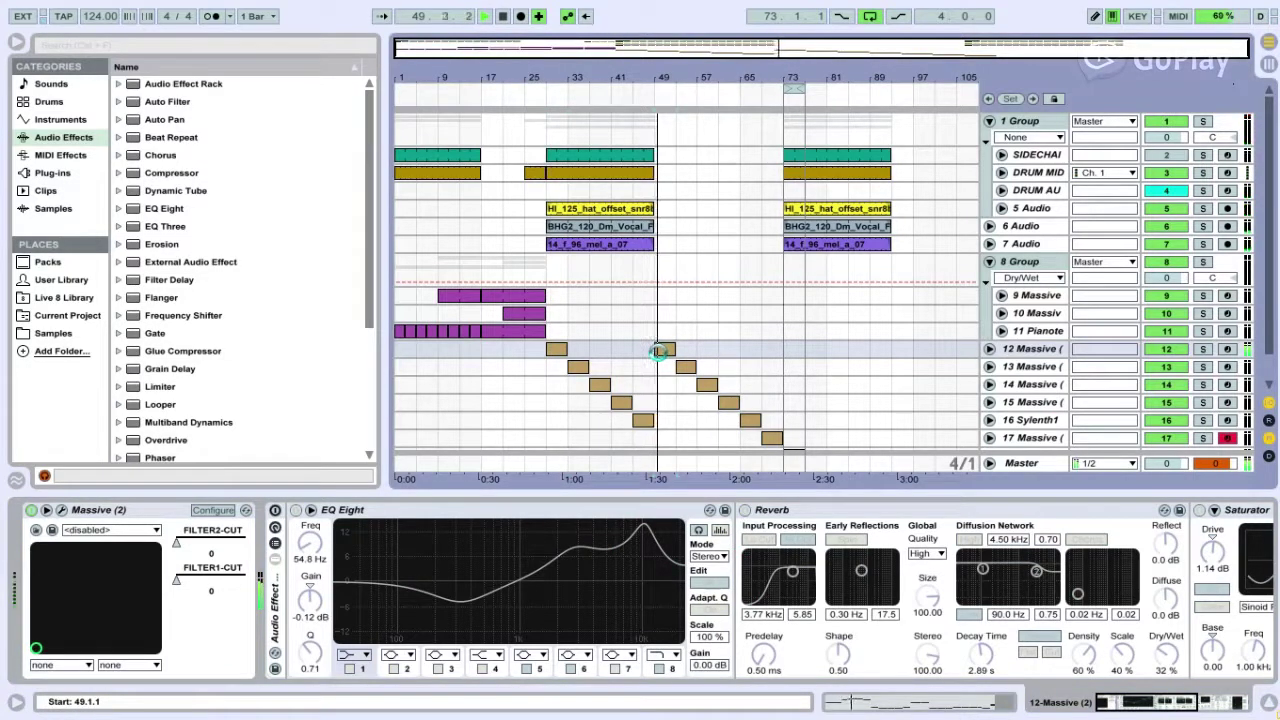
{"action": "left_click", "coordinate": [275, 510]}
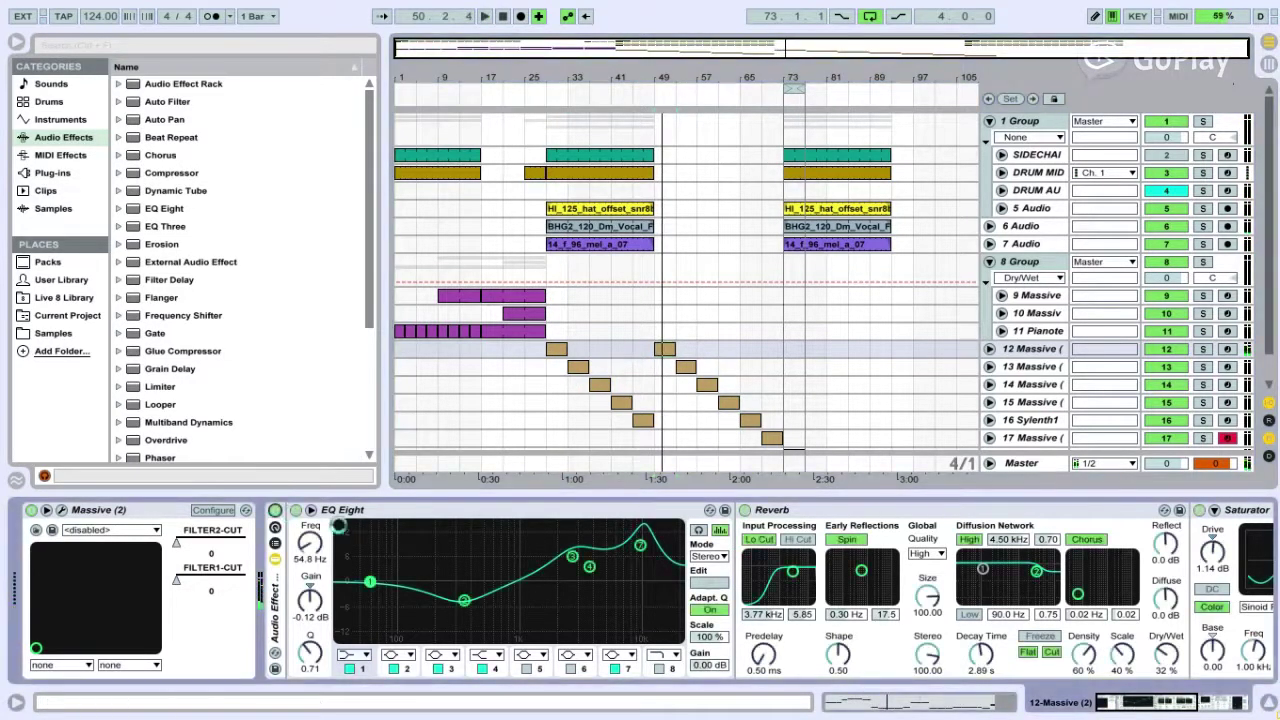
{"action": "left_click", "coordinate": [62, 510]}
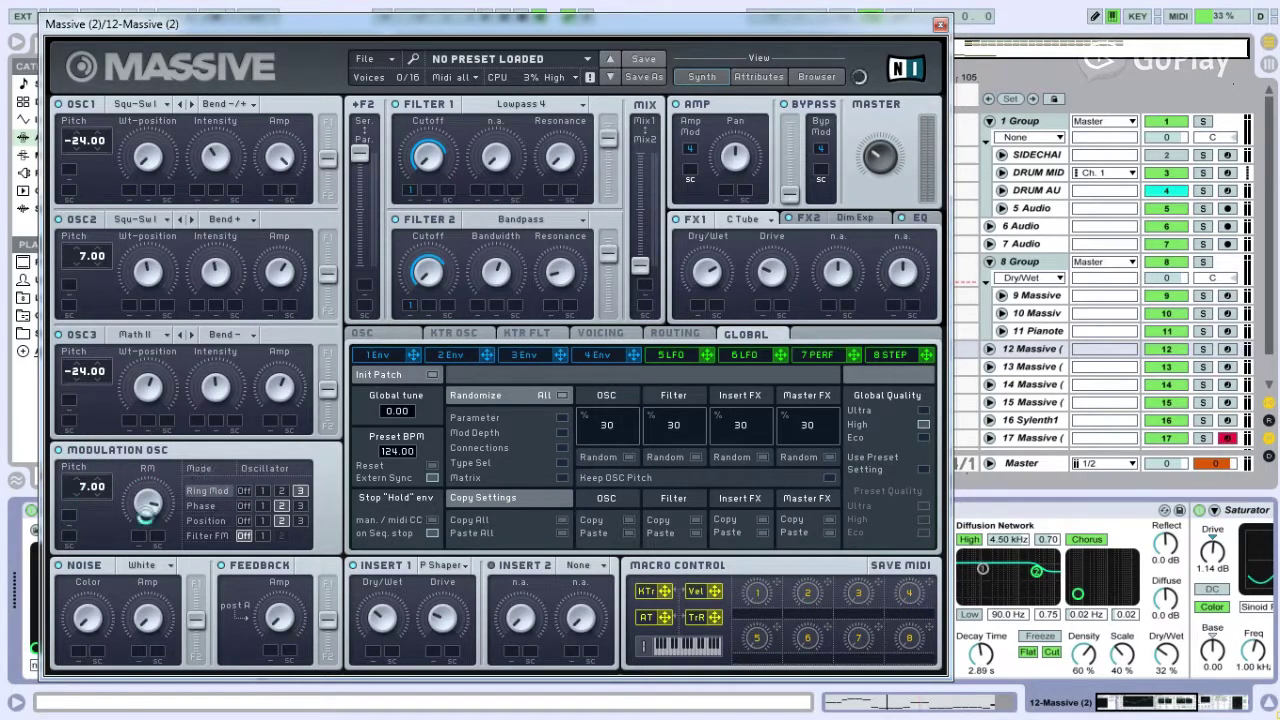
- Switch the Modulation OSC through Phase and Position to Filter FM, then show Envelope 1
{"action": "left_click", "coordinate": [207, 506]}
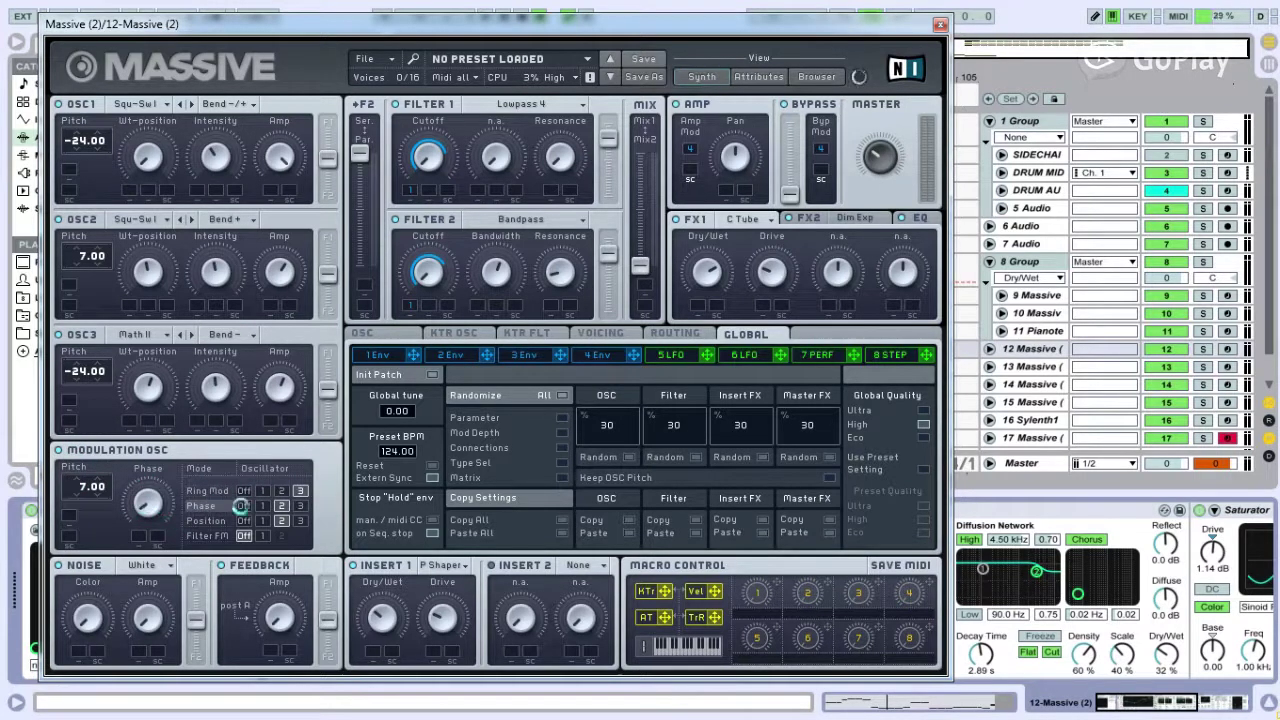
{"action": "left_click", "coordinate": [207, 520]}
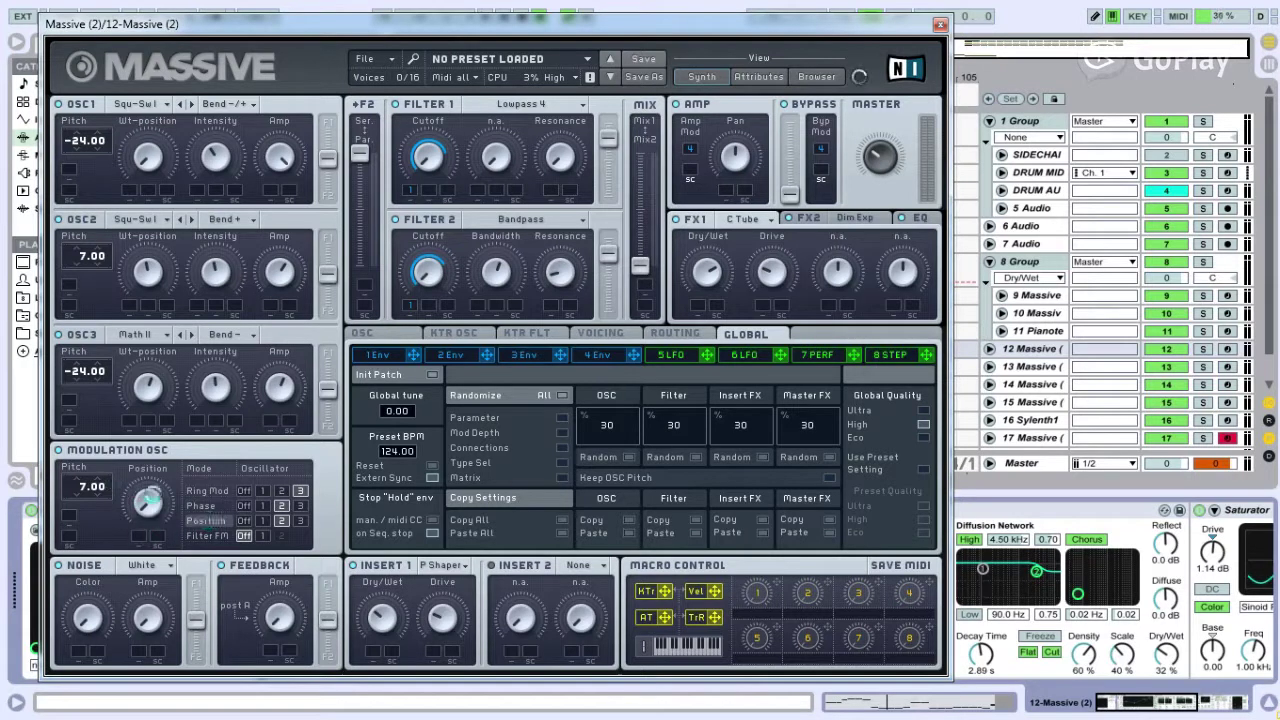
{"action": "left_click", "coordinate": [195, 535]}
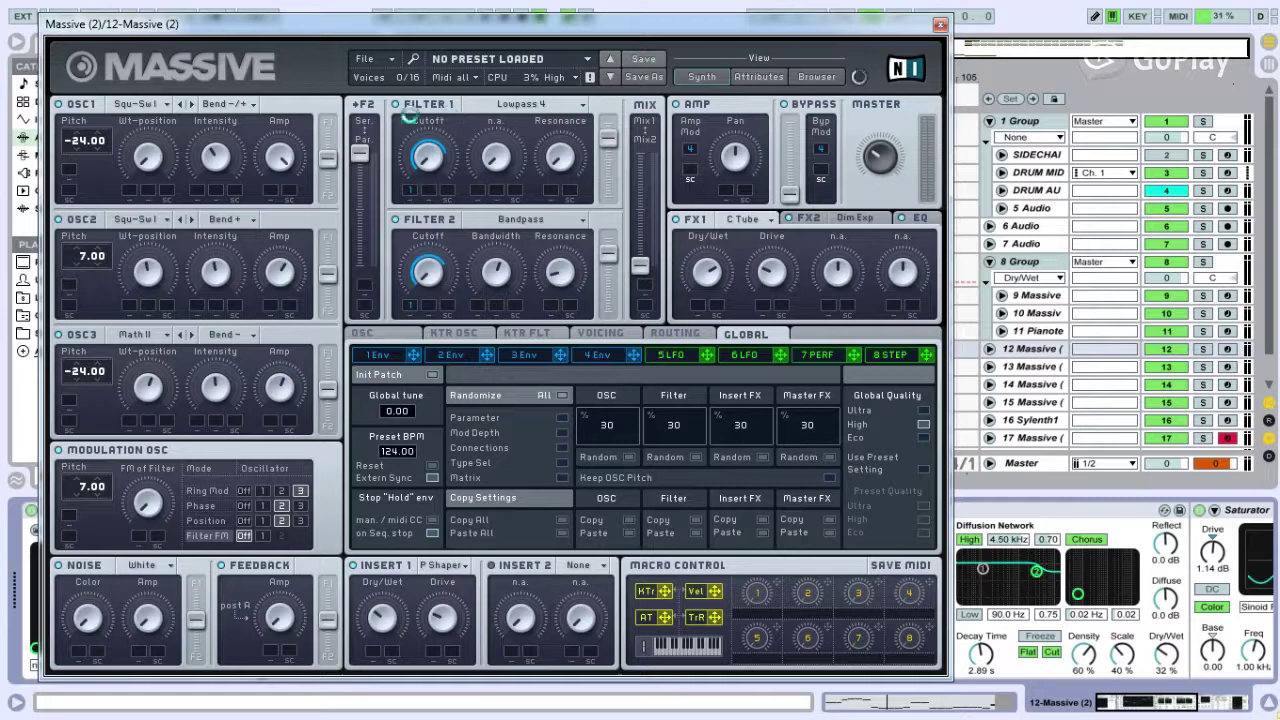
{"action": "left_click", "coordinate": [390, 352]}
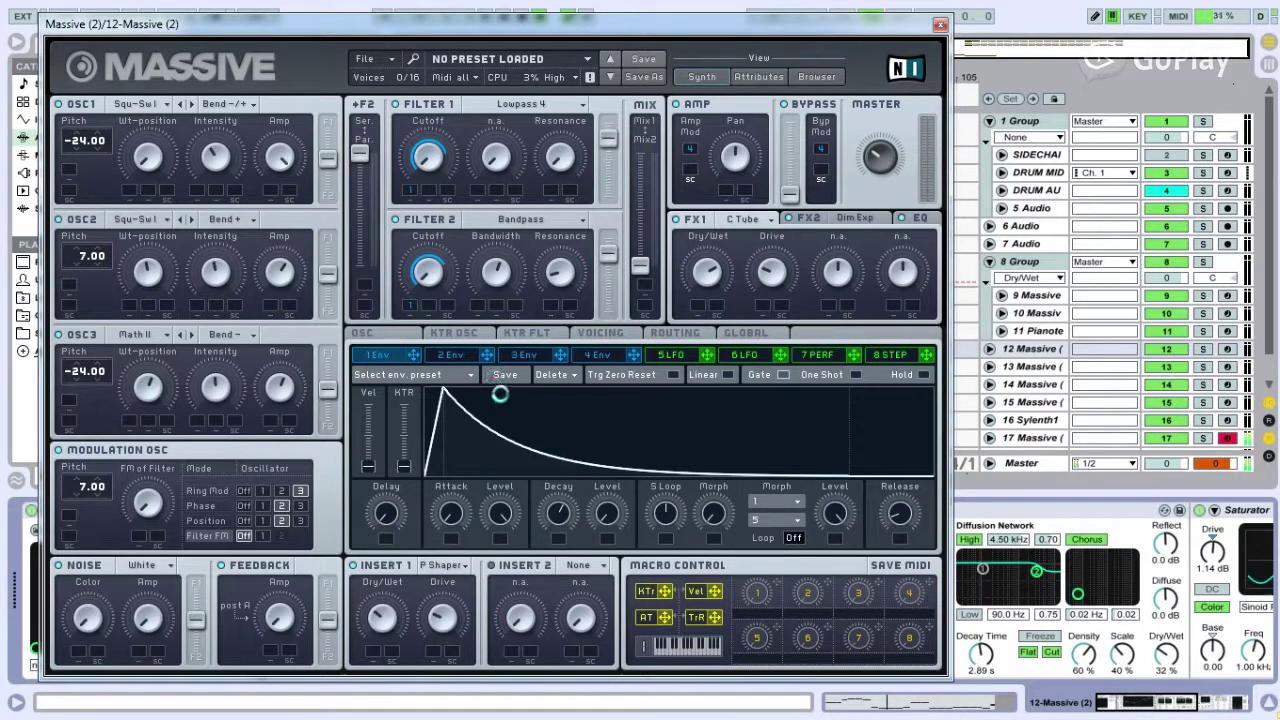
- Arm track 12, lengthen envelope 1's attack, and review the FX1 types, Dim Exp and EQ pages
{"action": "left_click", "coordinate": [1229, 348]}
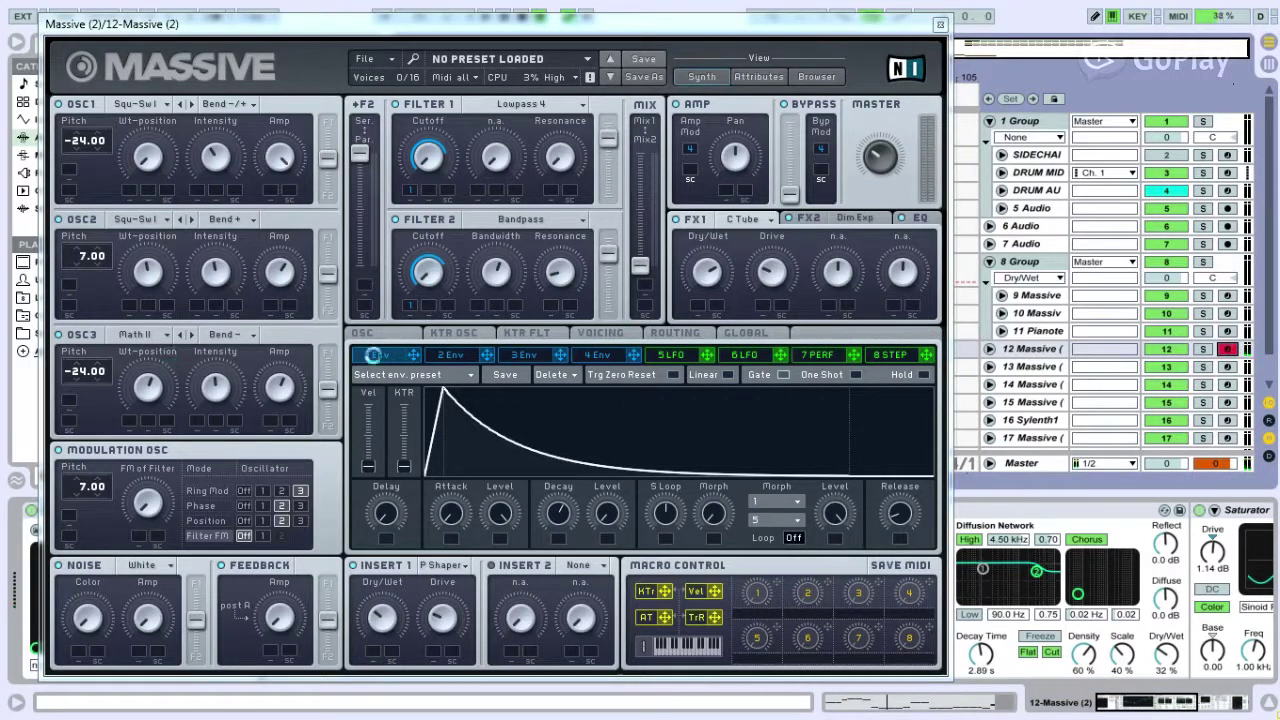
{"action": "left_click_drag", "start_coordinate": [452, 497], "coordinate": [459, 471]}
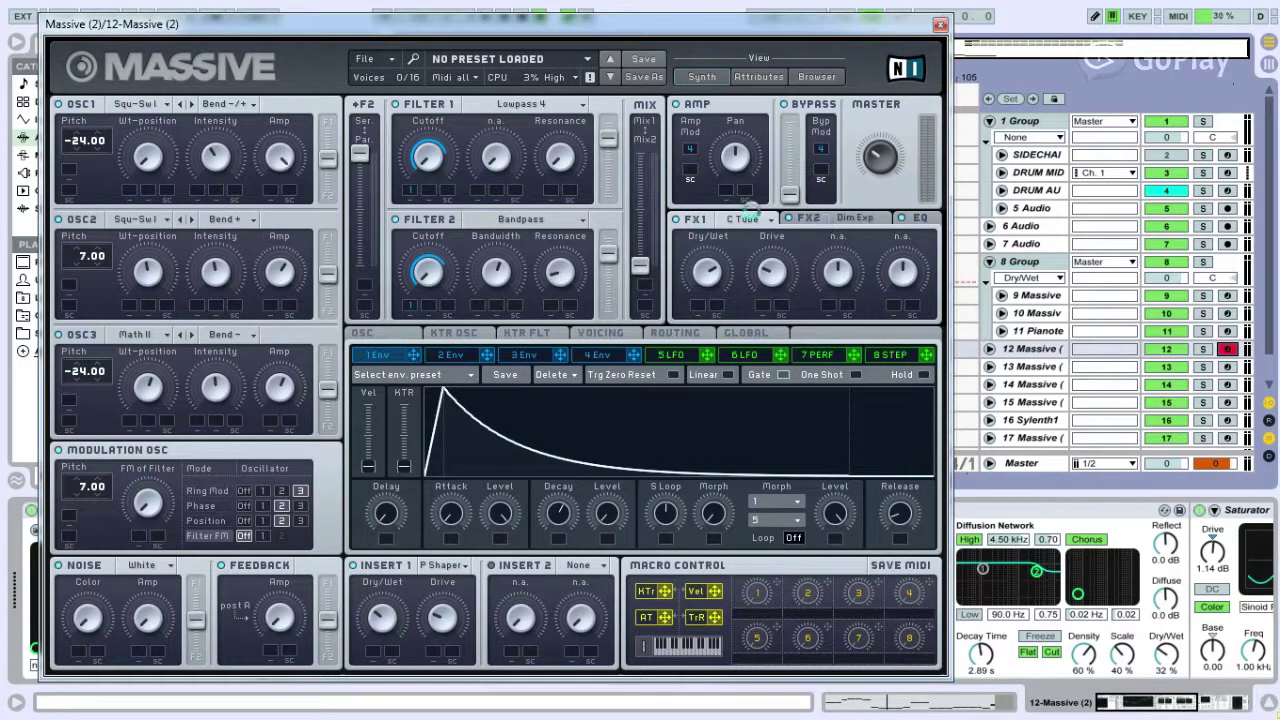
{"action": "left_click", "coordinate": [722, 220]}
{"action": "left_click", "coordinate": [697, 219]}
{"action": "left_click", "coordinate": [848, 215]}
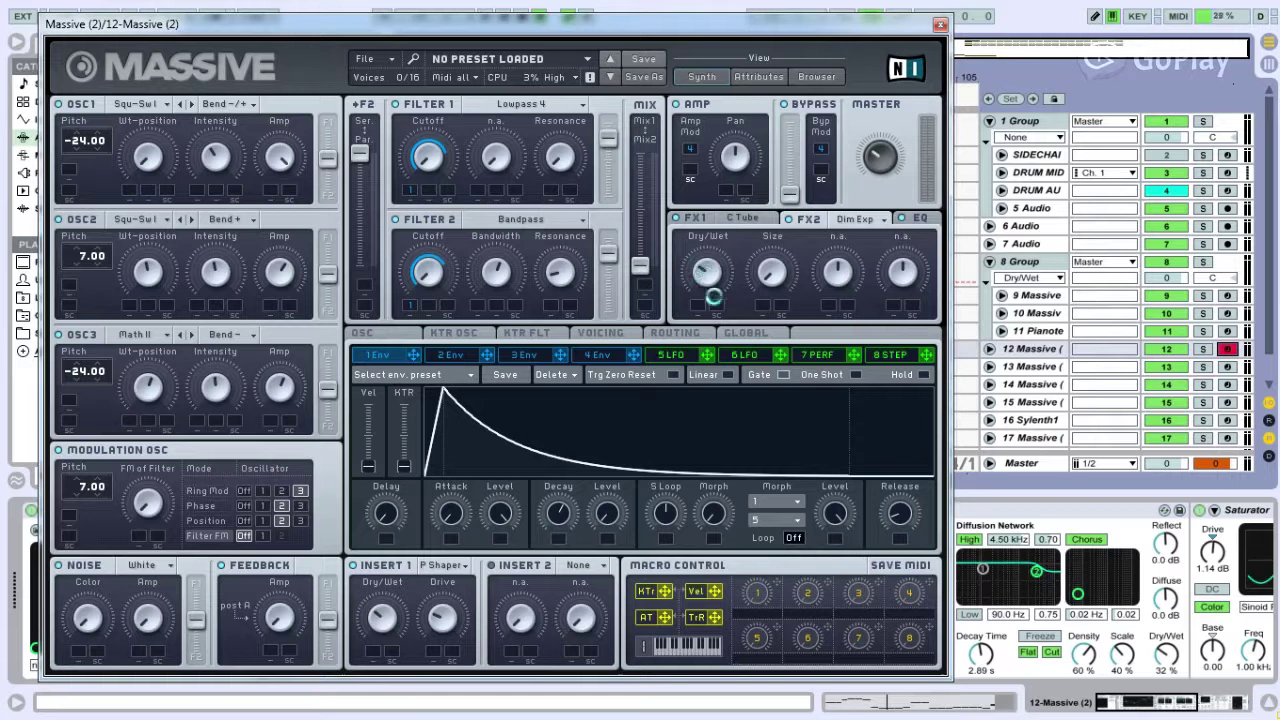
{"action": "left_click", "coordinate": [920, 217]}
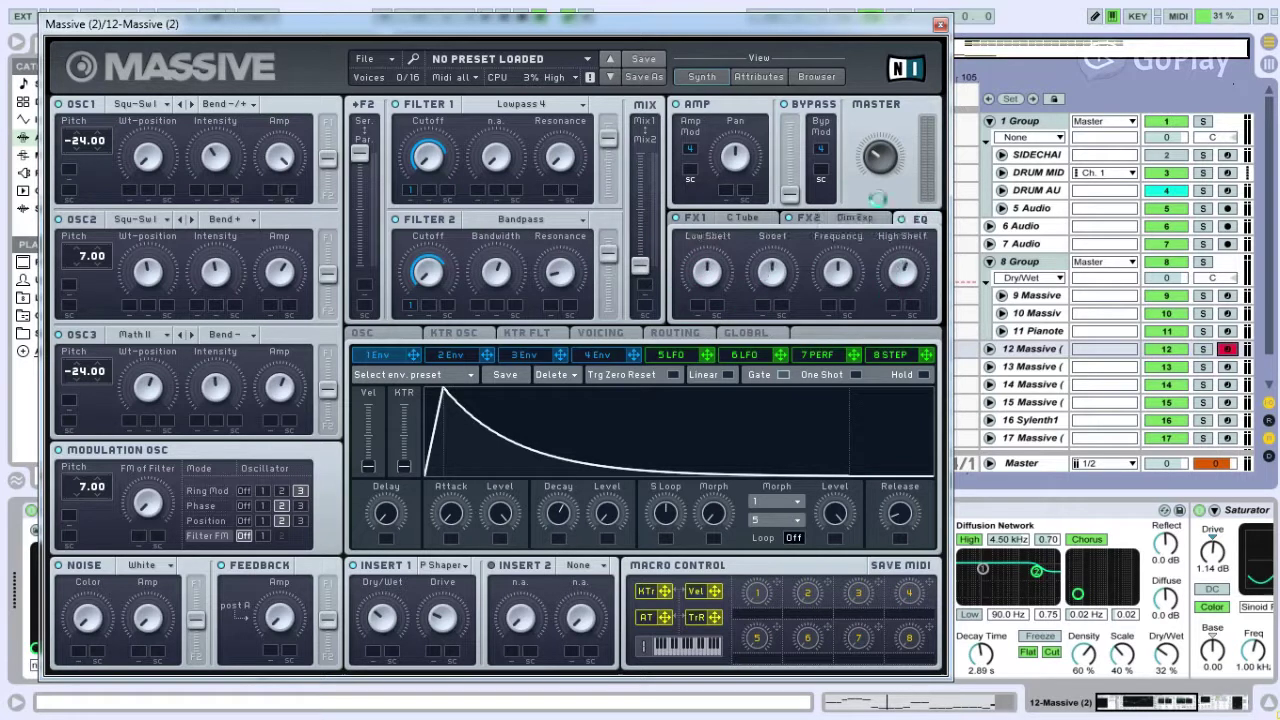
- Review the oscillator, voicing/unison spread and Dim Exp pages, then close the Massive editor
{"action": "left_click", "coordinate": [400, 333]}
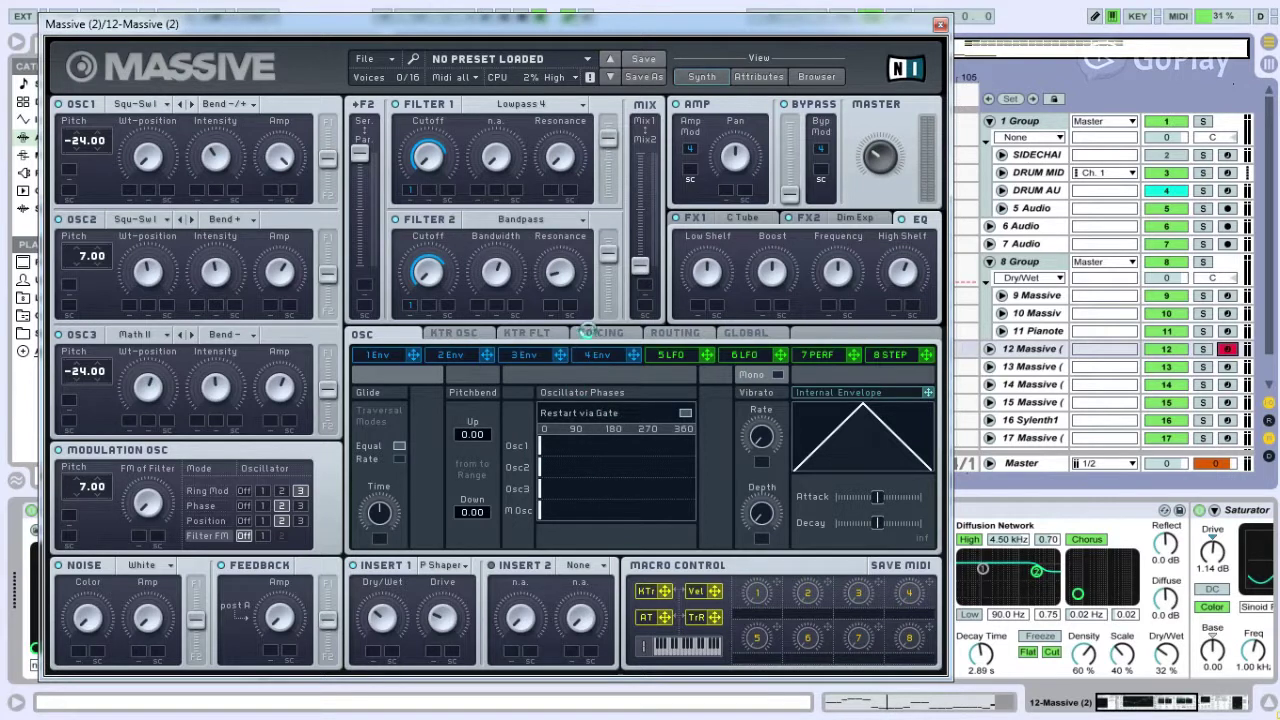
{"action": "left_click", "coordinate": [588, 332]}
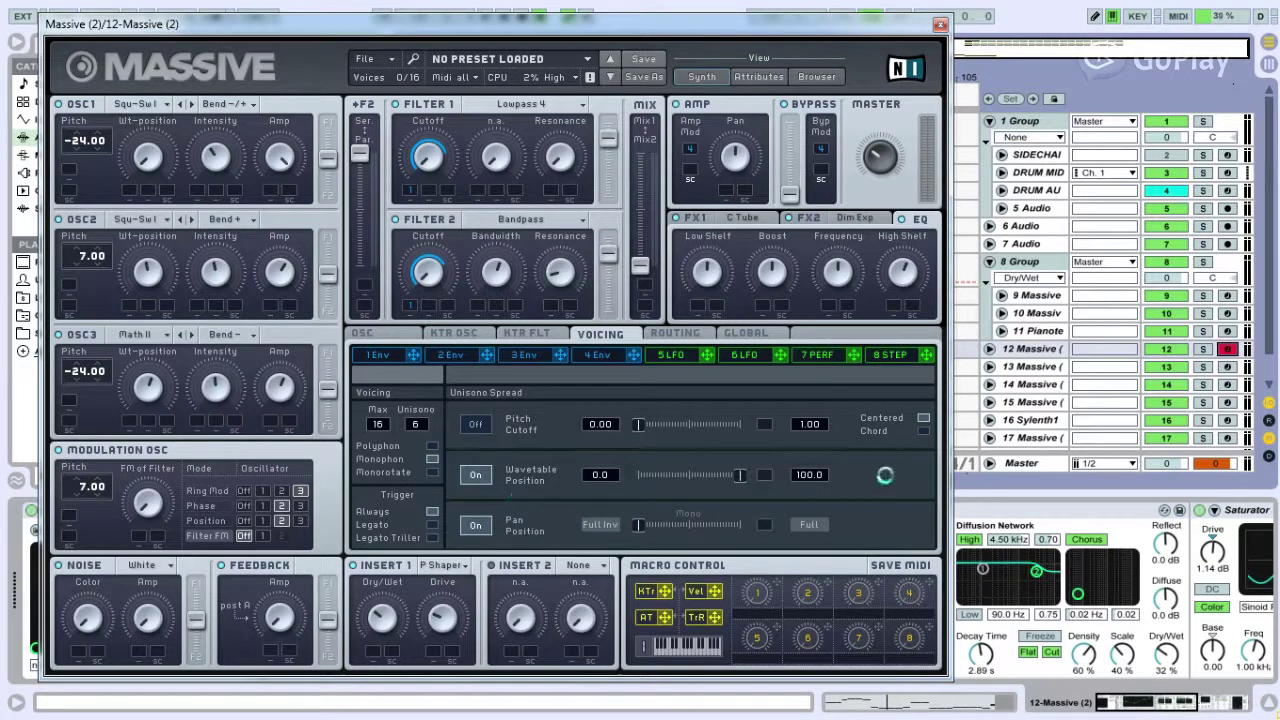
{"action": "left_click", "coordinate": [400, 330]}
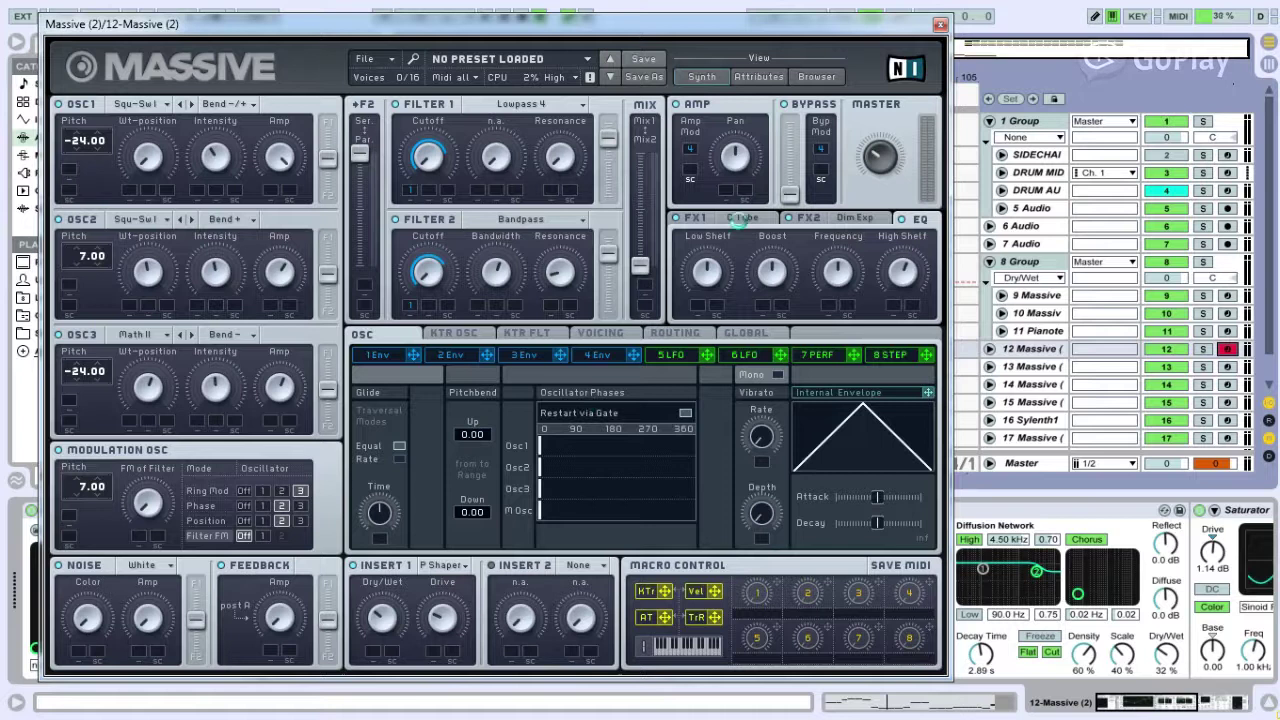
{"action": "left_click", "coordinate": [830, 217]}
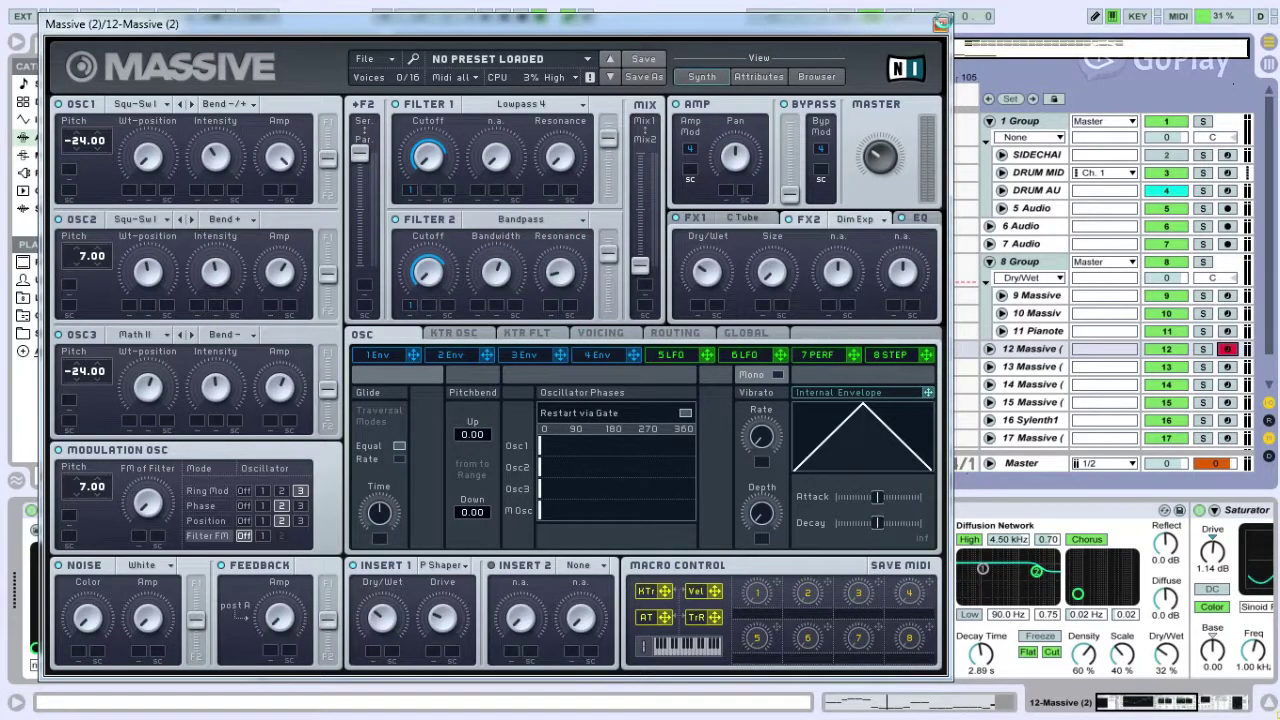
{"action": "left_click", "coordinate": [940, 22]}
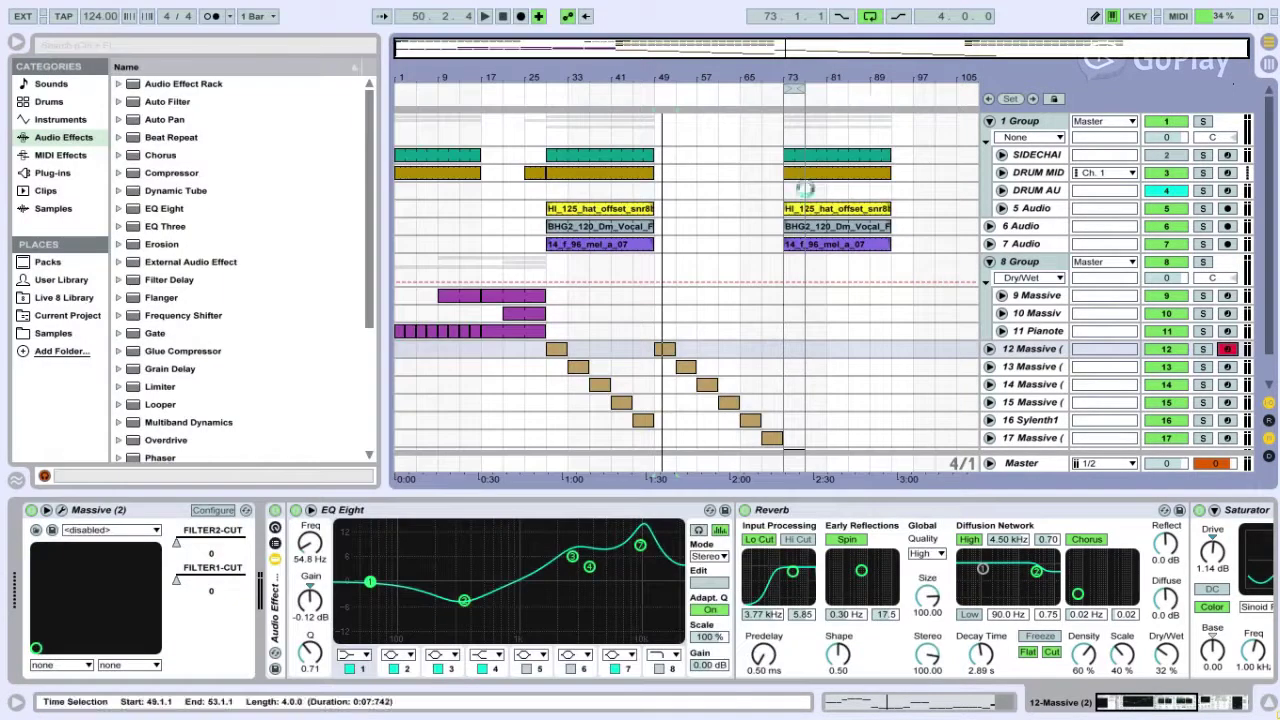
- Reshape track 12's EQ Eight curve by moving band 4's node
{"action": "double_click", "coordinate": [660, 349]}
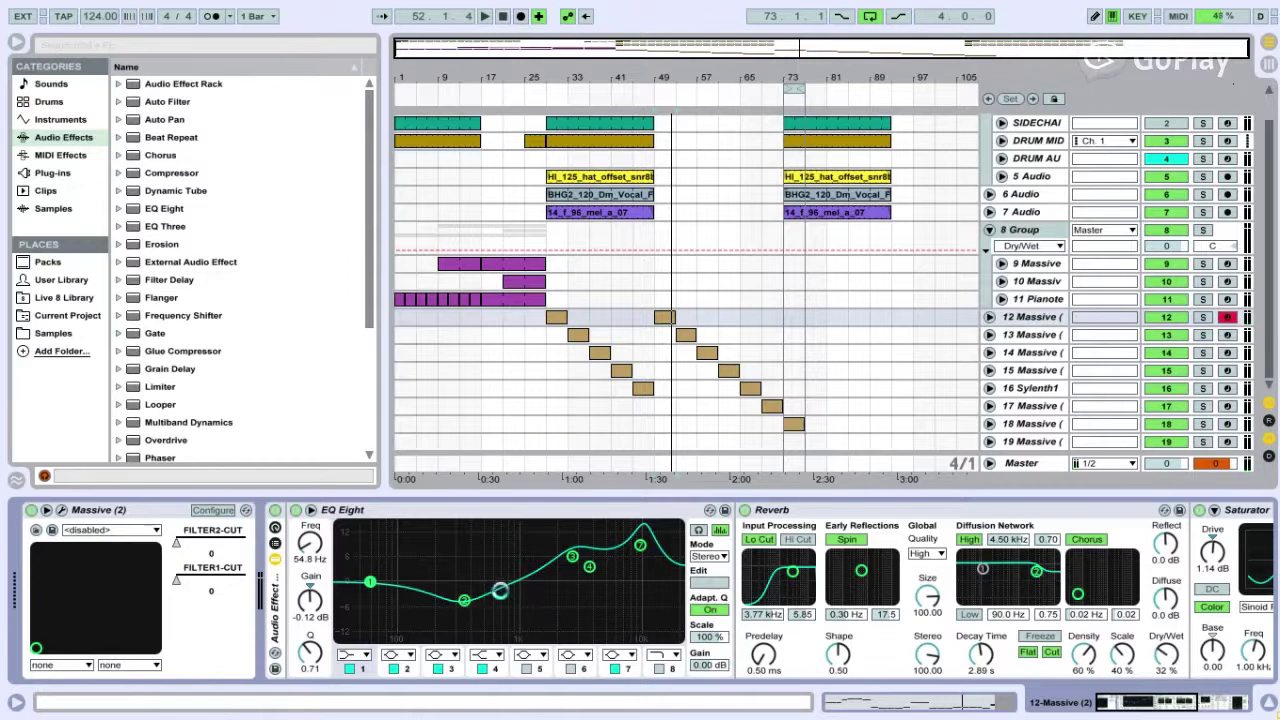
{"action": "left_click_drag", "start_coordinate": [500, 591], "coordinate": [483, 546]}
{"action": "left_click_drag", "start_coordinate": [1127, 700], "coordinate": [1150, 700]}
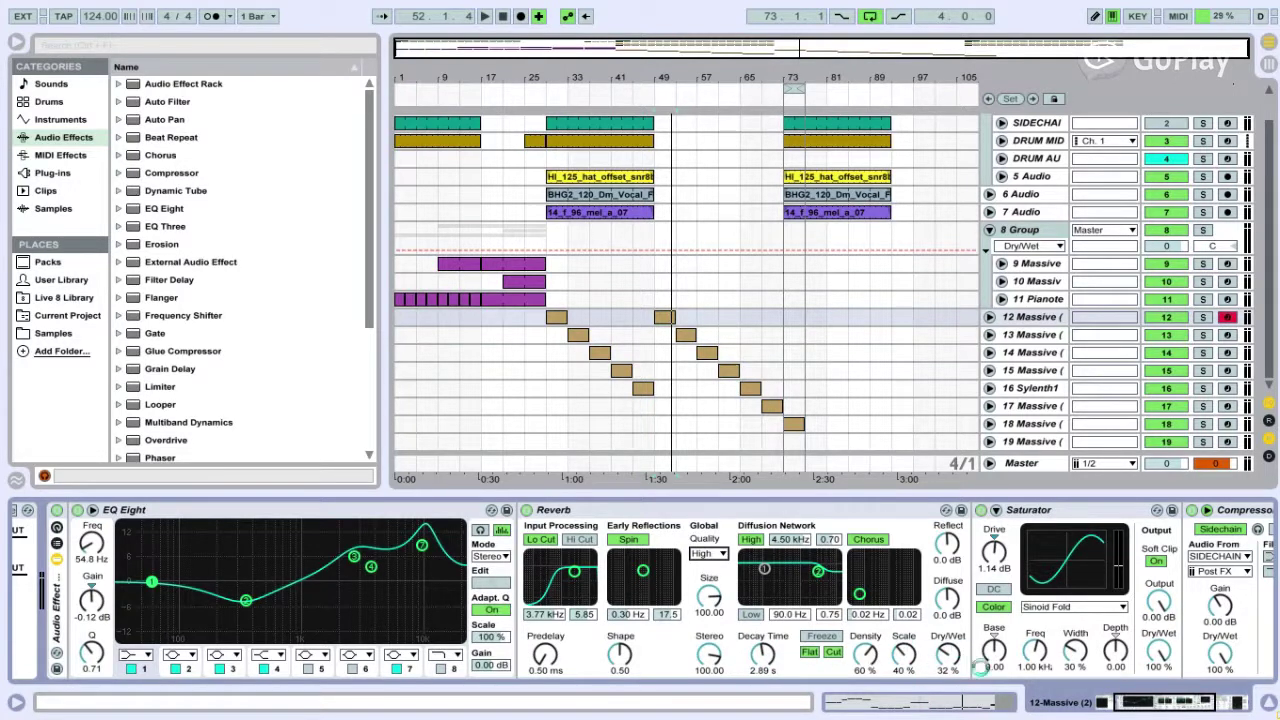
- Keep the Saturator on Sinoid Fold and play track 12's clip from bar 49
{"action": "left_click_drag", "start_coordinate": [1159, 703], "coordinate": [1186, 696]}
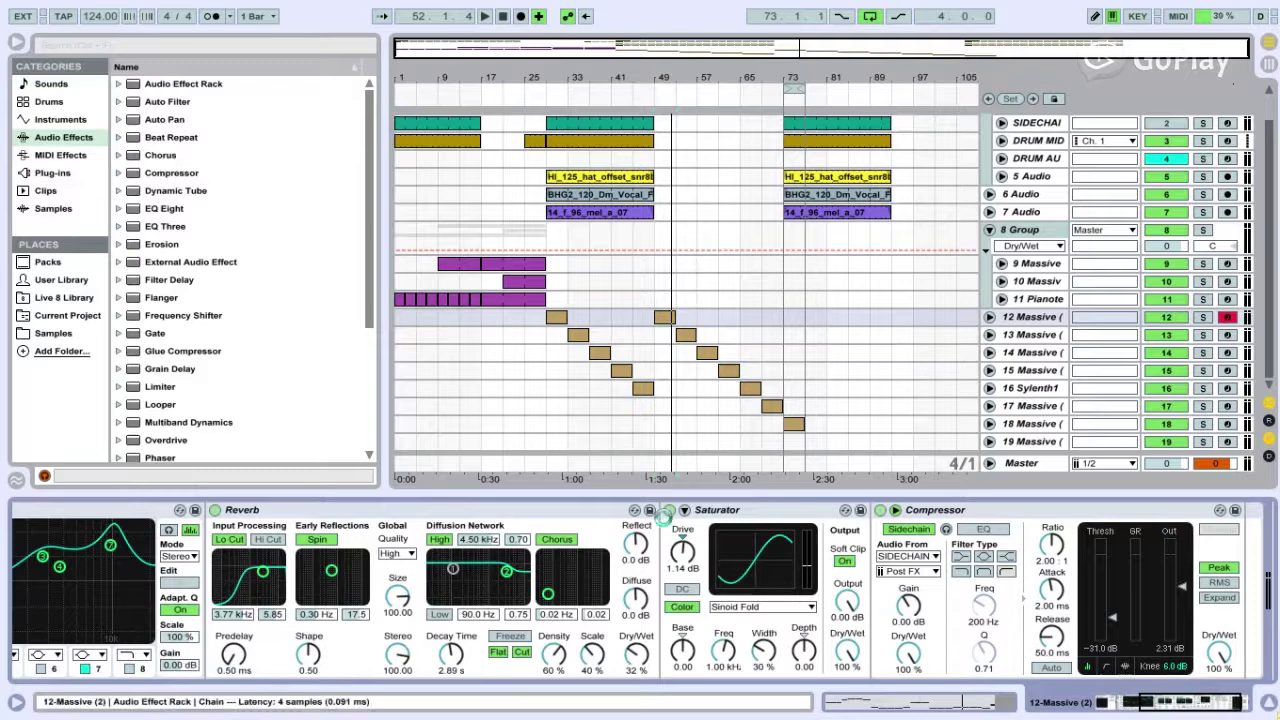
{"action": "left_click", "coordinate": [741, 607]}
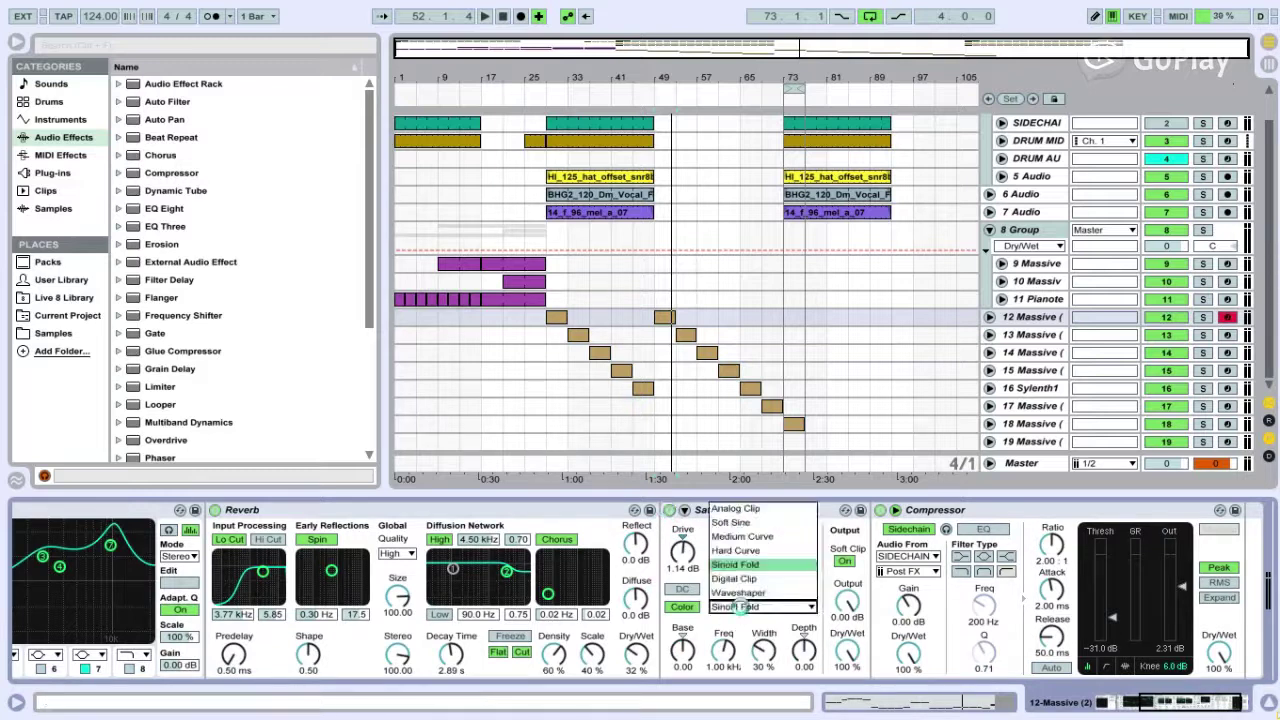
{"action": "left_click", "coordinate": [740, 607]}
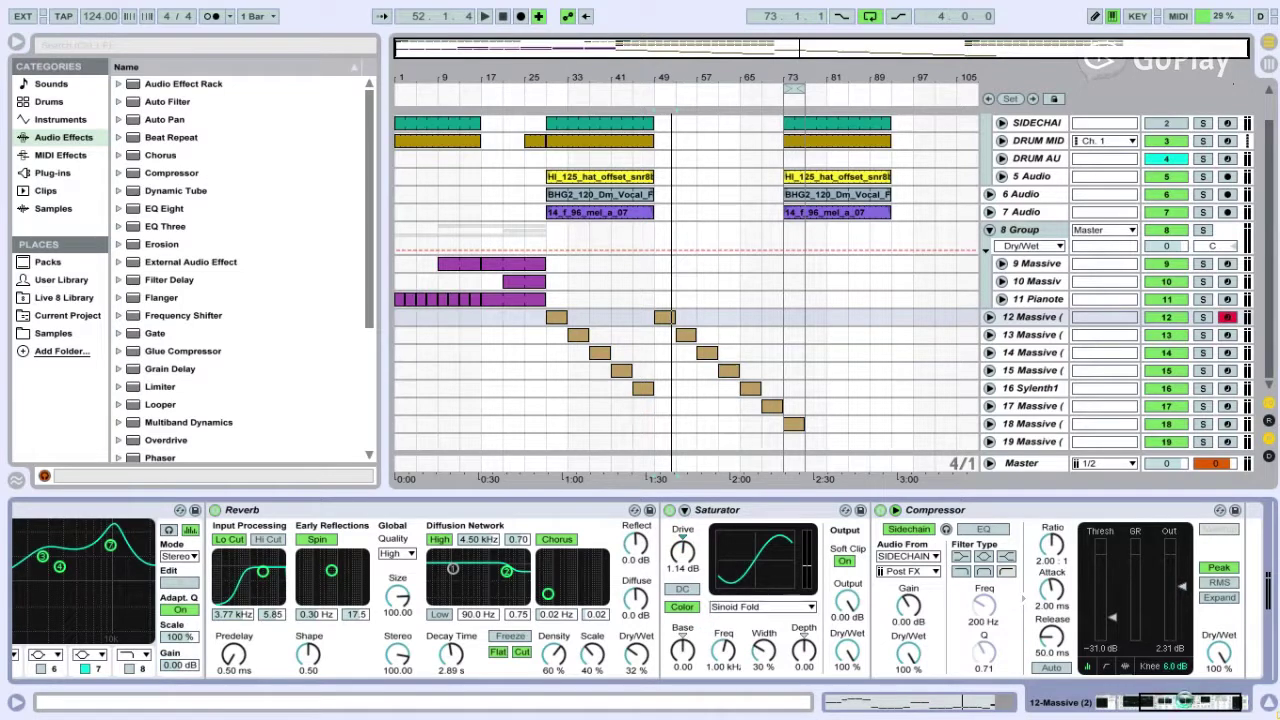
{"action": "left_click_drag", "start_coordinate": [1185, 700], "coordinate": [1193, 700]}
{"action": "left_click", "coordinate": [663, 317]}
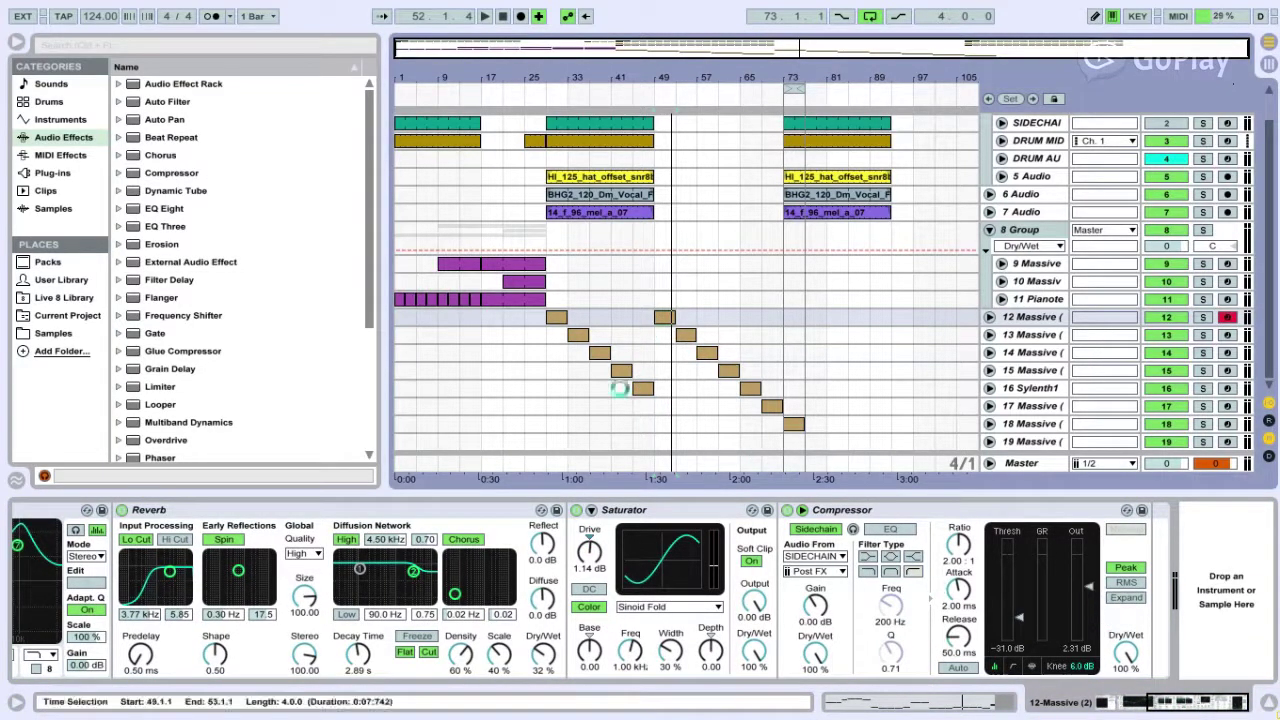
{"action": "key", "text": "space"}
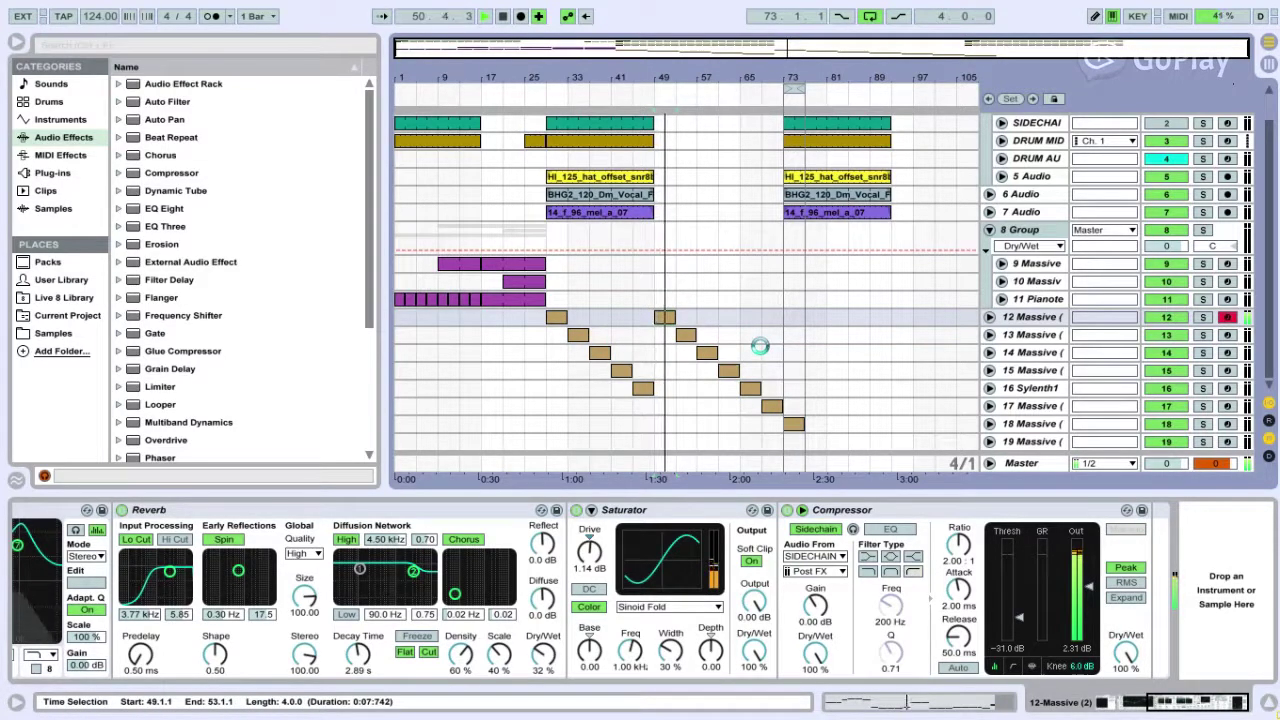
- Play track 13's bar-53 clip, stop it, and open track 13's Massive editor
{"action": "left_click", "coordinate": [686, 336]}
{"action": "key", "text": "space"}
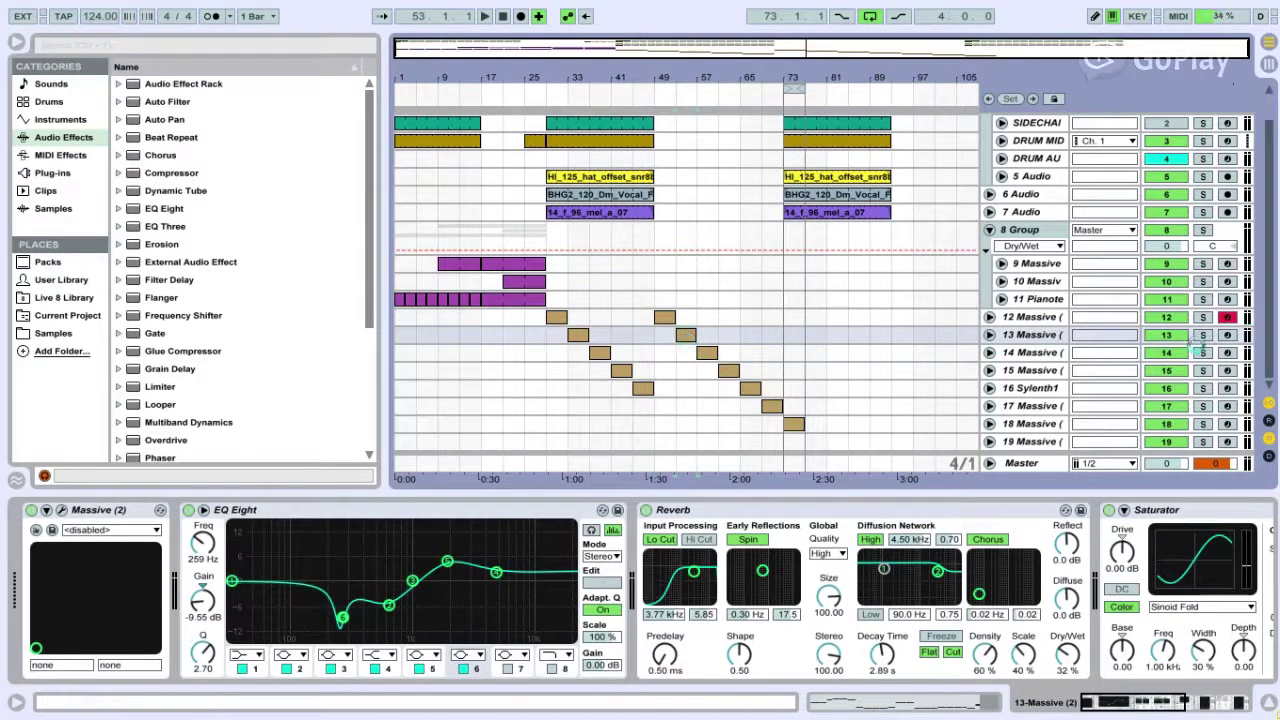
{"action": "key", "text": "space"}
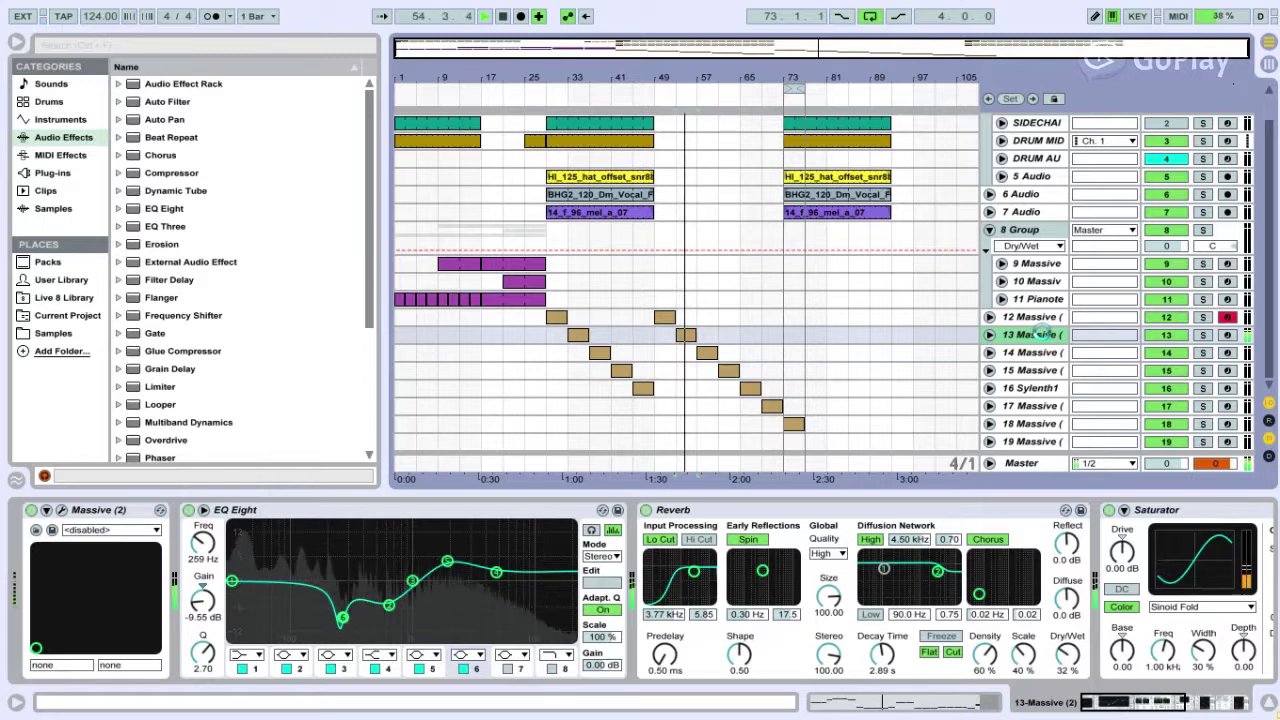
{"action": "key", "text": "space"}
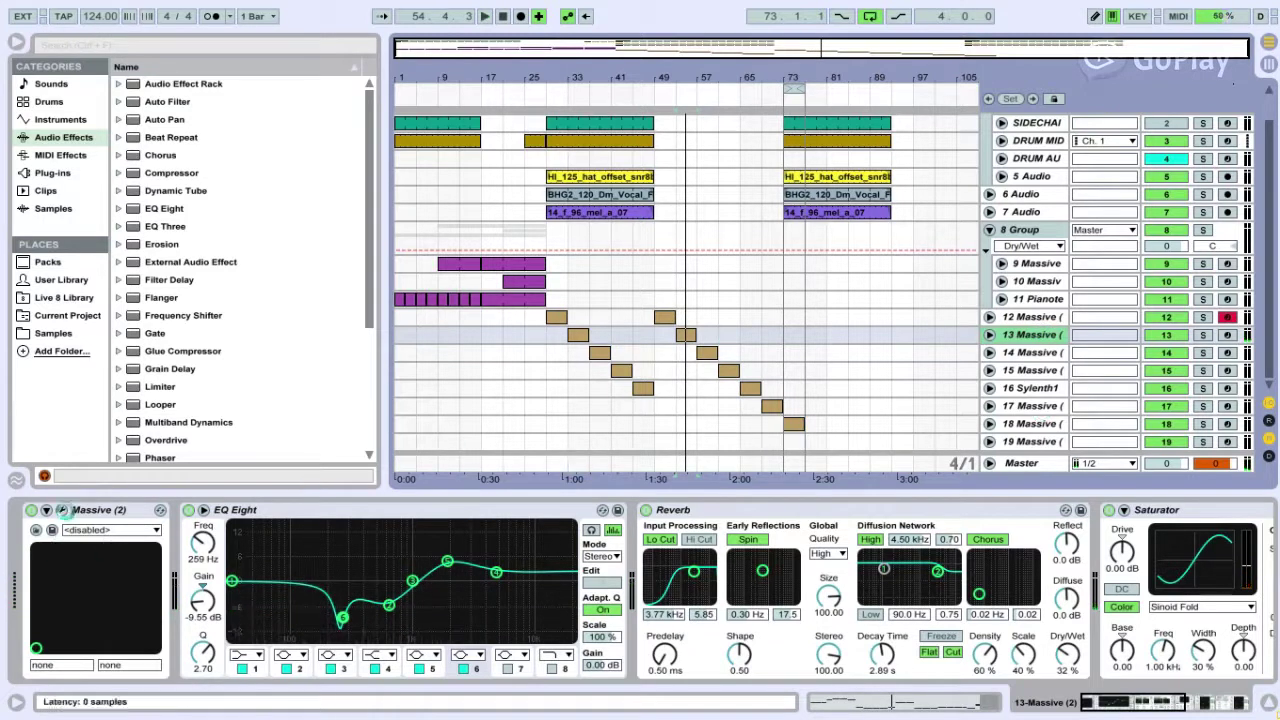
{"action": "left_click", "coordinate": [62, 508]}
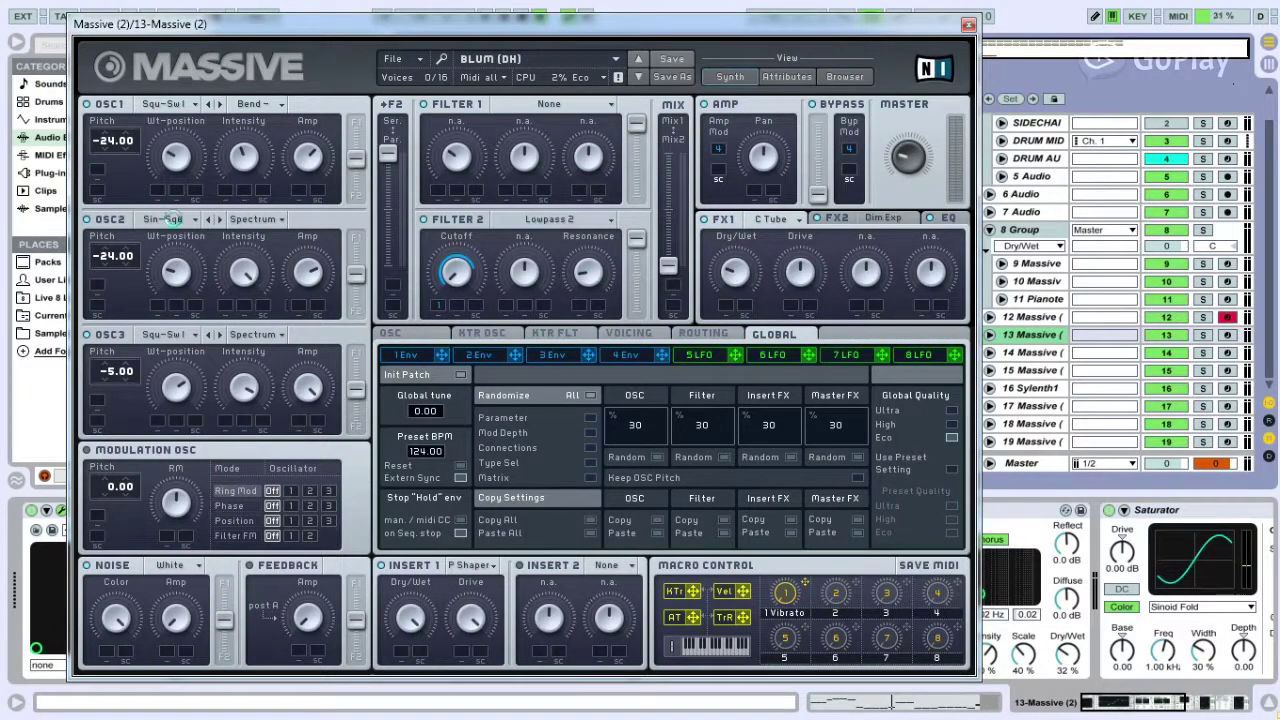
- Keep OSC1 on the Squ-Swl wavetable and shorten envelope 1's attack
{"action": "left_click", "coordinate": [163, 108]}
{"action": "left_click", "coordinate": [160, 92]}
{"action": "left_click", "coordinate": [404, 354]}
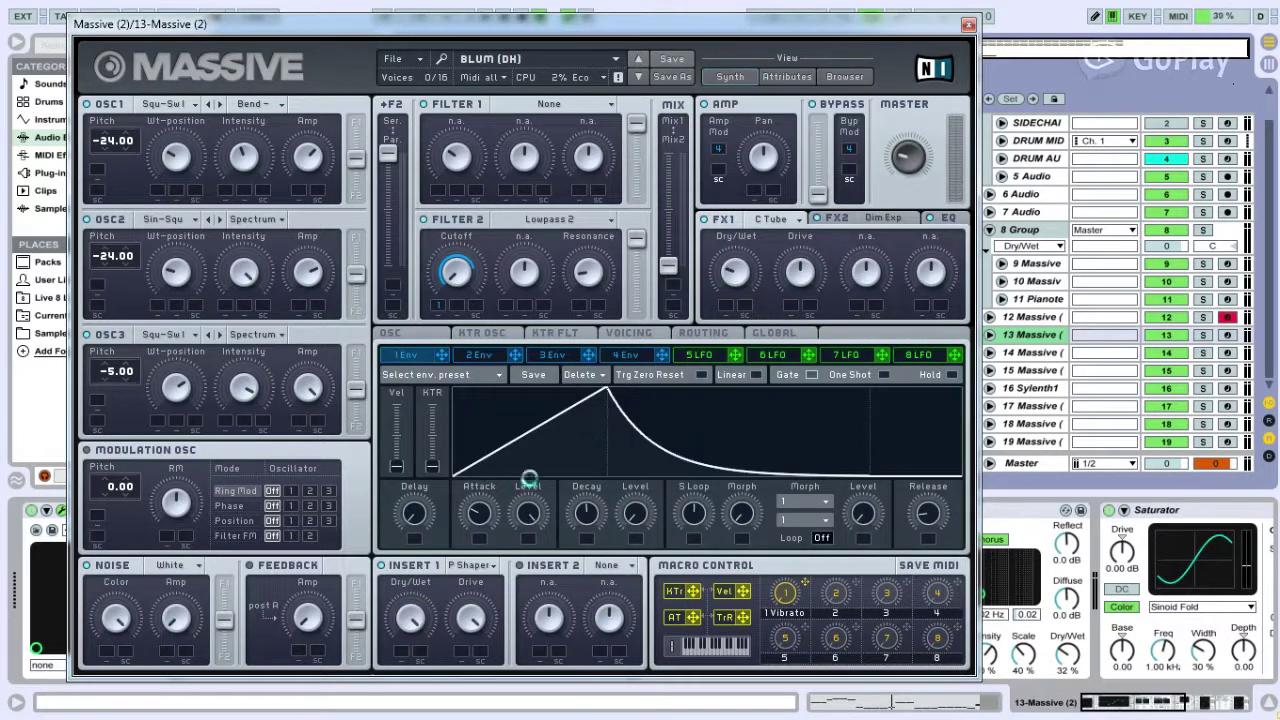
{"action": "left_click_drag", "start_coordinate": [479, 512], "coordinate": [437, 505]}
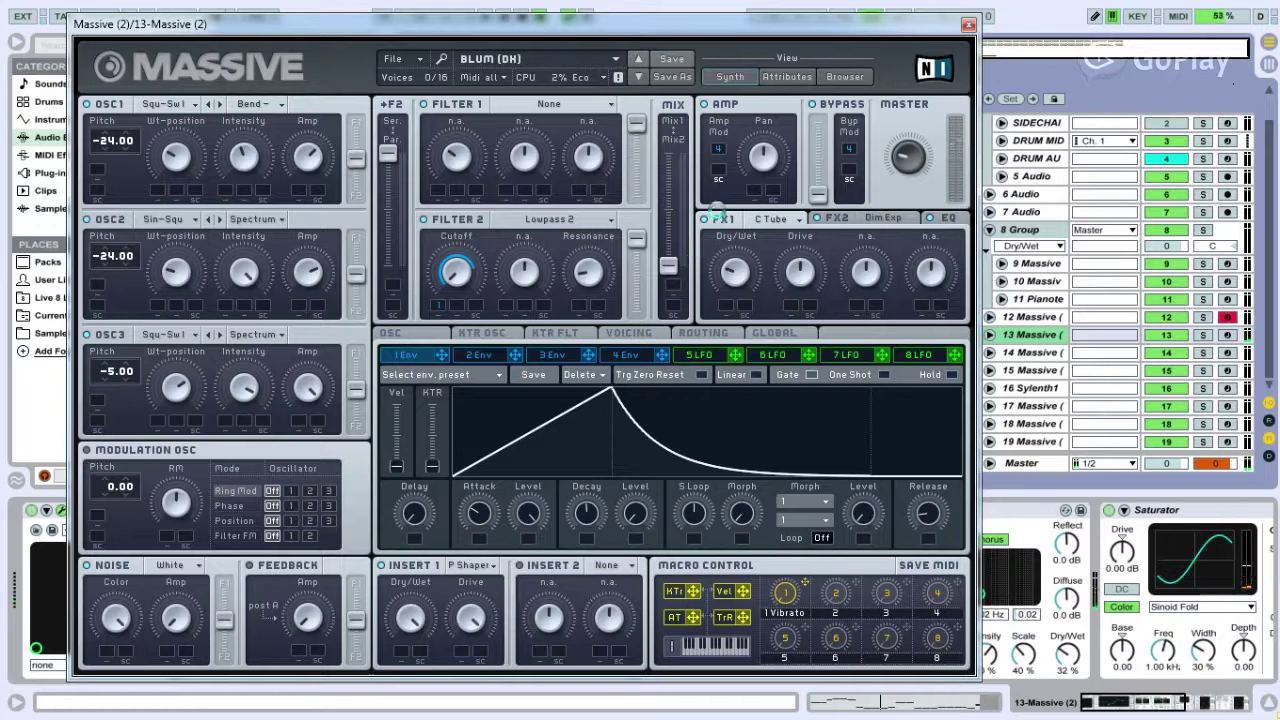
- View the Dim Exp and EQ pages of track 13's Massive, then close the editor
{"action": "left_click", "coordinate": [866, 217]}
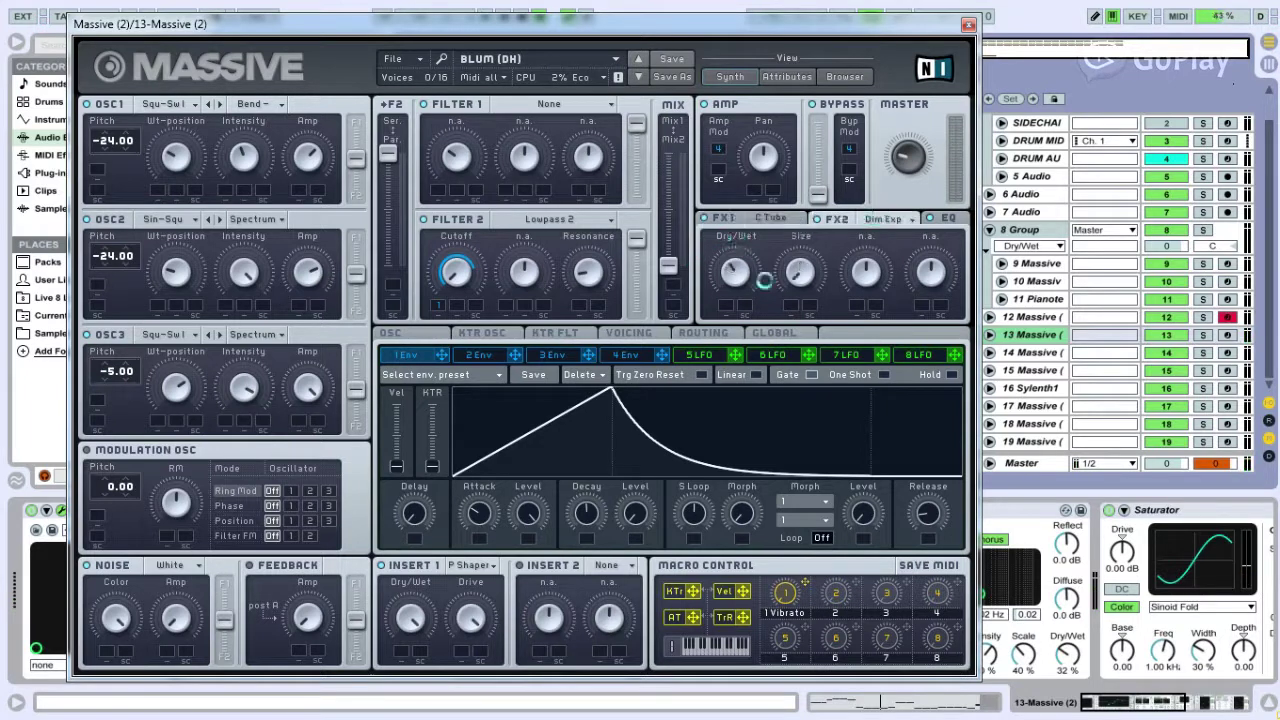
{"action": "left_click", "coordinate": [958, 217]}
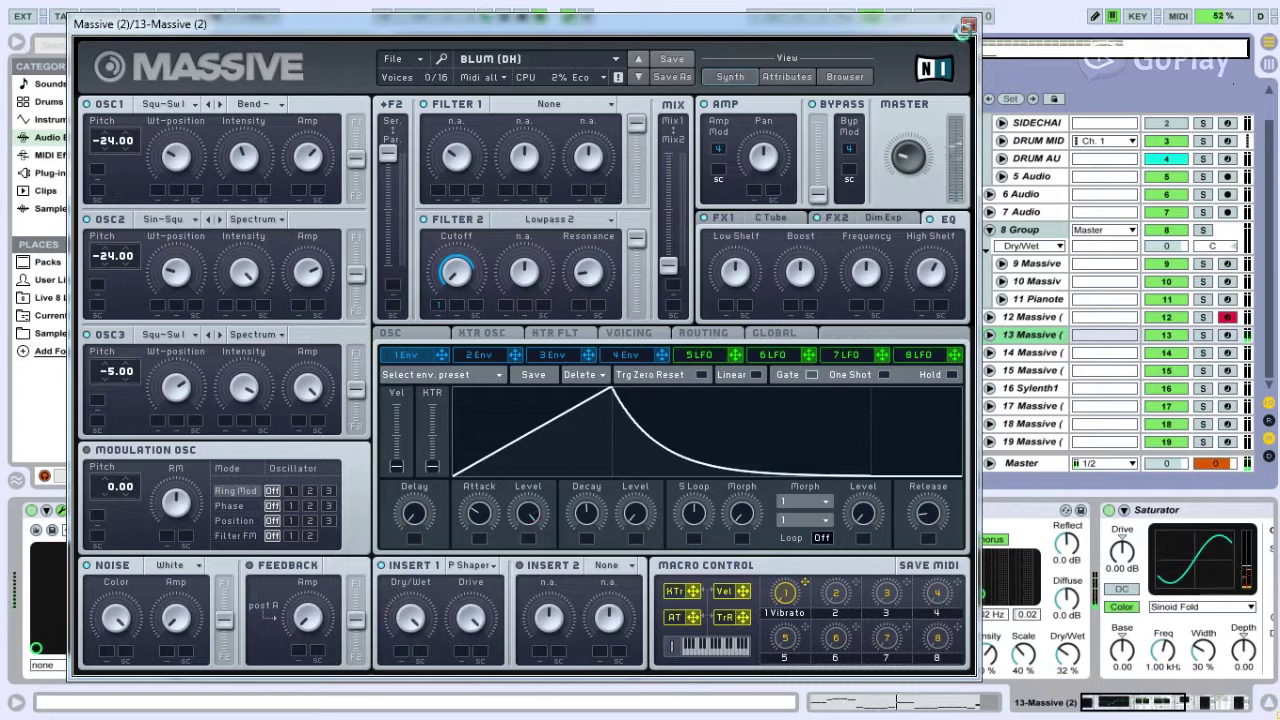
{"action": "left_click", "coordinate": [968, 24]}
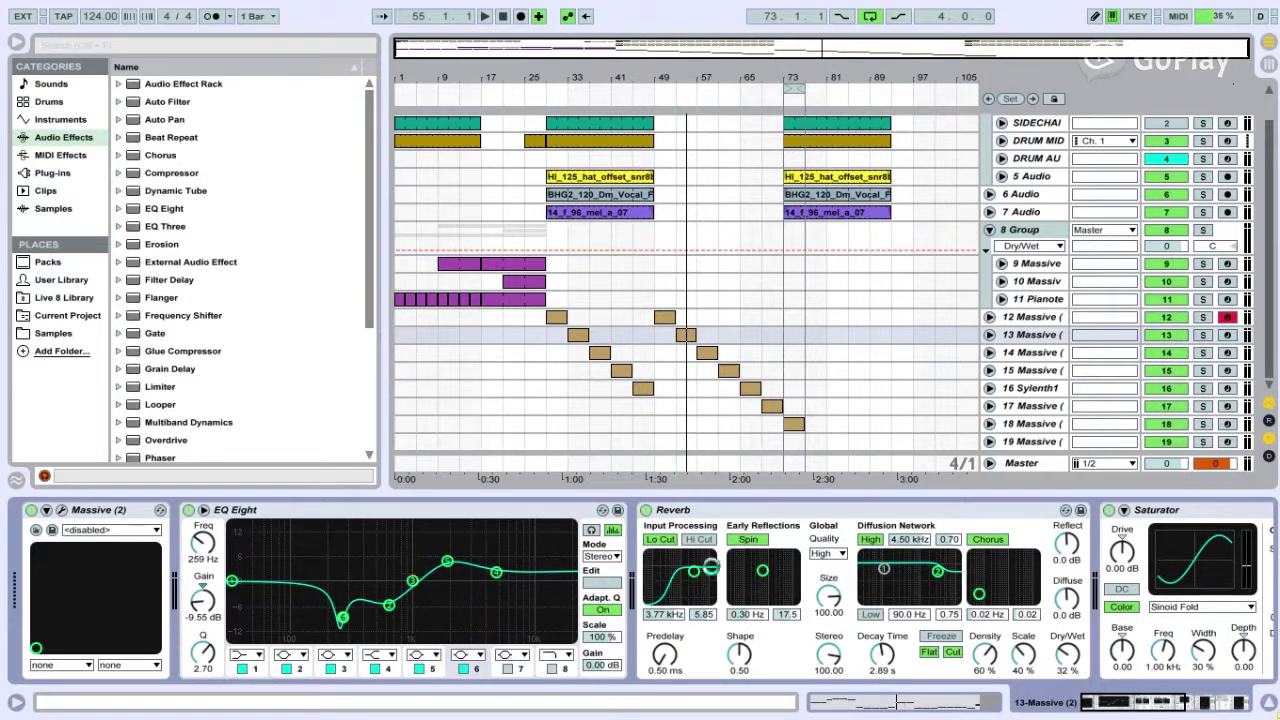
- Scroll track 13's device chain to bring the Saturator and both Compressors into view
{"action": "scroll", "coordinate": [640, 590], "scroll_direction": "right", "scroll_amount": 10}
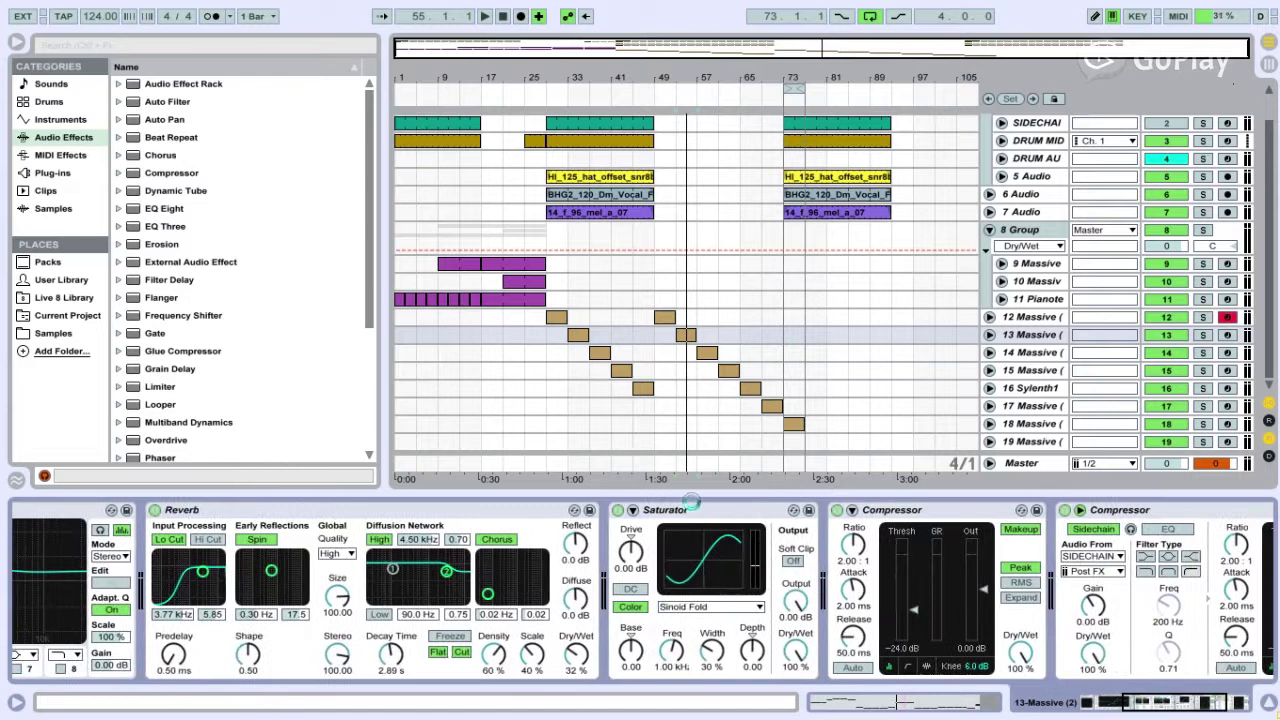
{"action": "left_click", "coordinate": [695, 510]}
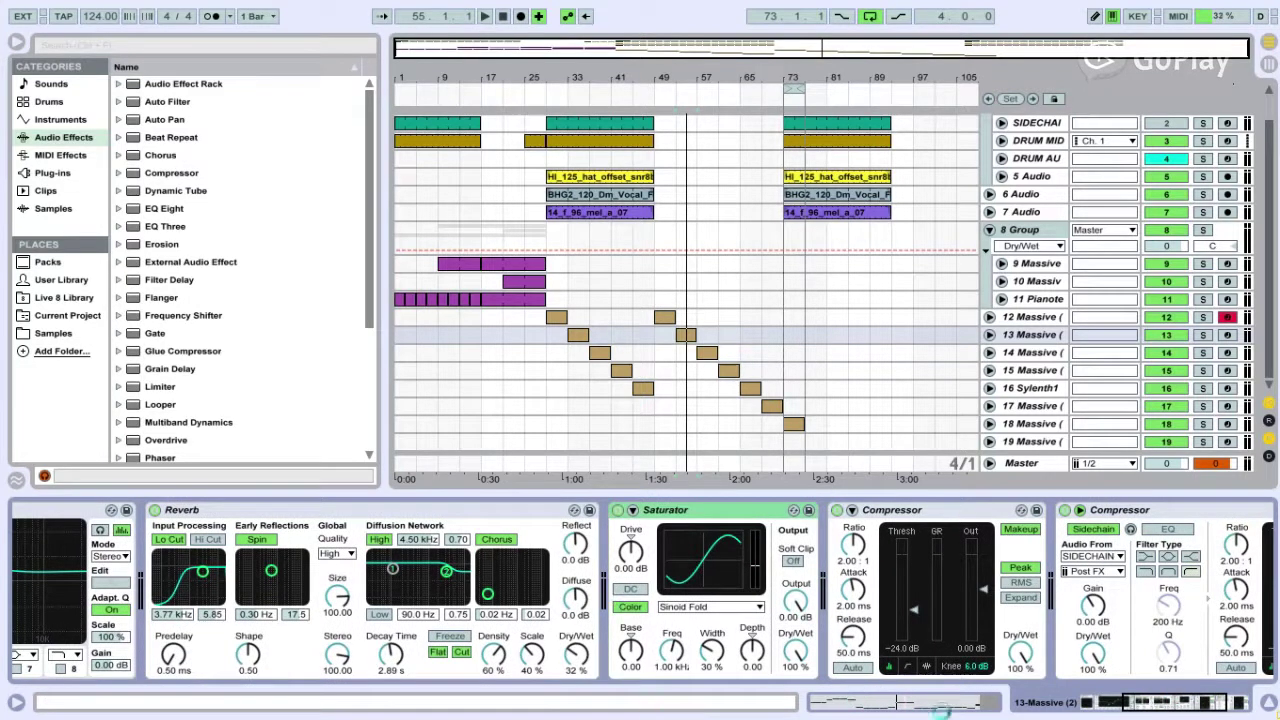
{"action": "left_click", "coordinate": [928, 512]}
{"action": "left_click", "coordinate": [1160, 704]}
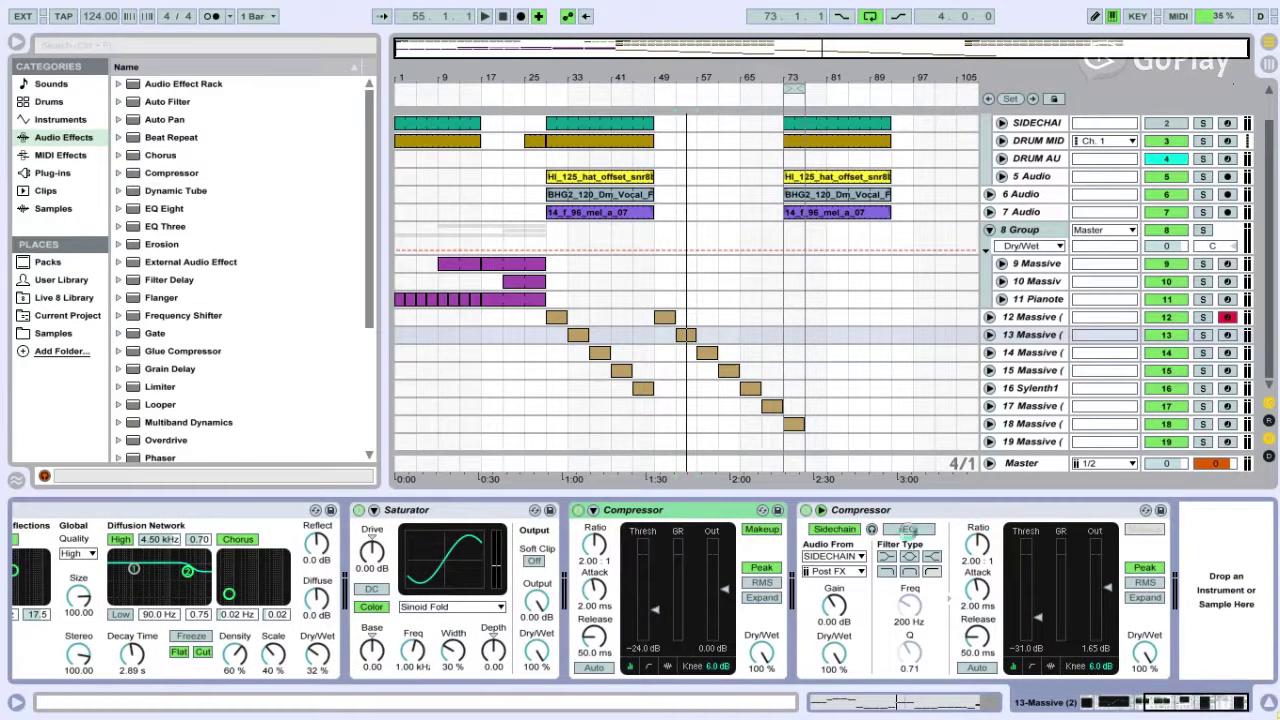
- Play track 13's clip from bar 53, then select track 14's bar-57 clip and stop playback
{"action": "left_click", "coordinate": [680, 335]}
{"action": "key", "text": "space"}
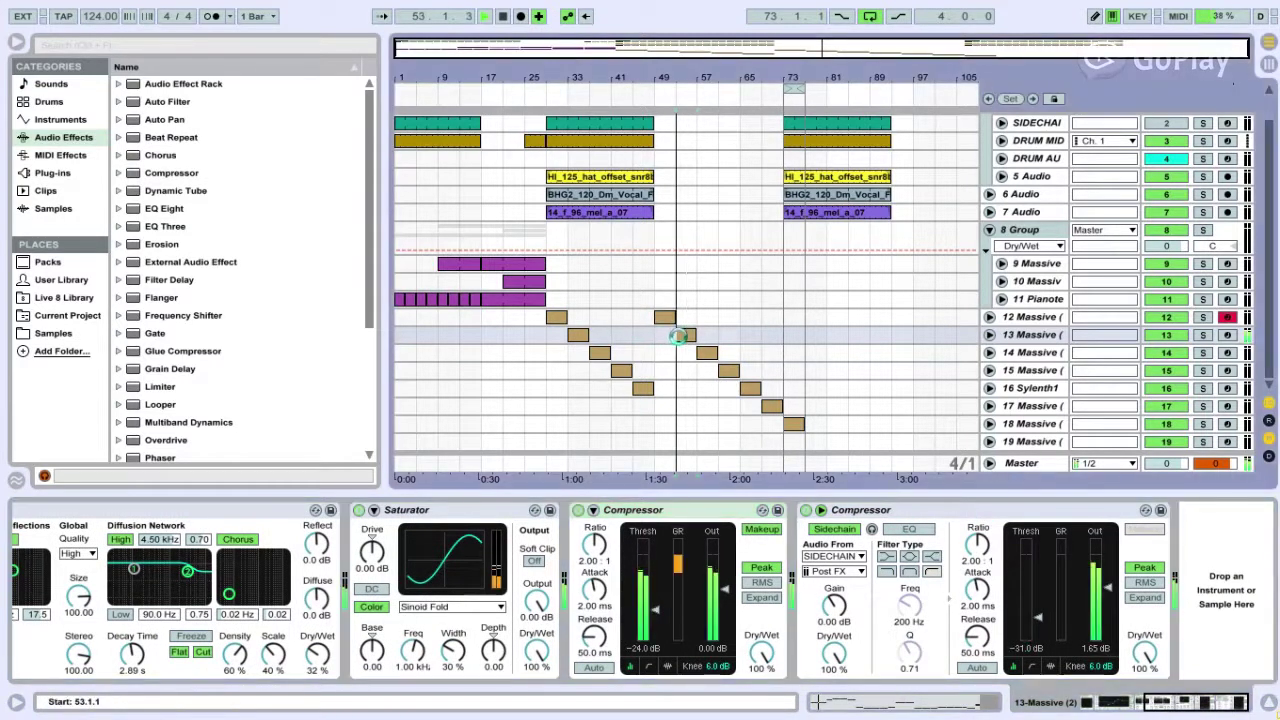
{"action": "left_click", "coordinate": [702, 352]}
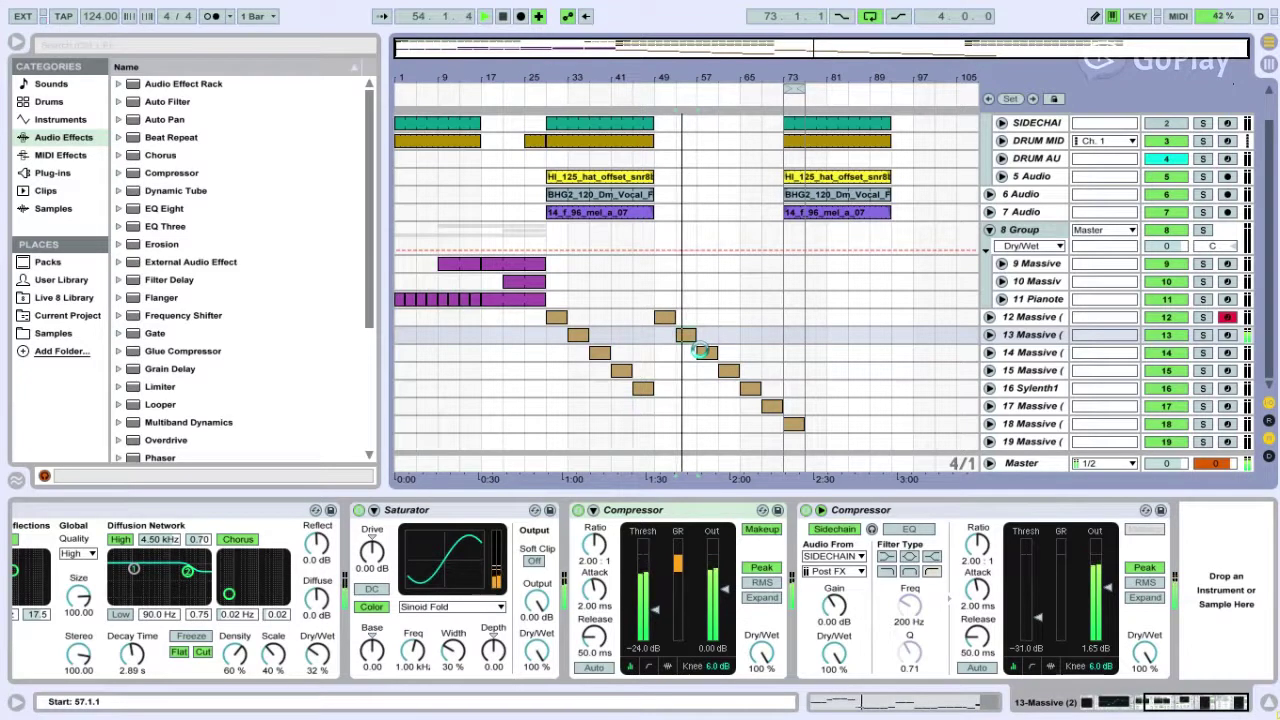
{"action": "left_click", "coordinate": [702, 352]}
{"action": "key", "text": "space"}
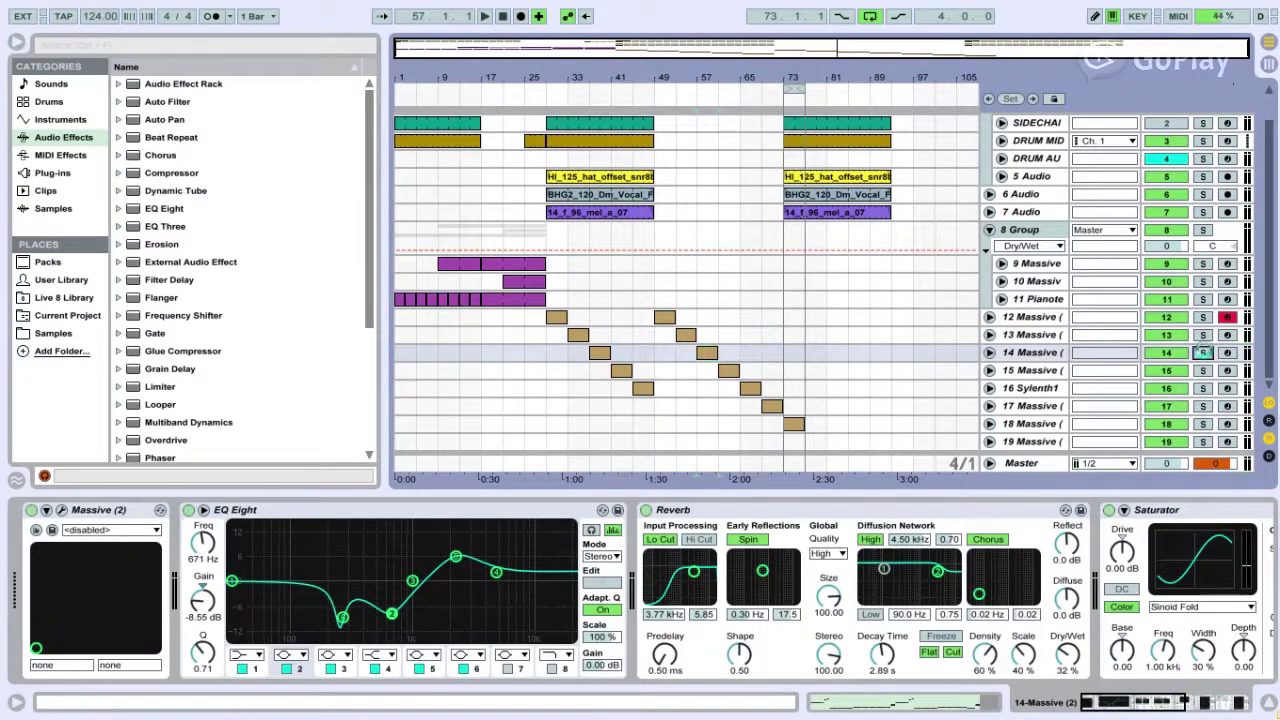
{"action": "left_click", "coordinate": [1203, 352]}
{"action": "key", "text": "space"}
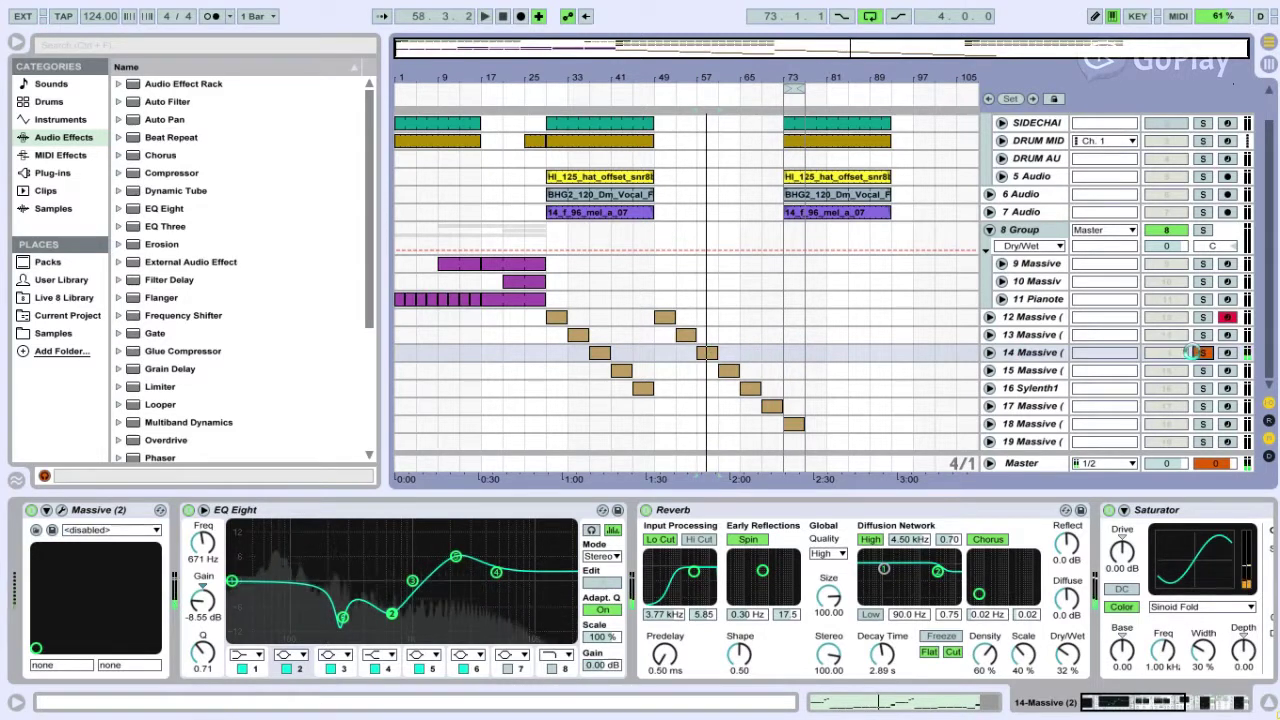
{"action": "left_click", "coordinate": [1196, 352]}
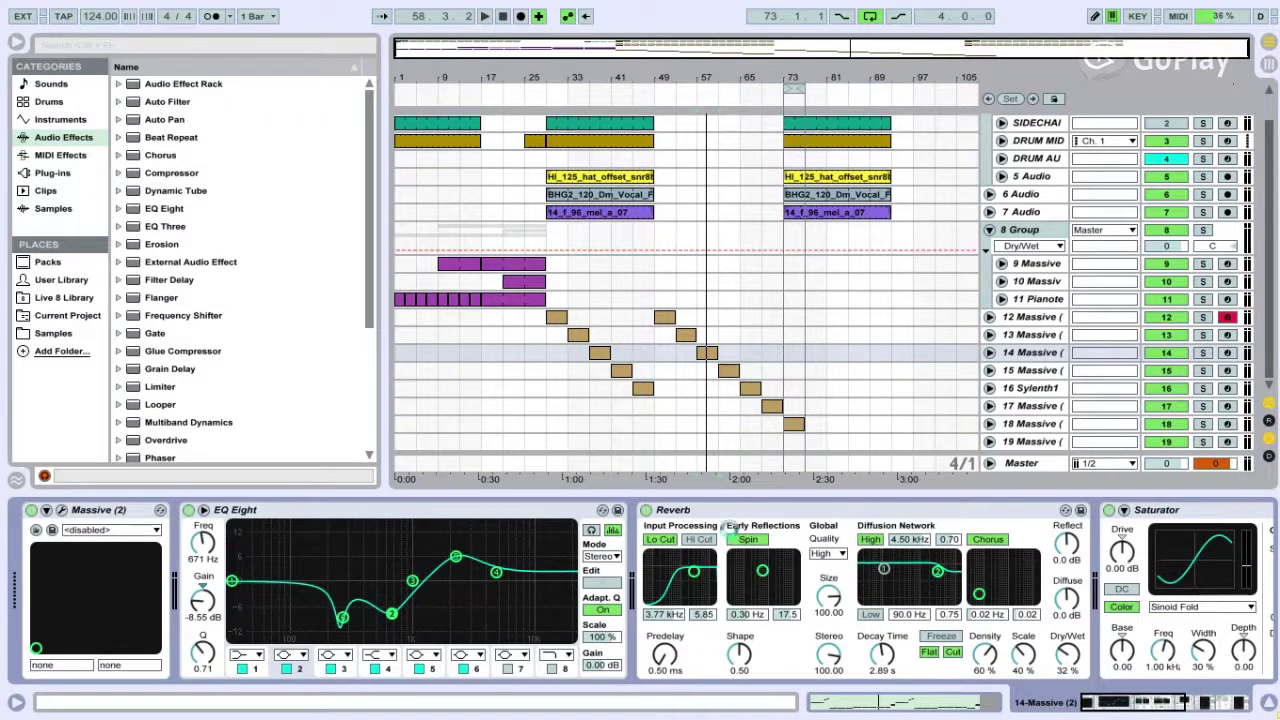
{"action": "left_click", "coordinate": [758, 518]}
{"action": "scroll", "coordinate": [790, 520], "scroll_direction": "down", "scroll_amount": 5}
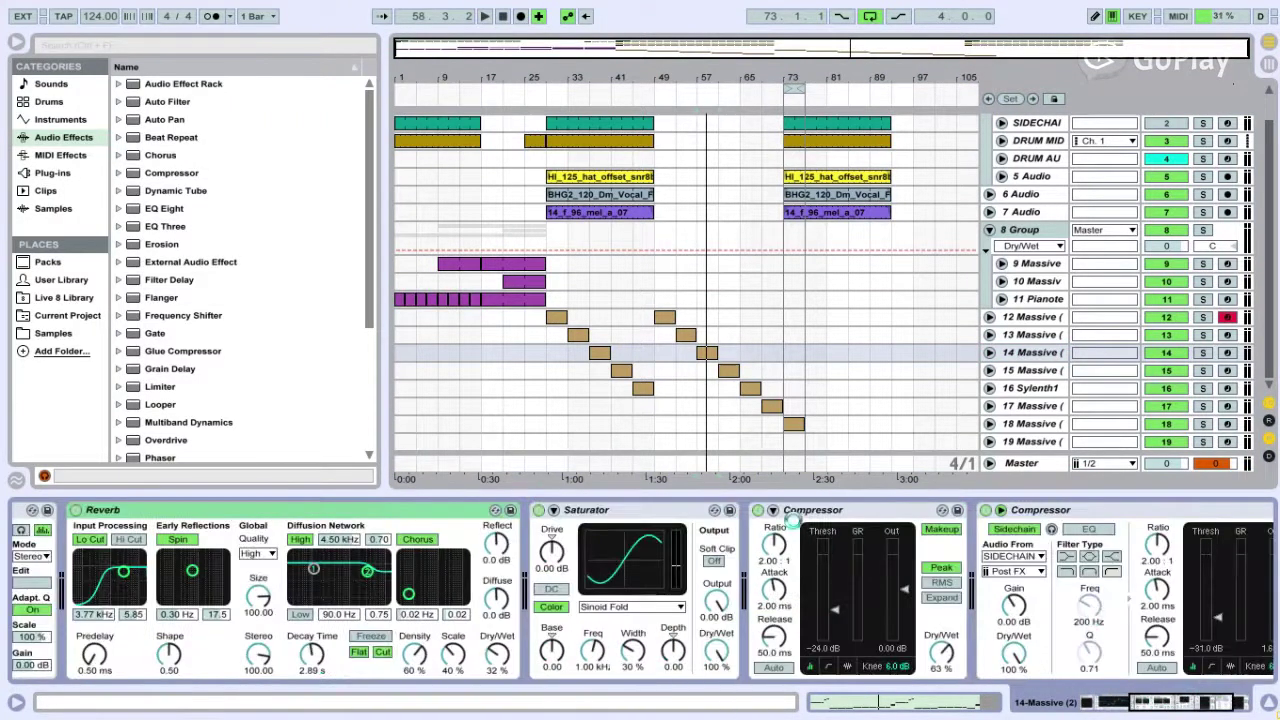
{"action": "left_click", "coordinate": [830, 530]}
{"action": "left_click", "coordinate": [1058, 533]}
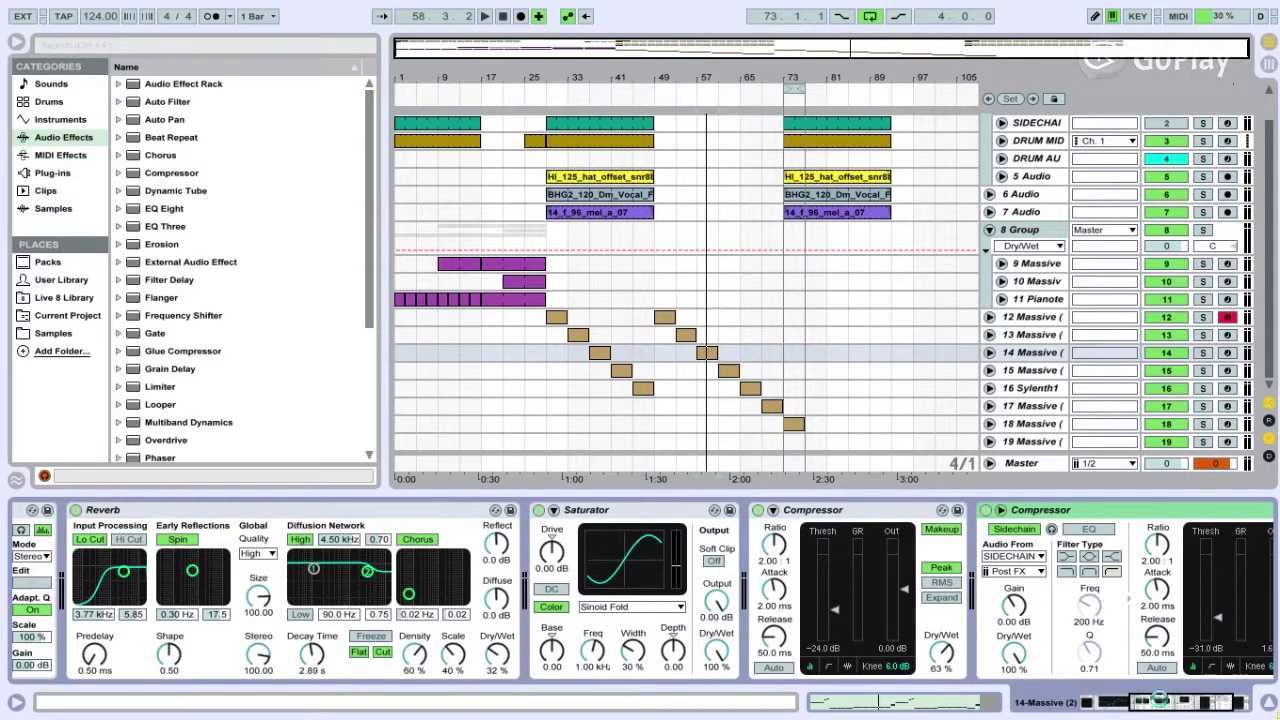
{"action": "scroll", "coordinate": [136, 505], "scroll_direction": "right", "scroll_amount": 3}
{"action": "scroll", "coordinate": [136, 505], "scroll_direction": "left", "scroll_amount": 10}
{"action": "scroll", "coordinate": [136, 505], "scroll_direction": "right", "scroll_amount": 10}
{"action": "scroll", "coordinate": [136, 505], "scroll_direction": "left", "scroll_amount": 10}
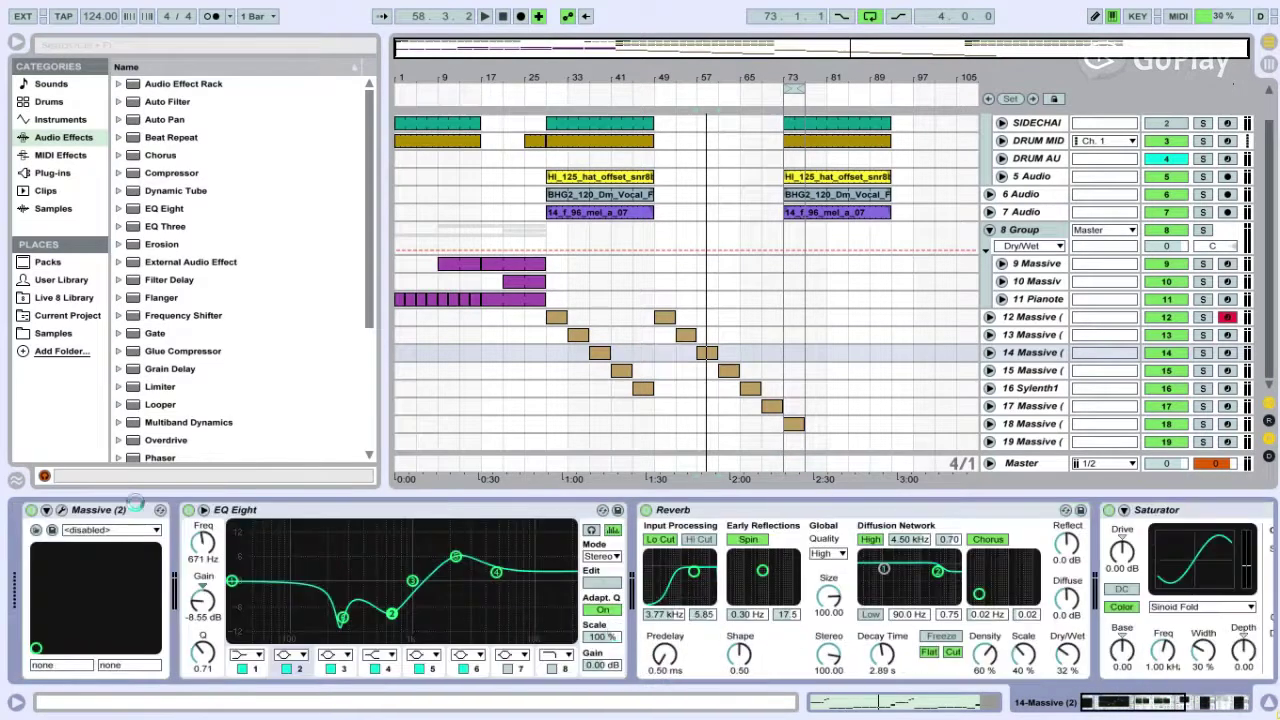
- Open track 14's Massive editor to inspect the RESO (DH) patch, then close it
{"action": "left_click", "coordinate": [62, 509]}
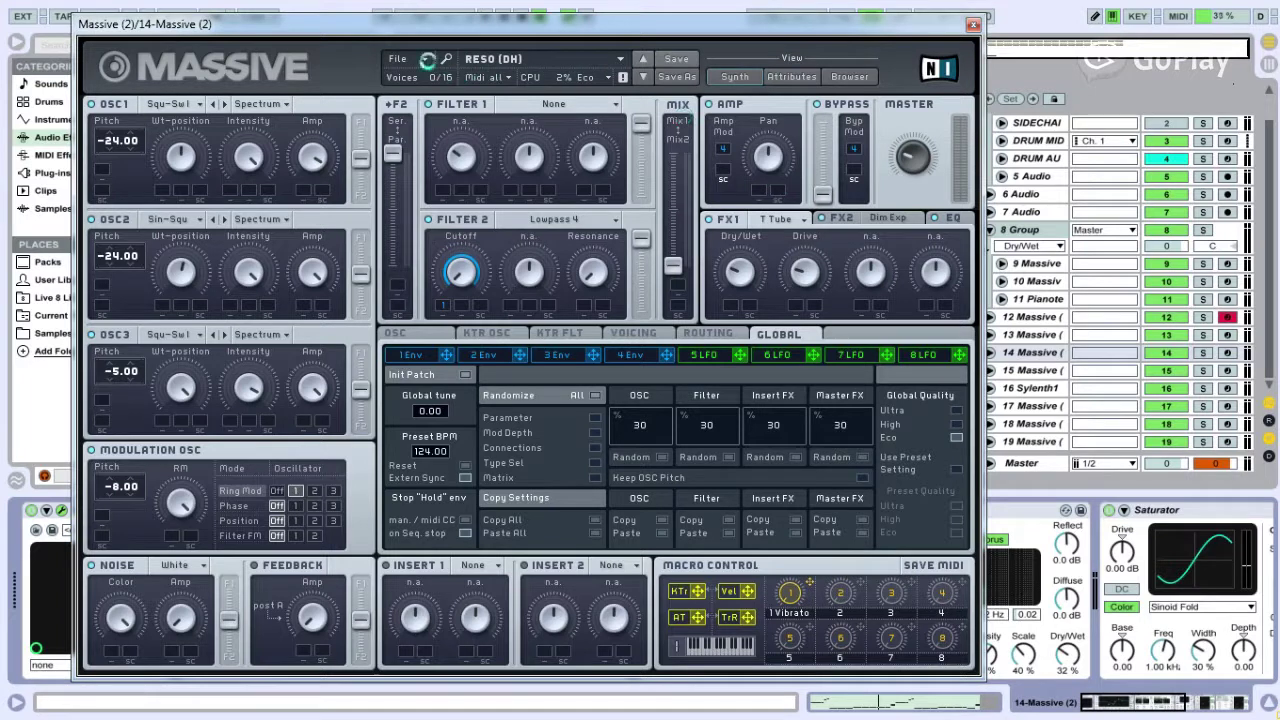
{"action": "left_click", "coordinate": [428, 62]}
{"action": "left_click", "coordinate": [283, 44]}
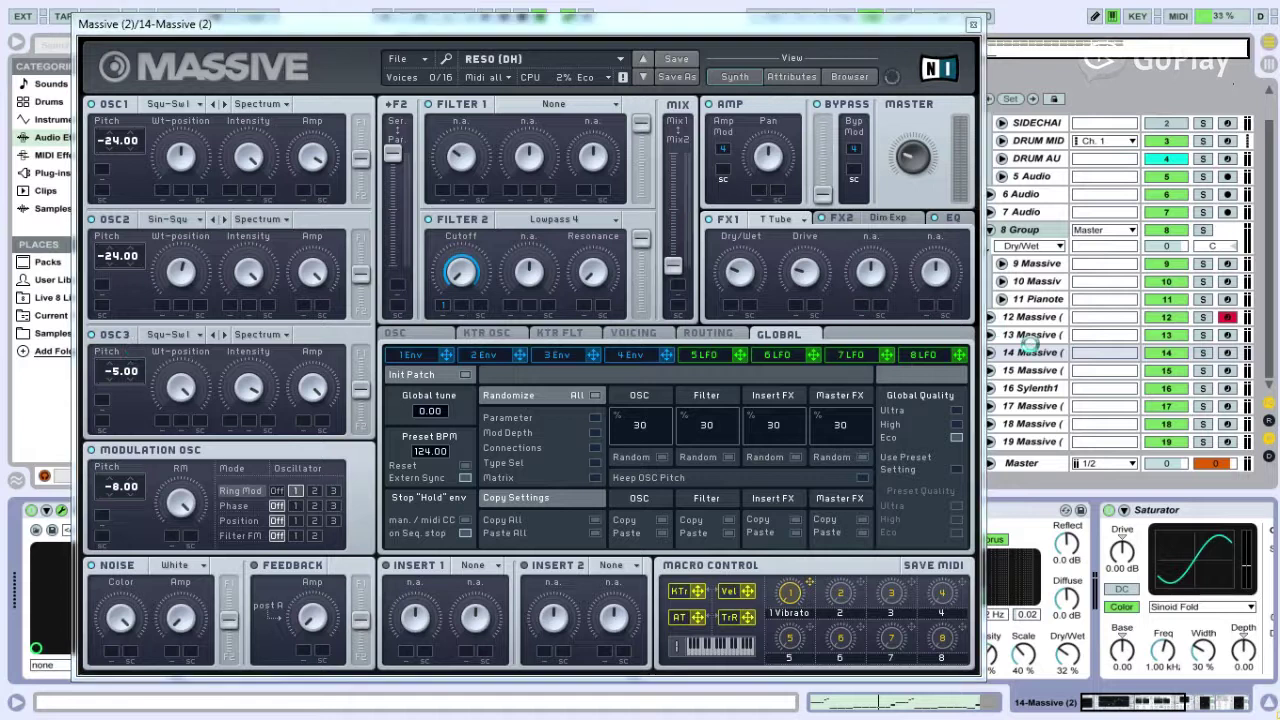
{"action": "left_click", "coordinate": [973, 24]}
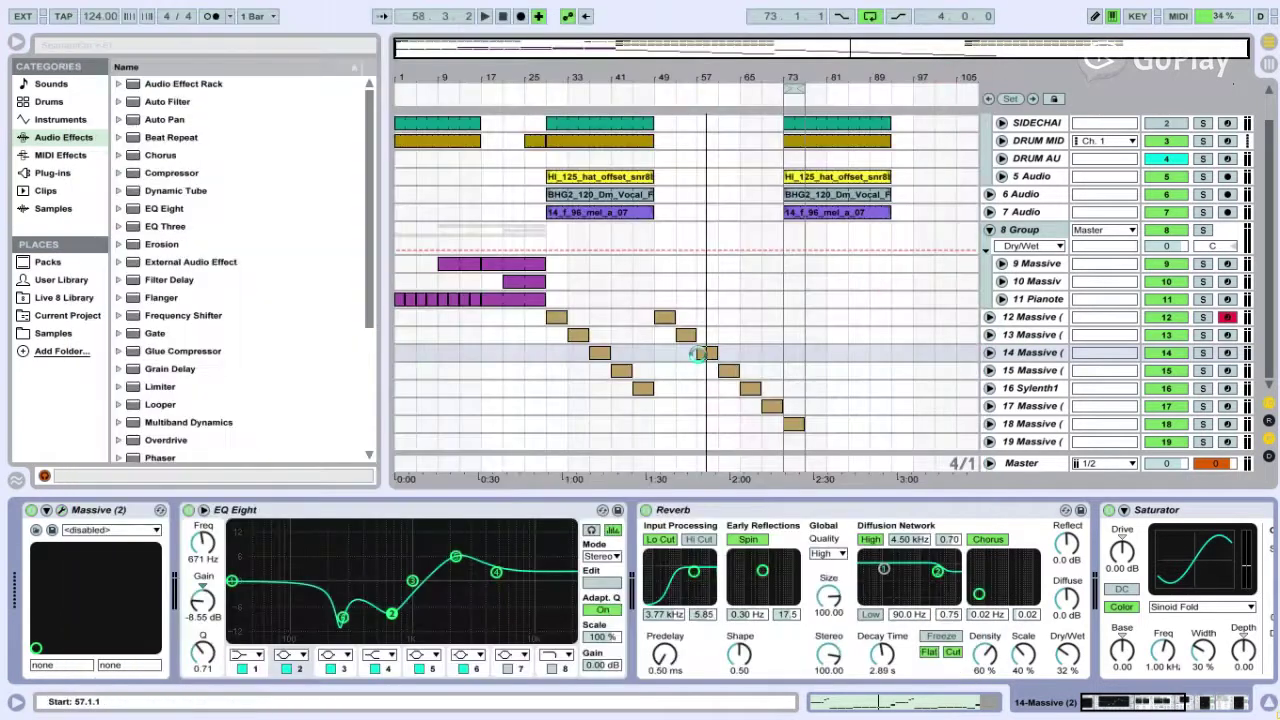
- Play the bass, then briefly inspect track 13's BLUM patch in its Massive editor
{"action": "key", "text": "space"}
{"action": "key", "text": "space"}
{"action": "left_click", "coordinate": [1030, 334]}
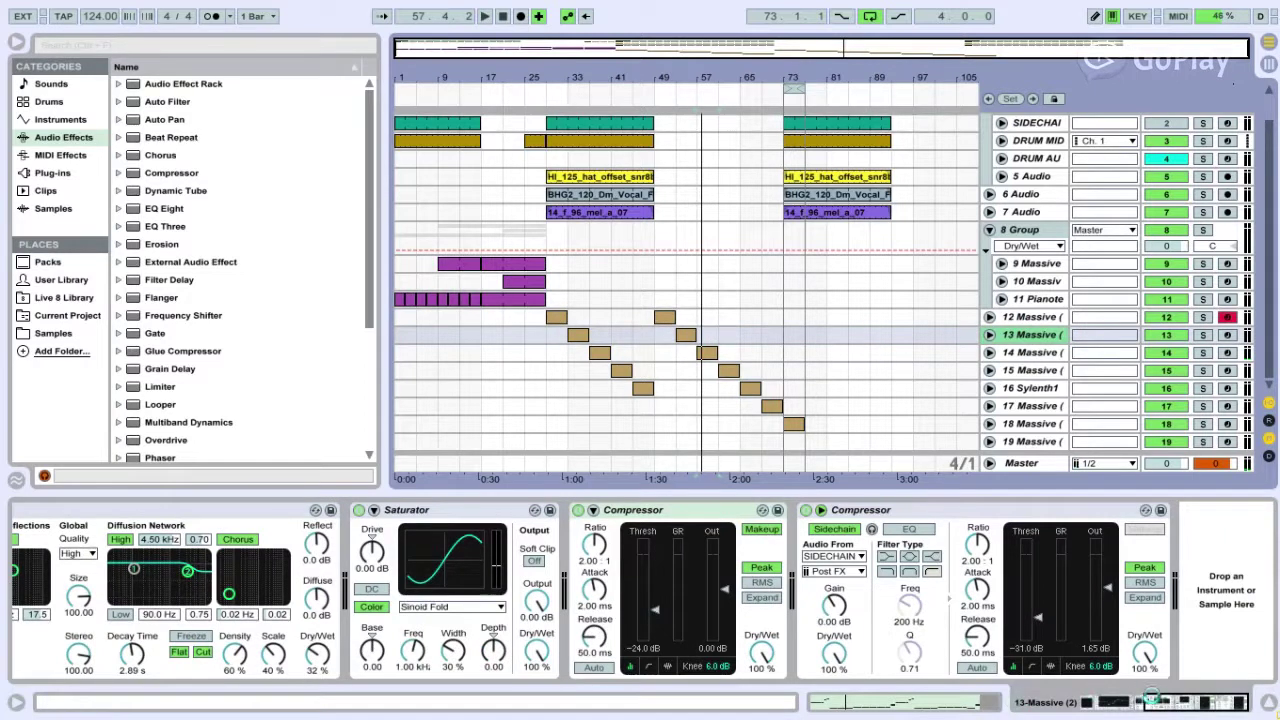
{"action": "scroll", "coordinate": [80, 510], "scroll_direction": "left", "scroll_amount": 5}
{"action": "left_click", "coordinate": [52, 509]}
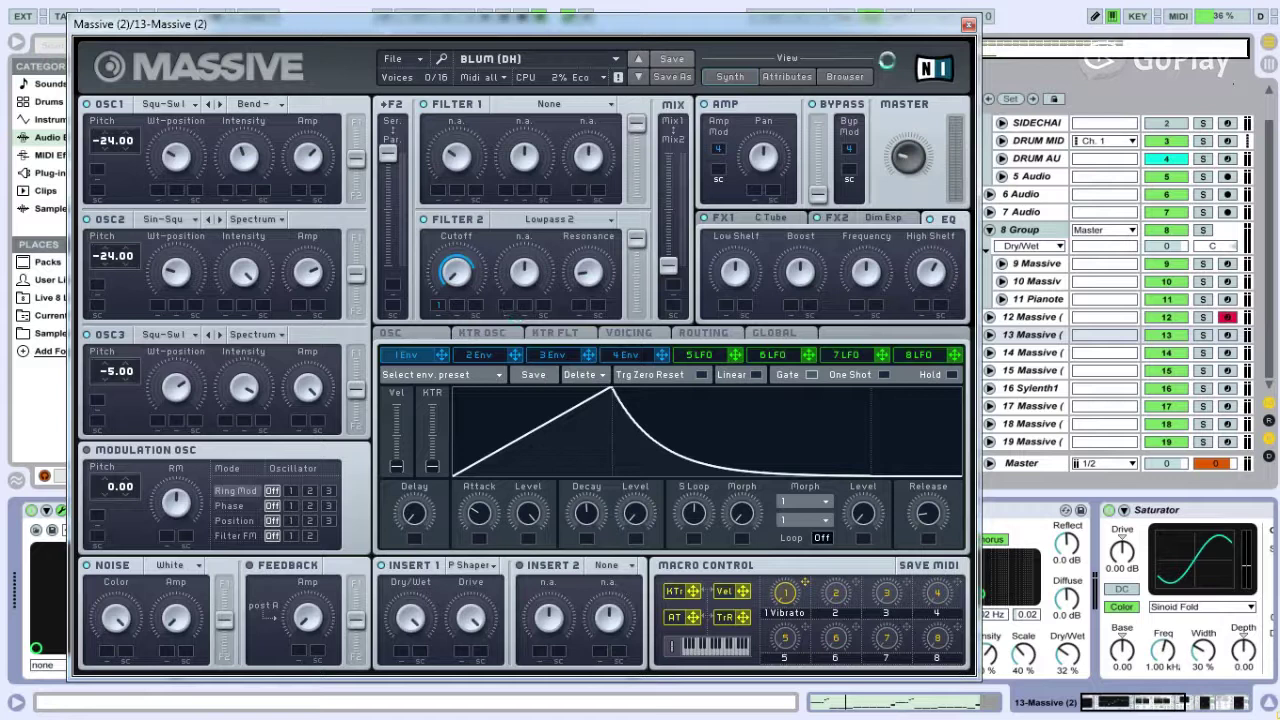
{"action": "left_click", "coordinate": [967, 27]}
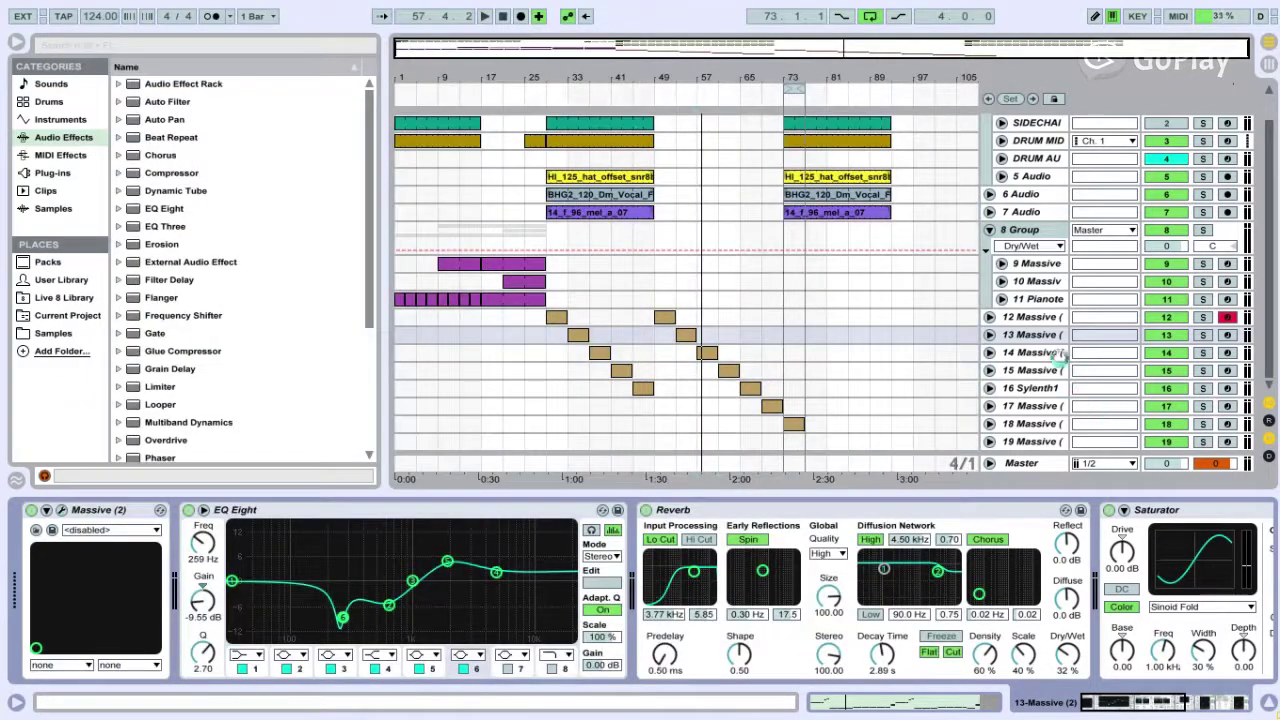
- Play track 14's clip from bar 57, then reopen its Massive (2) editor
{"action": "left_click", "coordinate": [600, 355]}
{"action": "left_click", "coordinate": [710, 356]}
{"action": "key", "text": "space"}
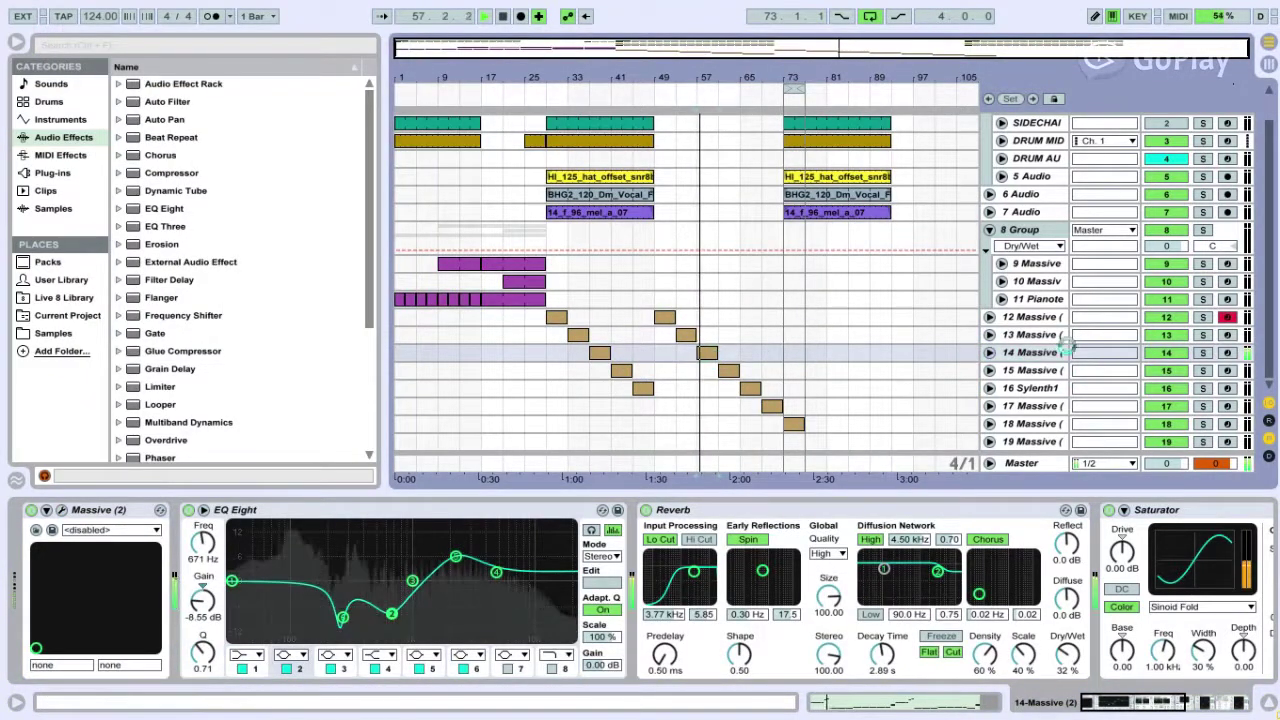
{"action": "left_click", "coordinate": [123, 508]}
{"action": "key", "text": "space"}
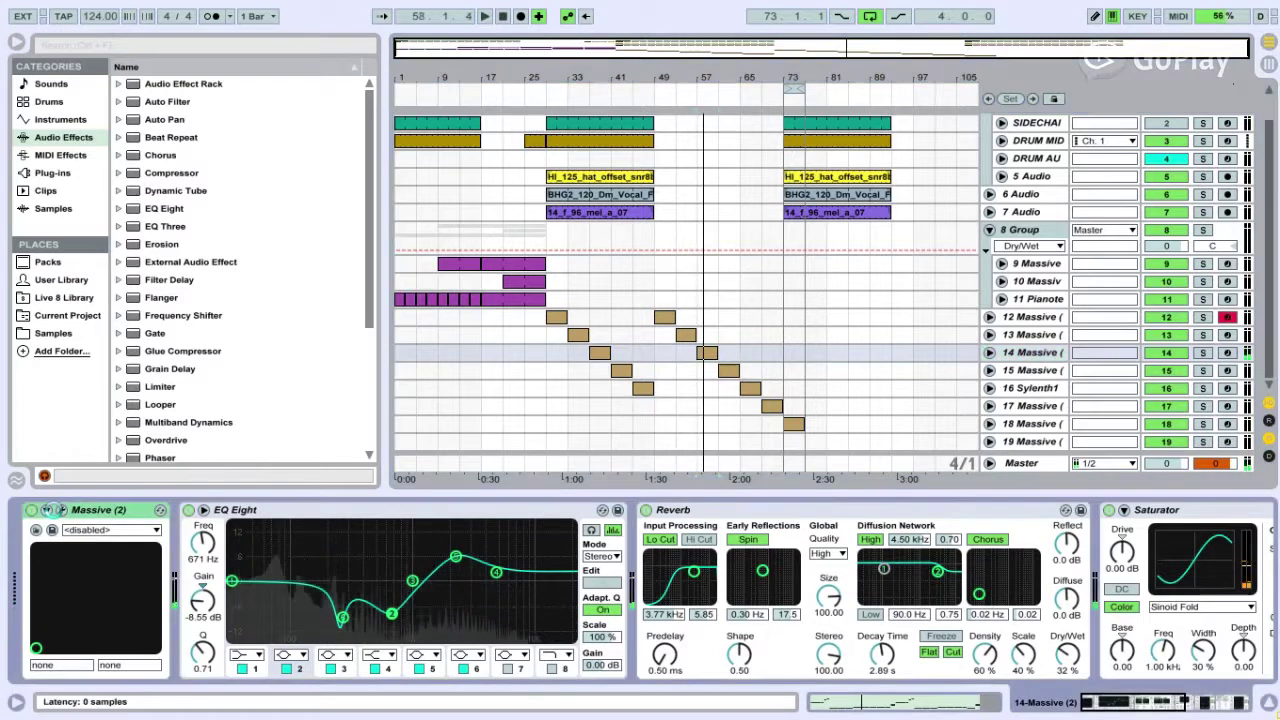
{"action": "left_click", "coordinate": [62, 510]}
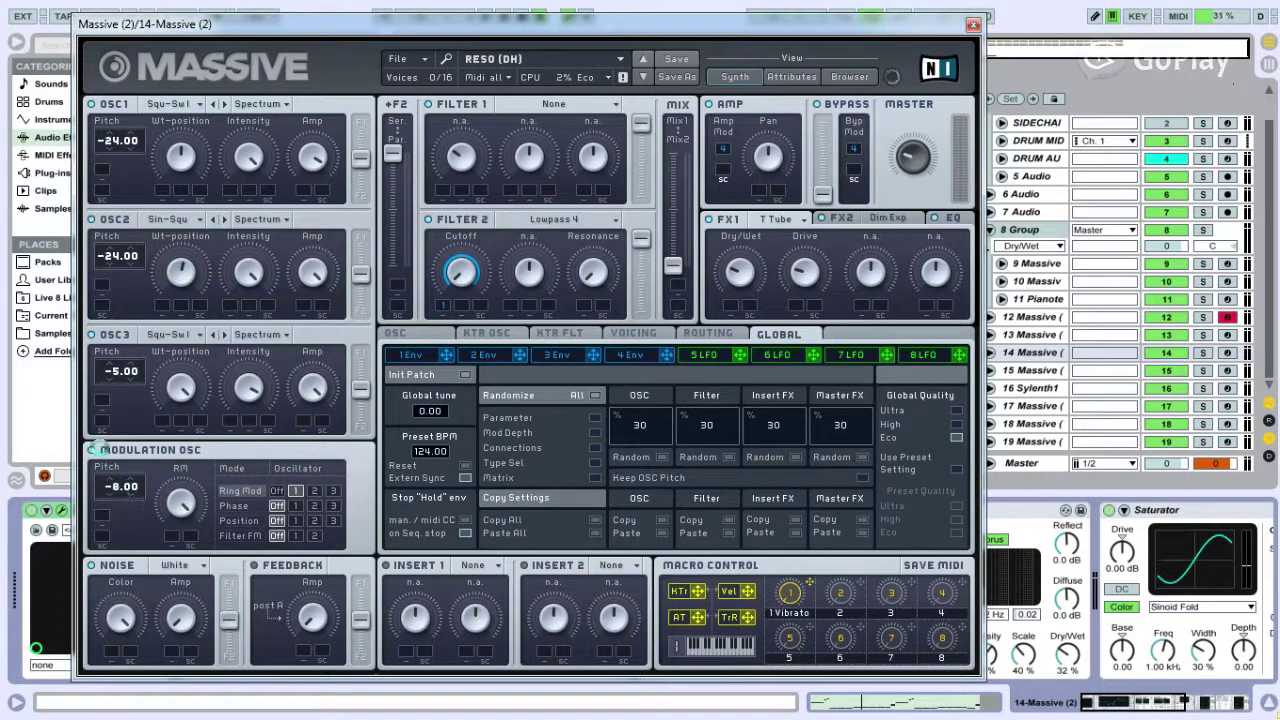
- Set RESO's Modulation OSC pitch to -8.00, review Env 1, FX2, EQ, Voicing and OSC pages, close
{"action": "left_click_drag", "start_coordinate": [122, 484], "coordinate": [109, 502]}
{"action": "left_click", "coordinate": [406, 355]}
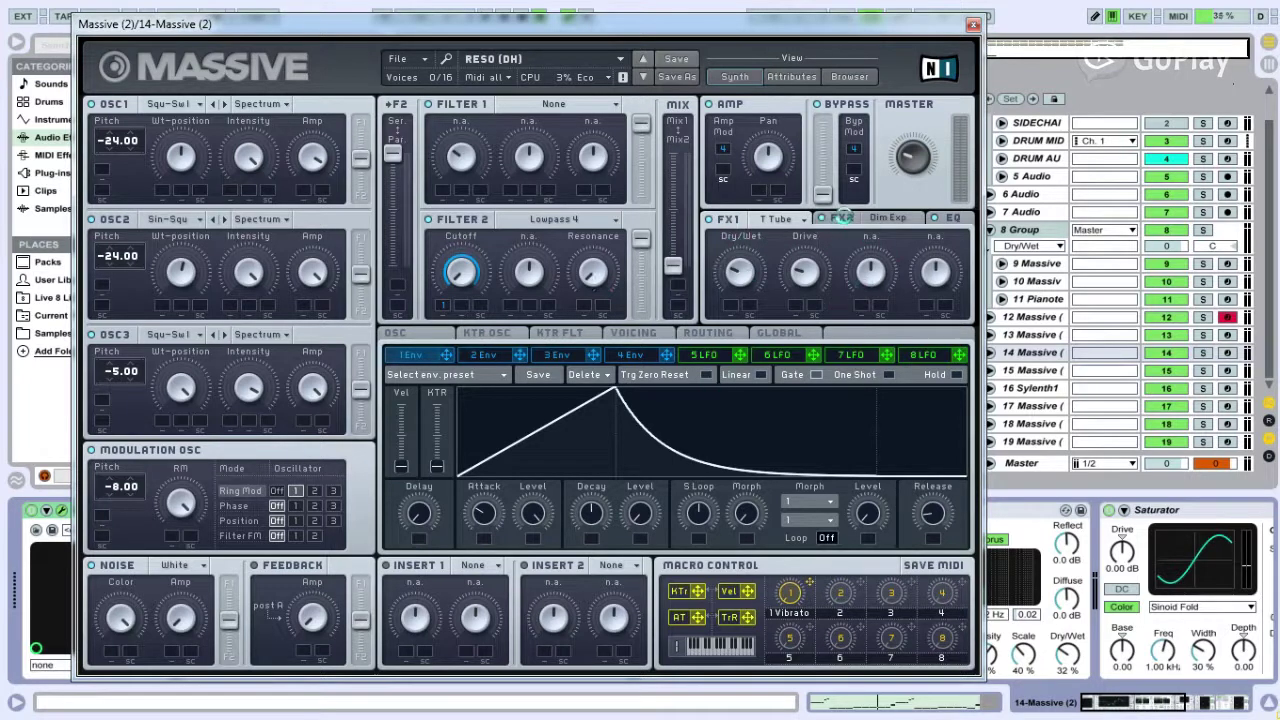
{"action": "left_click", "coordinate": [843, 217]}
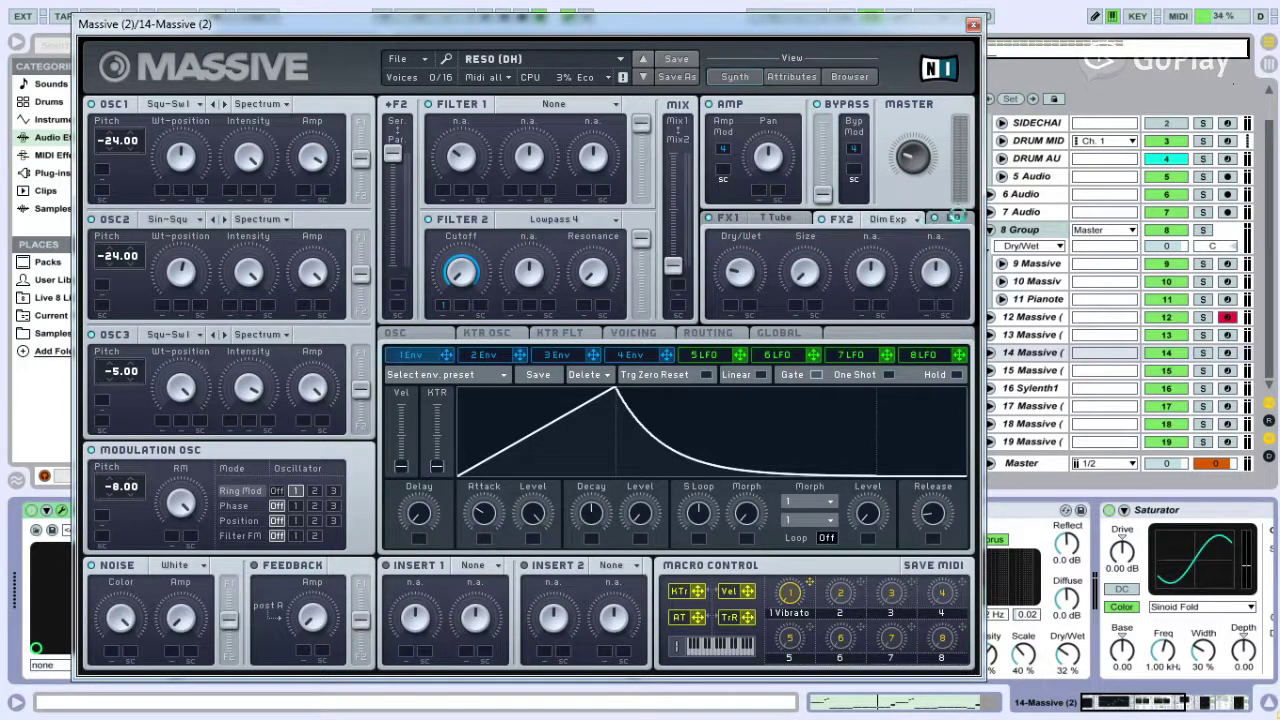
{"action": "left_click", "coordinate": [953, 217]}
{"action": "left_click", "coordinate": [638, 333]}
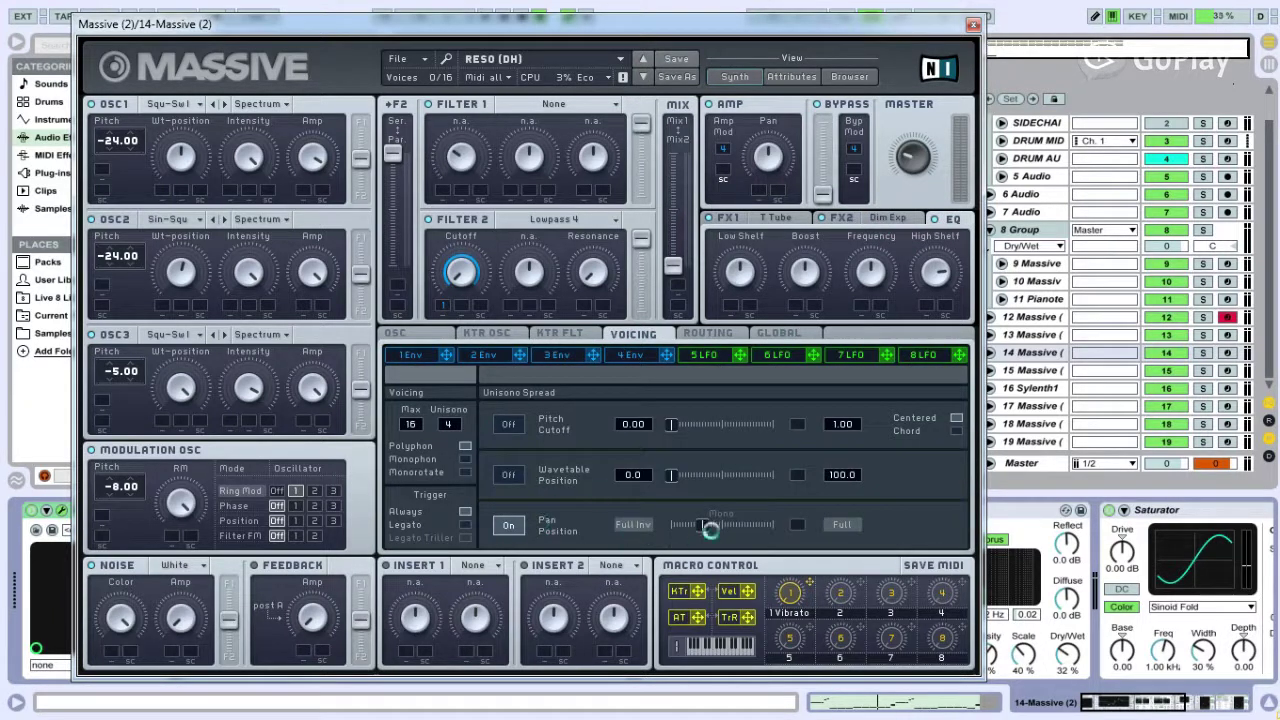
{"action": "left_click", "coordinate": [427, 340]}
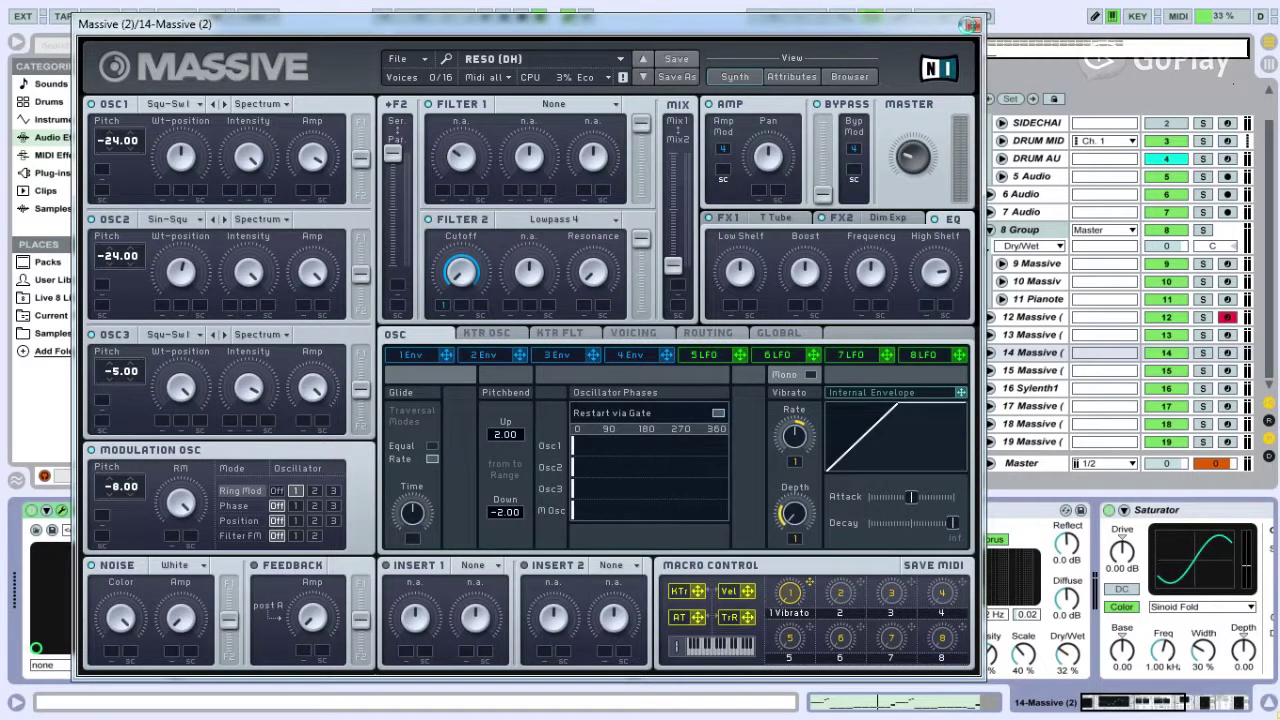
{"action": "left_click", "coordinate": [971, 24]}
- Compare track 13's BLUM Voicing and OSC pages in Massive, then close the editor
{"action": "left_click", "coordinate": [1030, 335]}
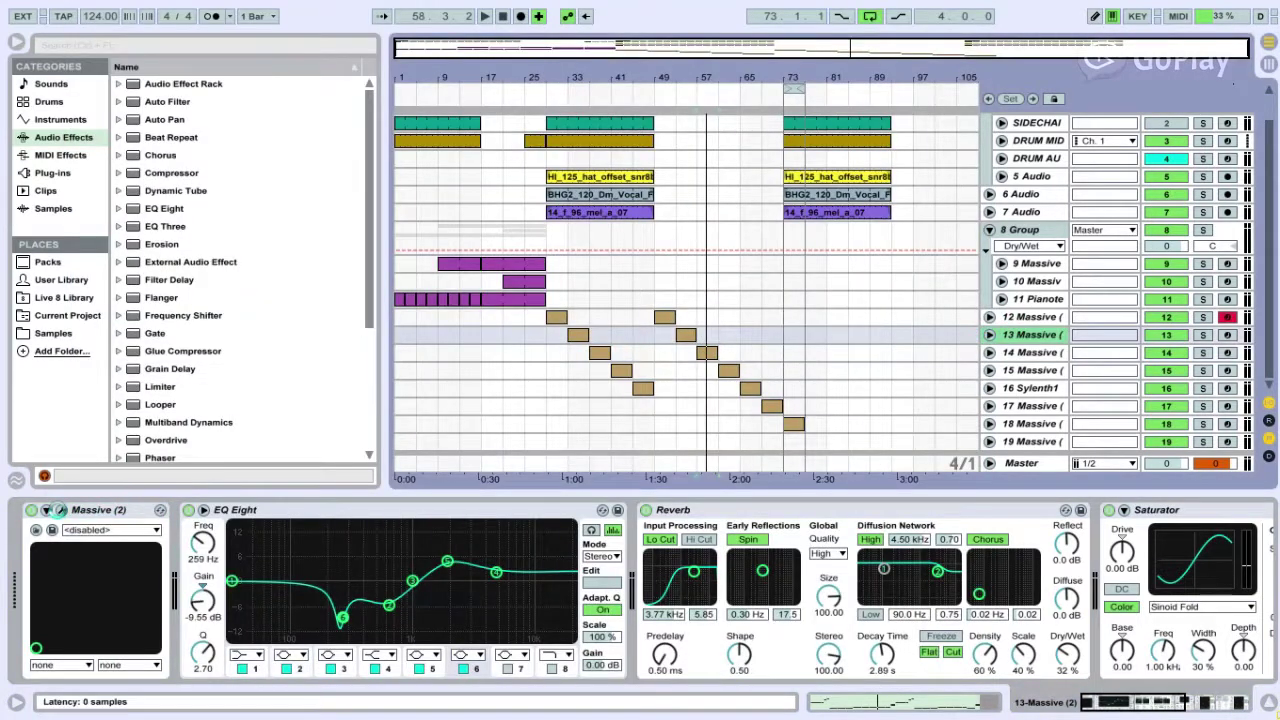
{"action": "left_click", "coordinate": [60, 510]}
{"action": "left_click", "coordinate": [628, 336]}
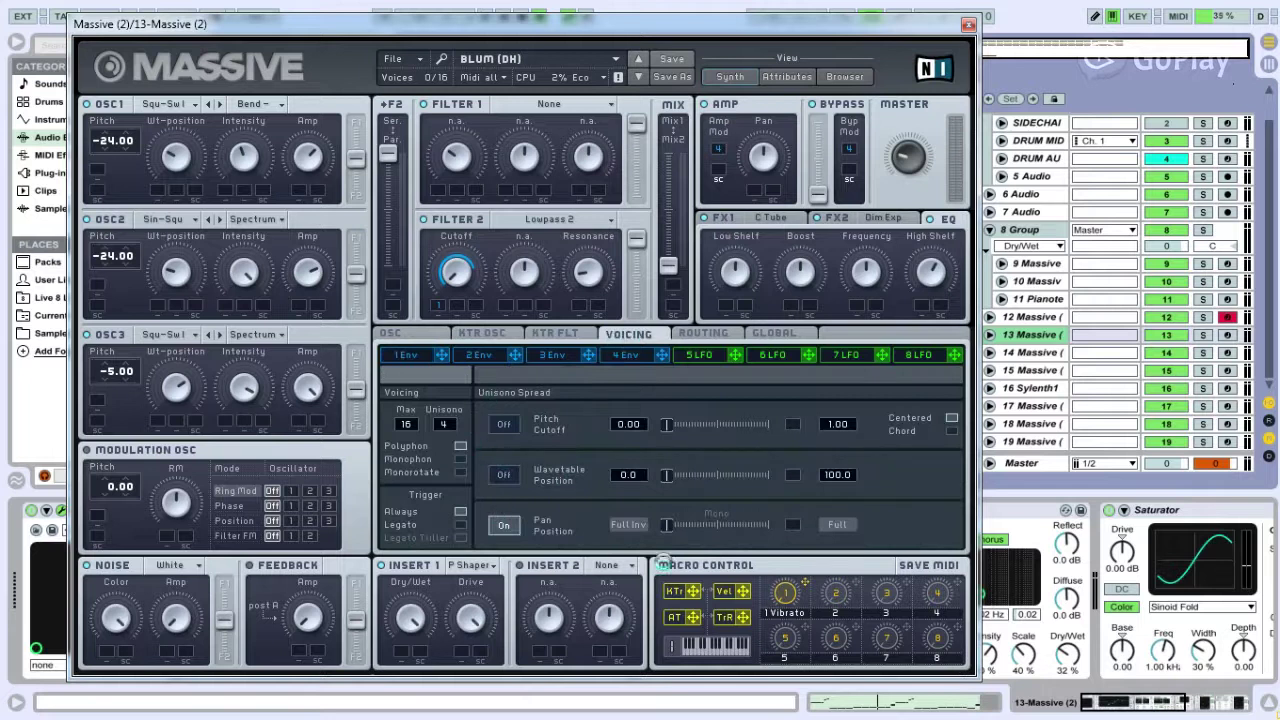
{"action": "left_click", "coordinate": [400, 335]}
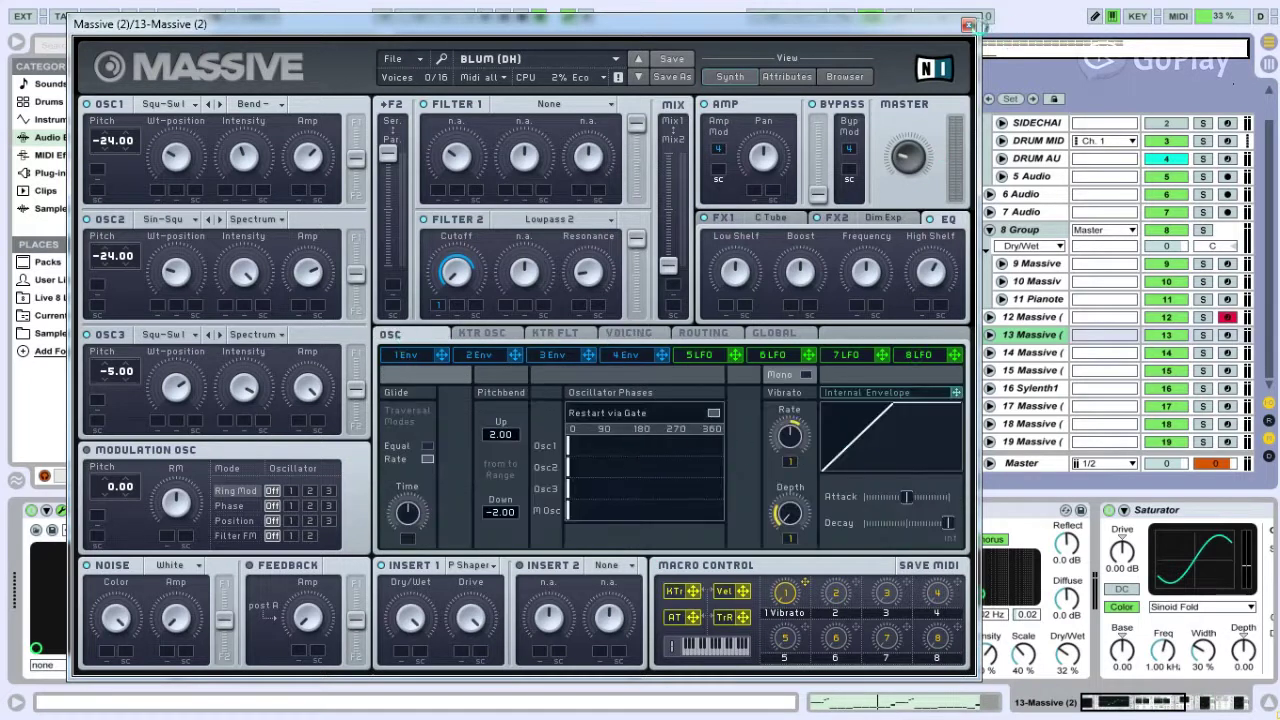
{"action": "left_click", "coordinate": [968, 24]}
- Select track 15 and play its bass from bar 61, then stop
{"action": "left_click", "coordinate": [1033, 370]}
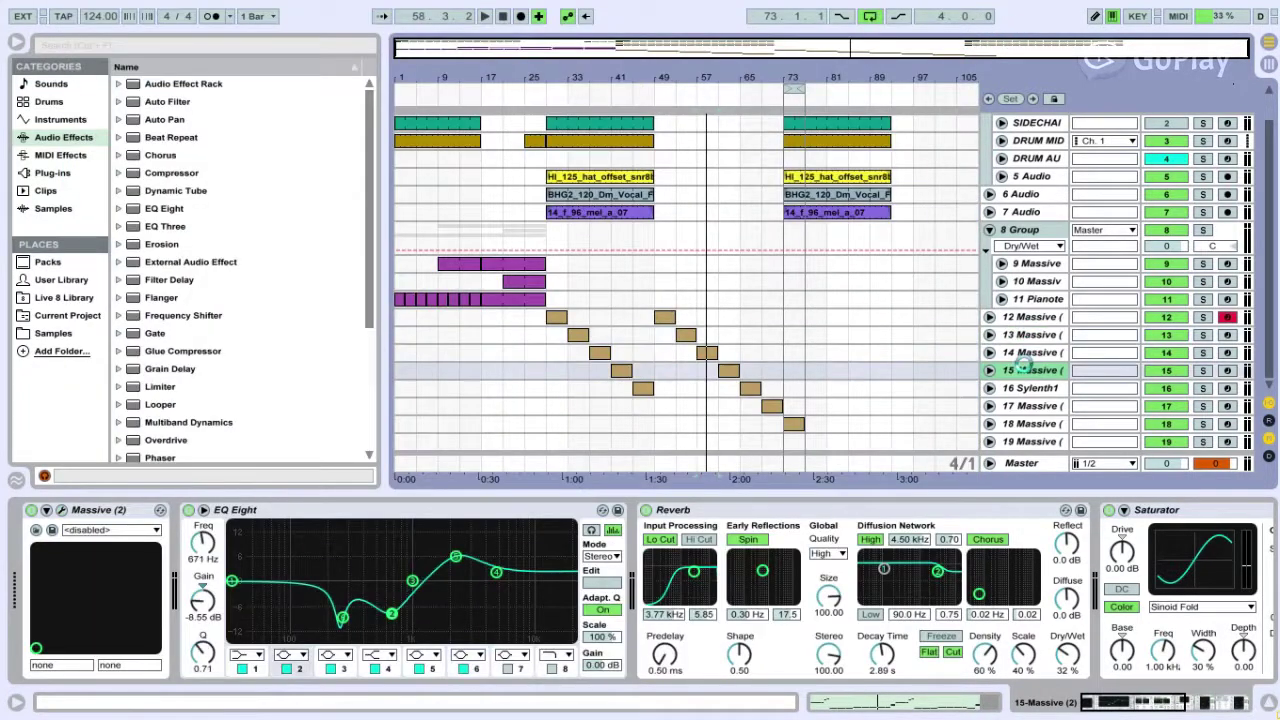
{"action": "key", "text": "space"}
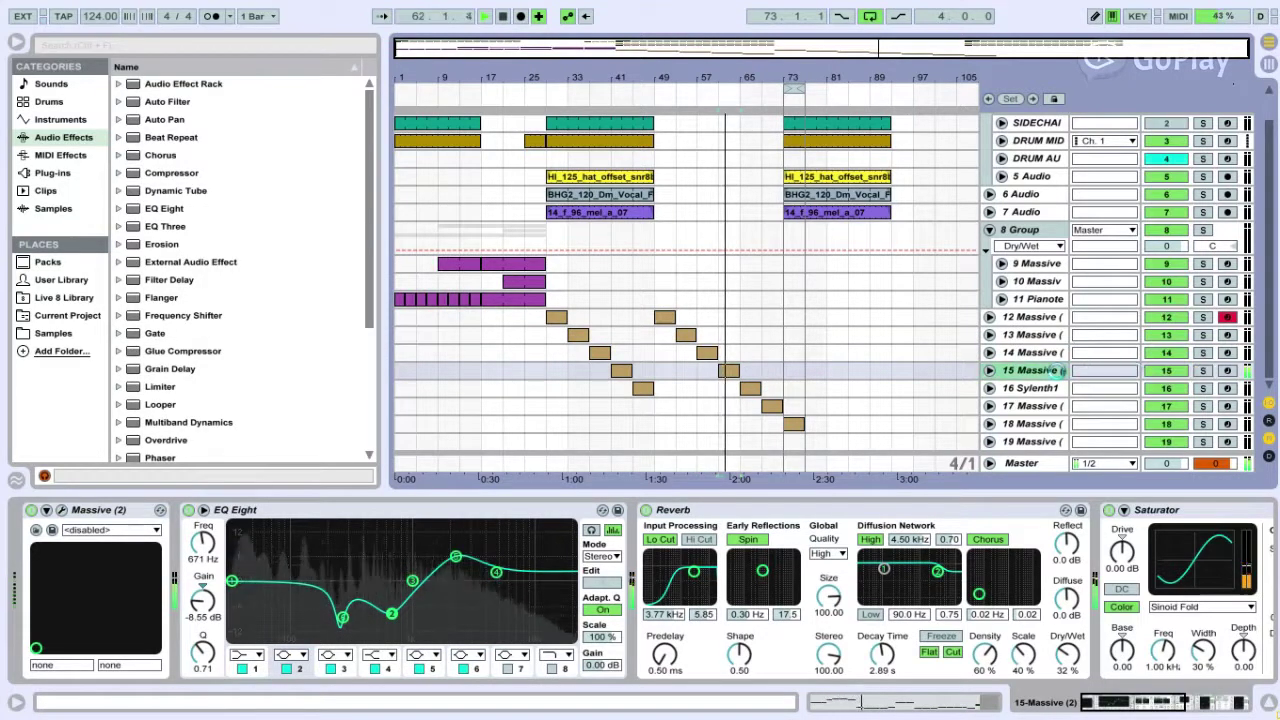
{"action": "key", "text": "space"}
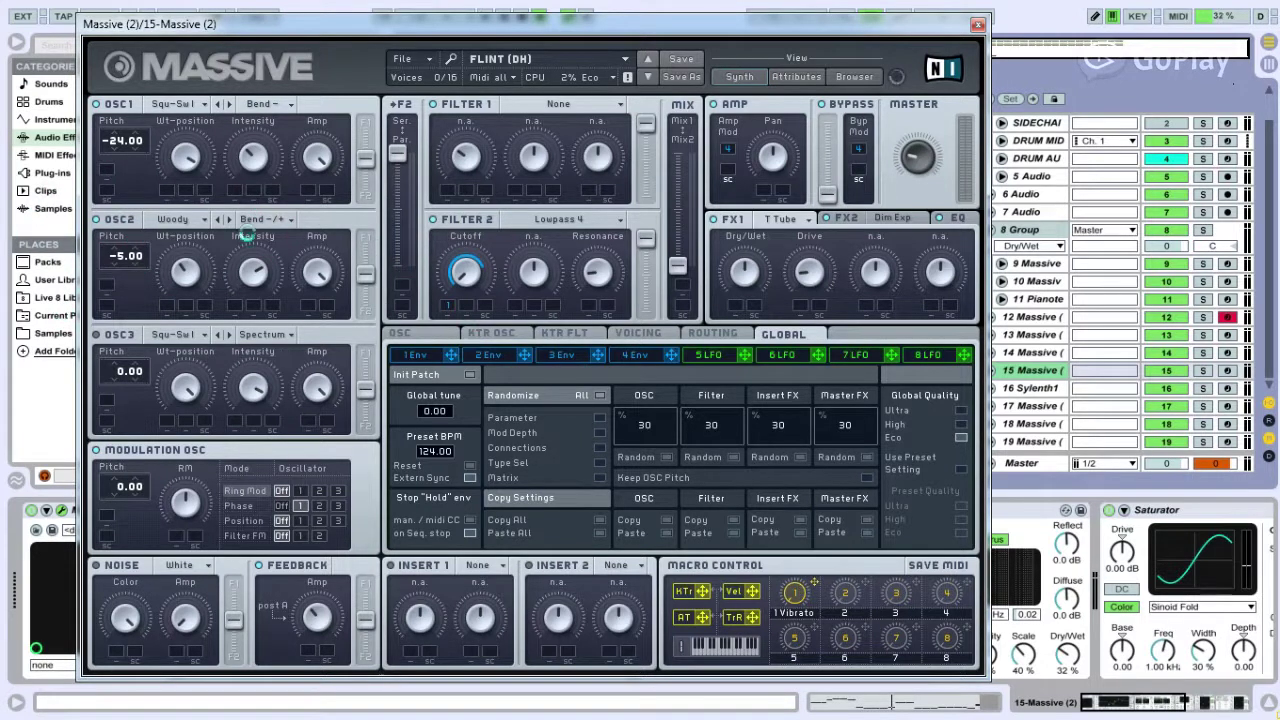
- Keep OSC2 on Woody, set FLINT's modulation oscillator to Phase, and review its Env 1, FX2, EQ, Voicing, OSC pages
{"action": "left_click", "coordinate": [176, 219]}
{"action": "left_click", "coordinate": [176, 216]}
{"action": "left_click", "coordinate": [242, 505]}
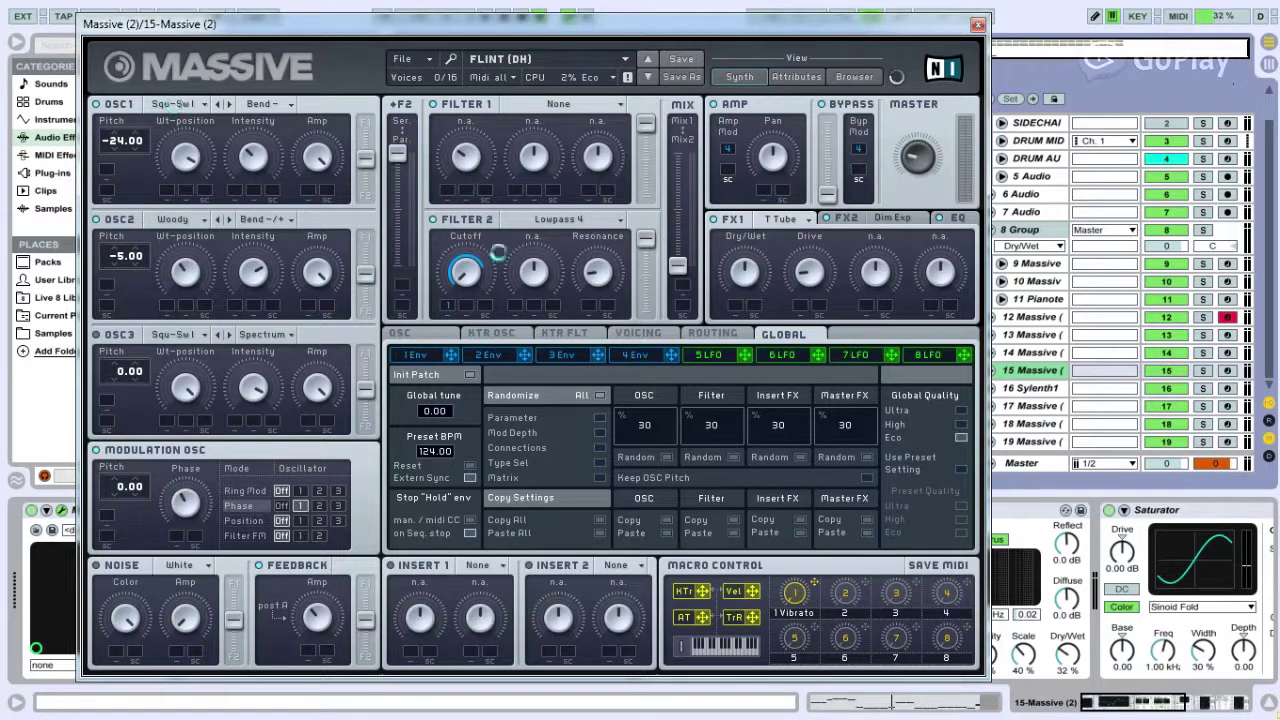
{"action": "left_click", "coordinate": [392, 355]}
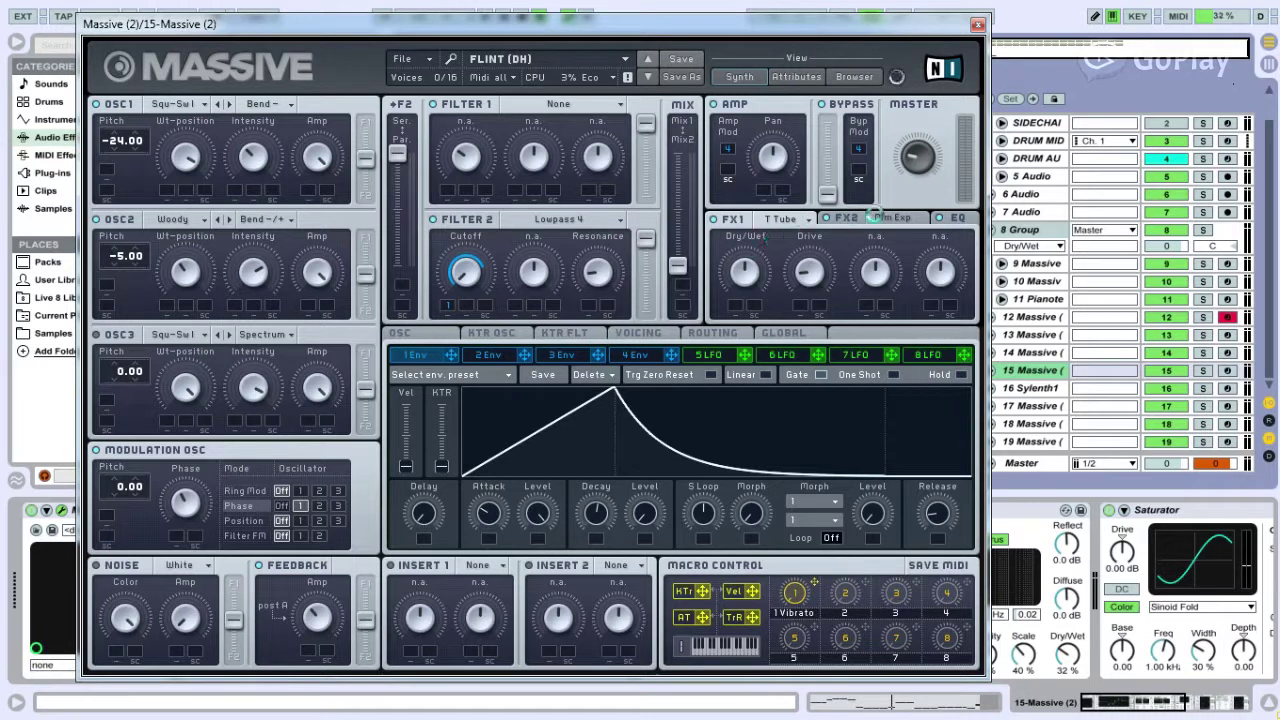
{"action": "left_click", "coordinate": [873, 216]}
{"action": "left_click", "coordinate": [955, 219]}
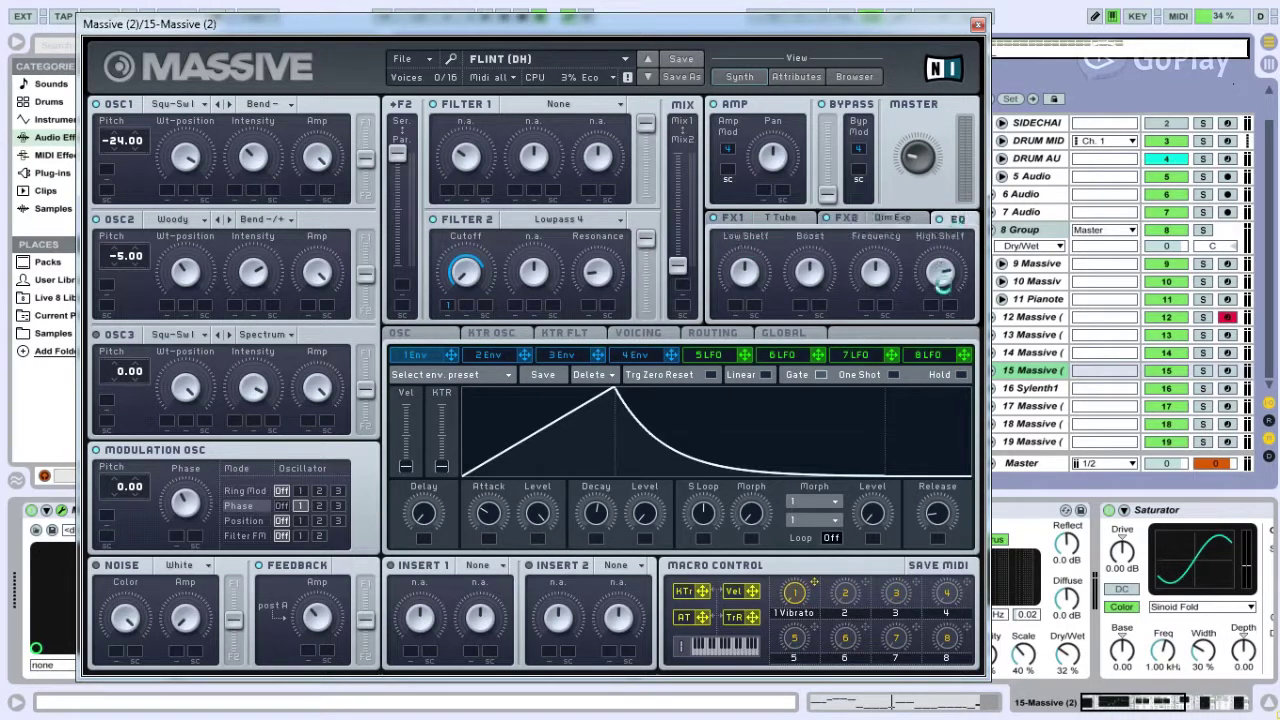
{"action": "left_click", "coordinate": [612, 333]}
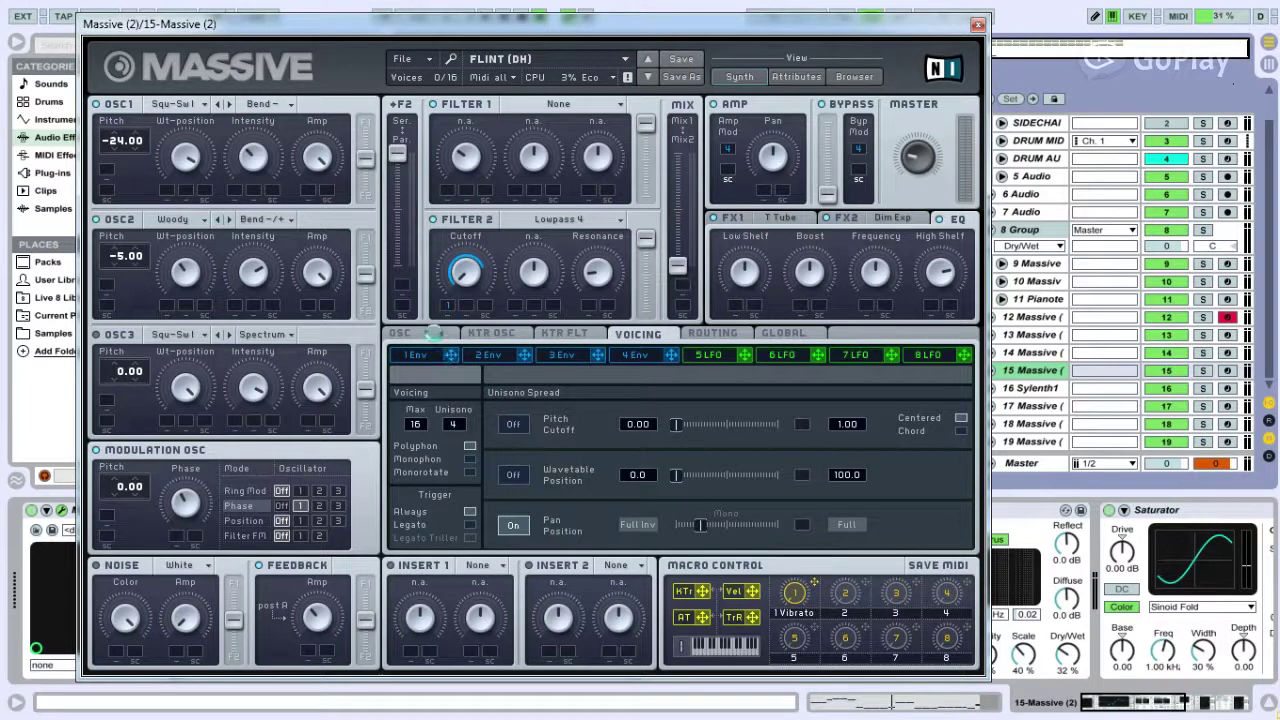
{"action": "left_click", "coordinate": [434, 333]}
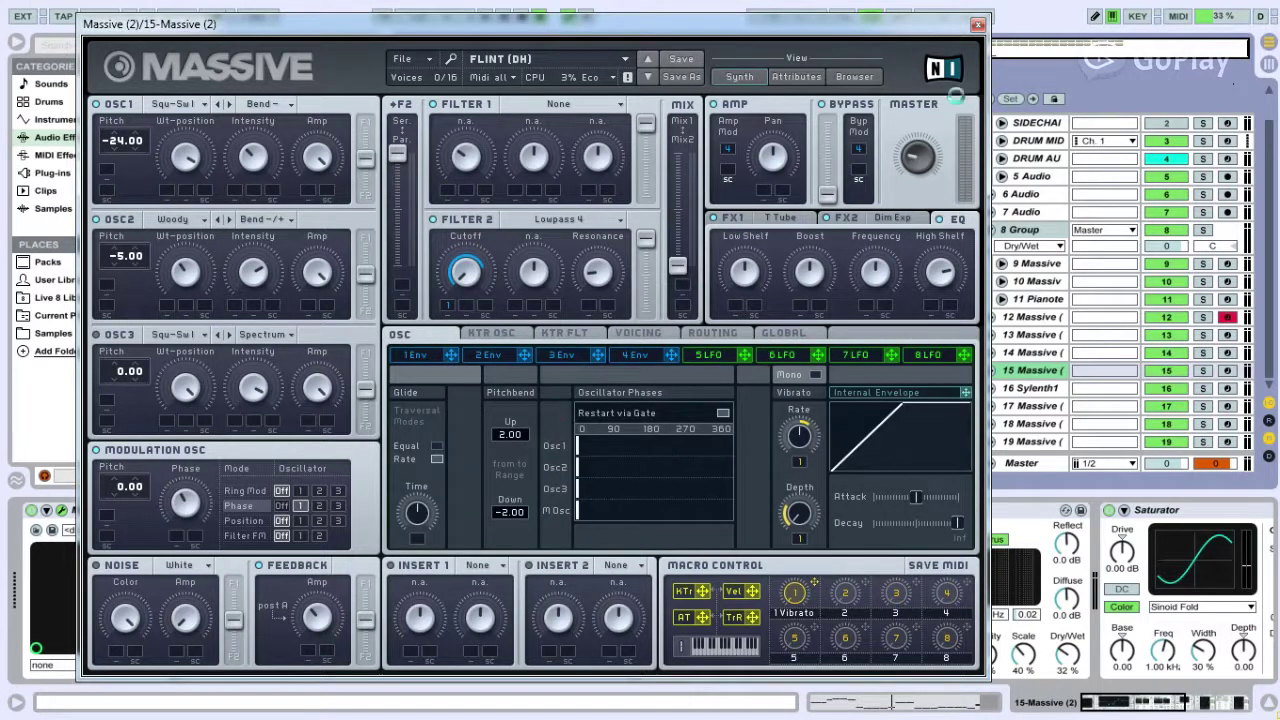
- Close the FLINT (DH) editor and hide the device chain to enlarge the arrangement
{"action": "left_click", "coordinate": [977, 24]}
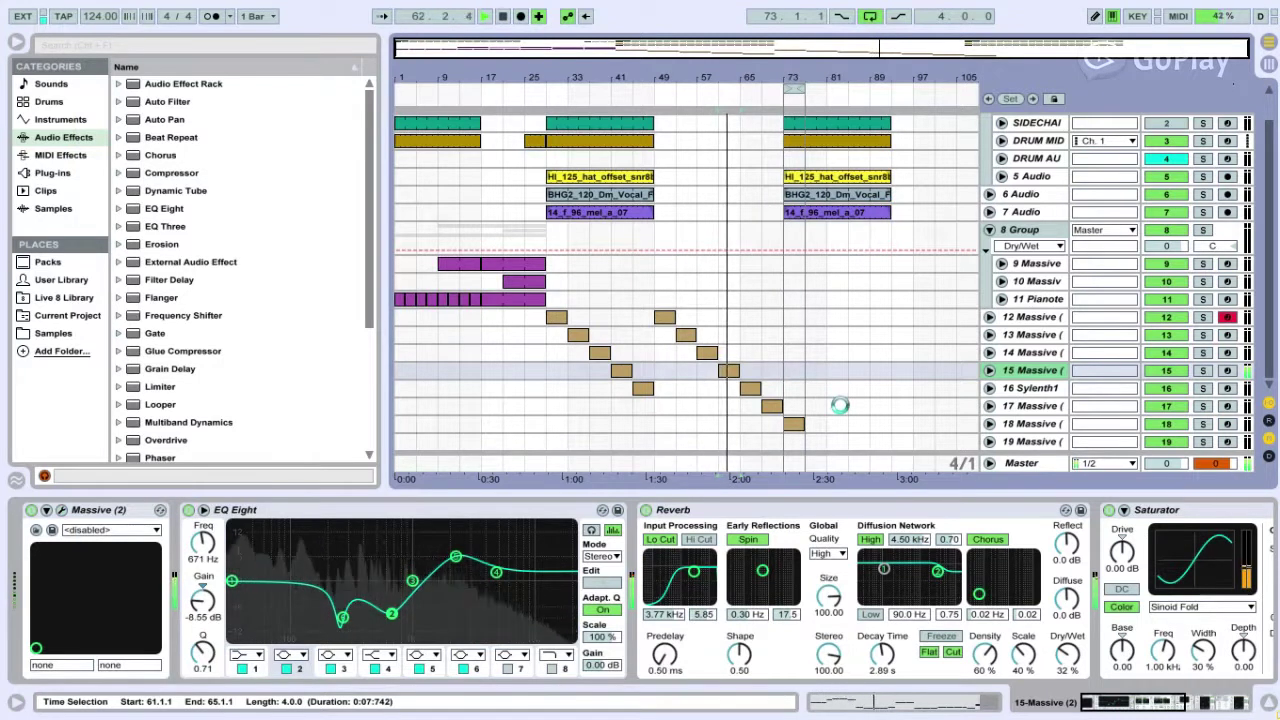
{"action": "left_click_drag", "start_coordinate": [1116, 706], "coordinate": [1185, 705]}
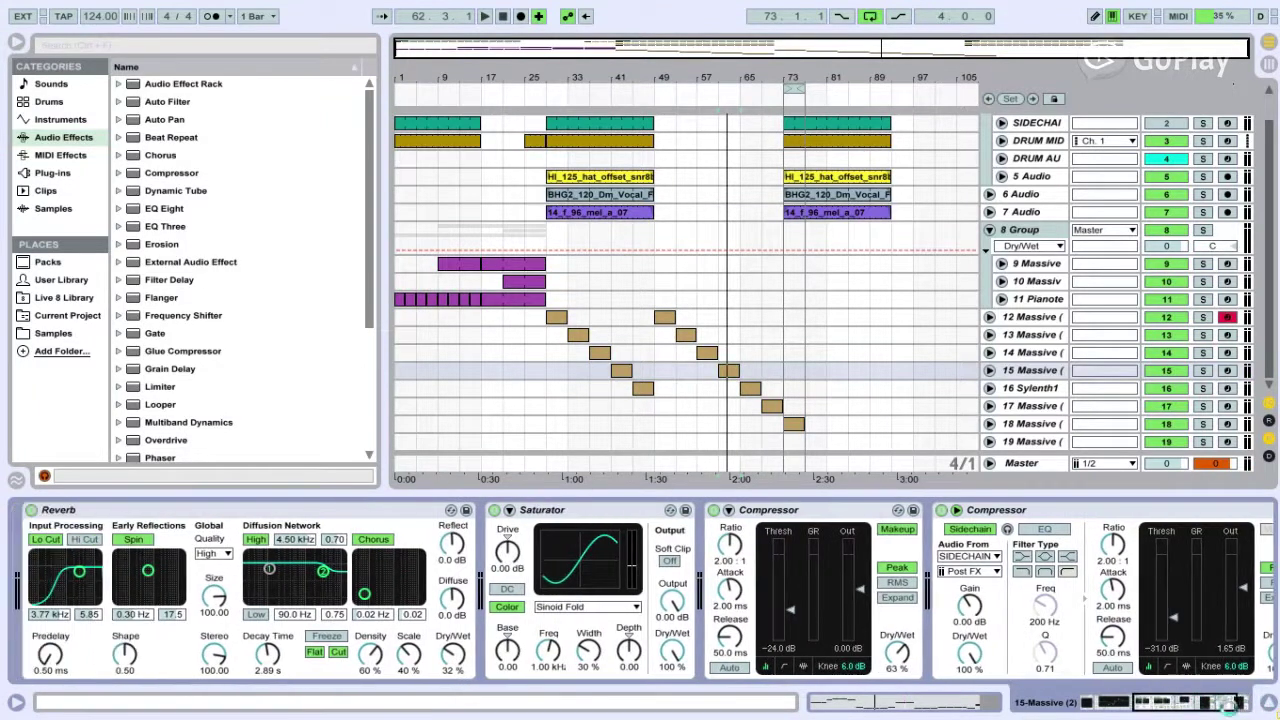
{"action": "left_click", "coordinate": [1268, 702]}
- Solo track 16 Sylenth1 and play its clip at bar 65
{"action": "left_click", "coordinate": [1060, 420]}
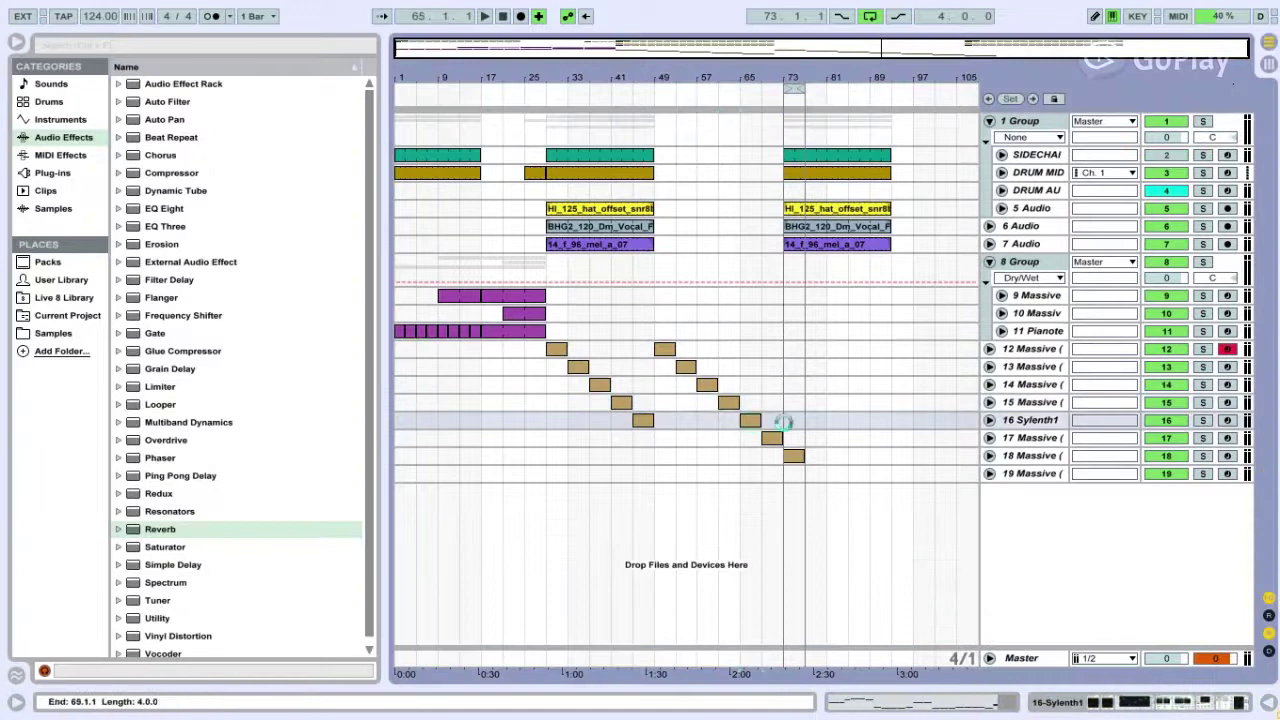
{"action": "left_click", "coordinate": [1203, 420]}
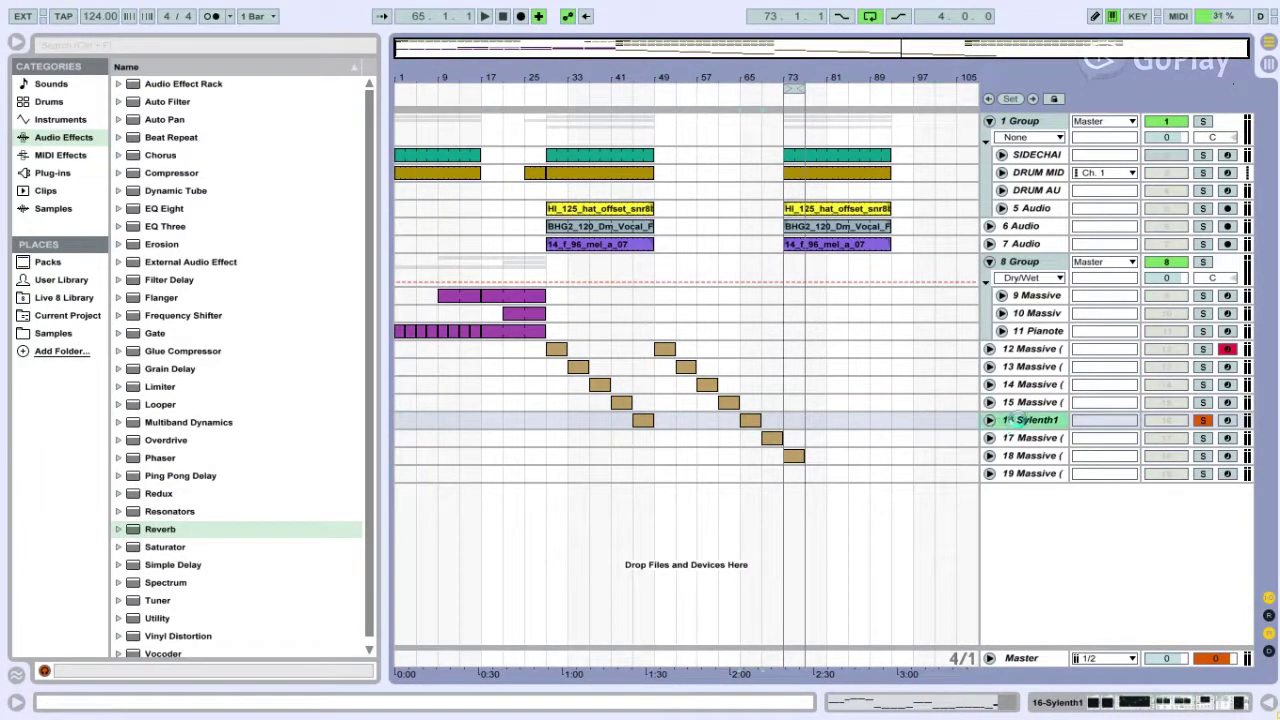
{"action": "left_click", "coordinate": [758, 420]}
{"action": "key", "text": "space"}
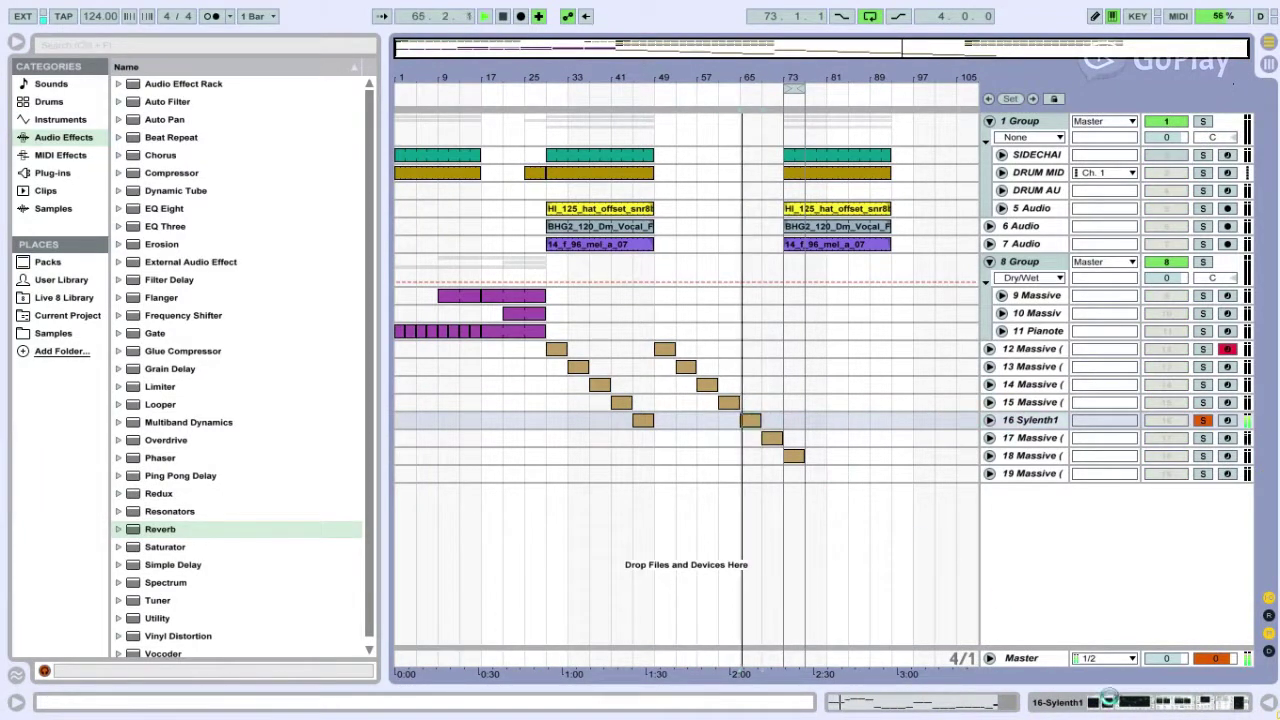
- Show Sylenth1's device chain and open its 001: Init editor window
{"action": "left_click", "coordinate": [1112, 702]}
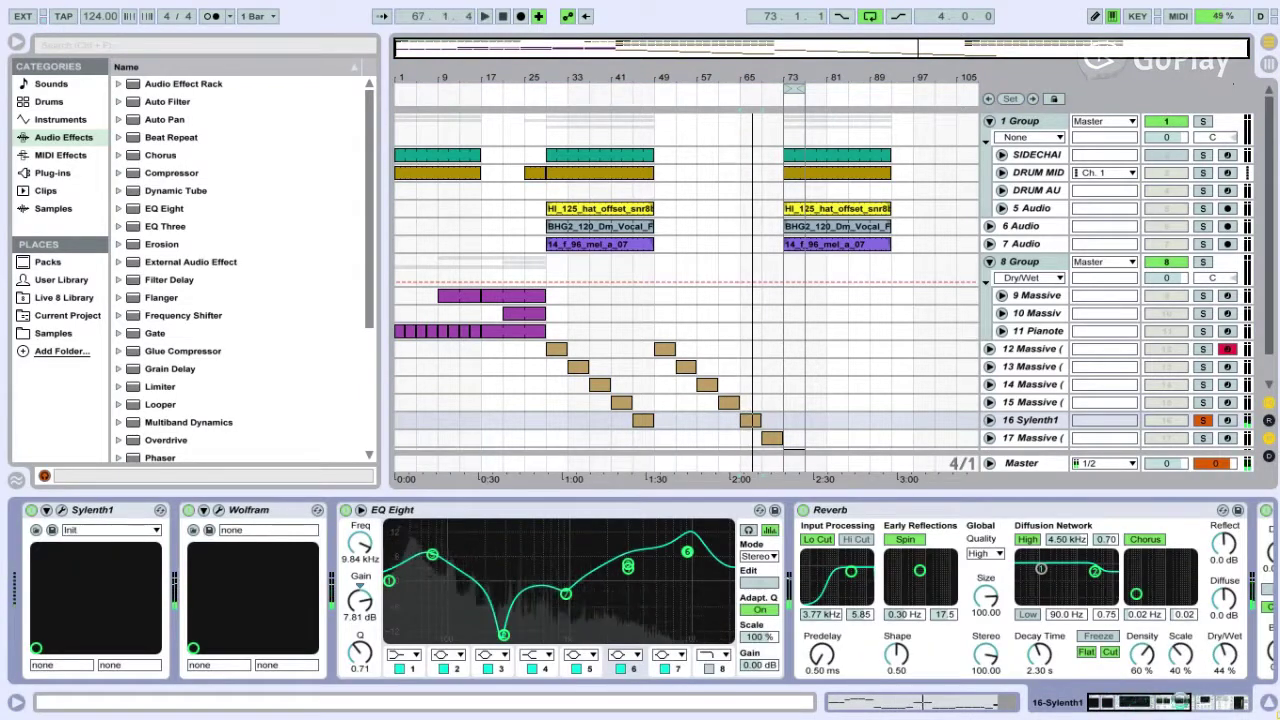
{"action": "mouse_move", "coordinate": [1140, 702]}
{"action": "left_mouse_down"}
{"action": "mouse_move", "coordinate": [1068, 702]}
{"action": "mouse_move", "coordinate": [1140, 702]}
{"action": "left_mouse_up"}
{"action": "left_click", "coordinate": [58, 511]}
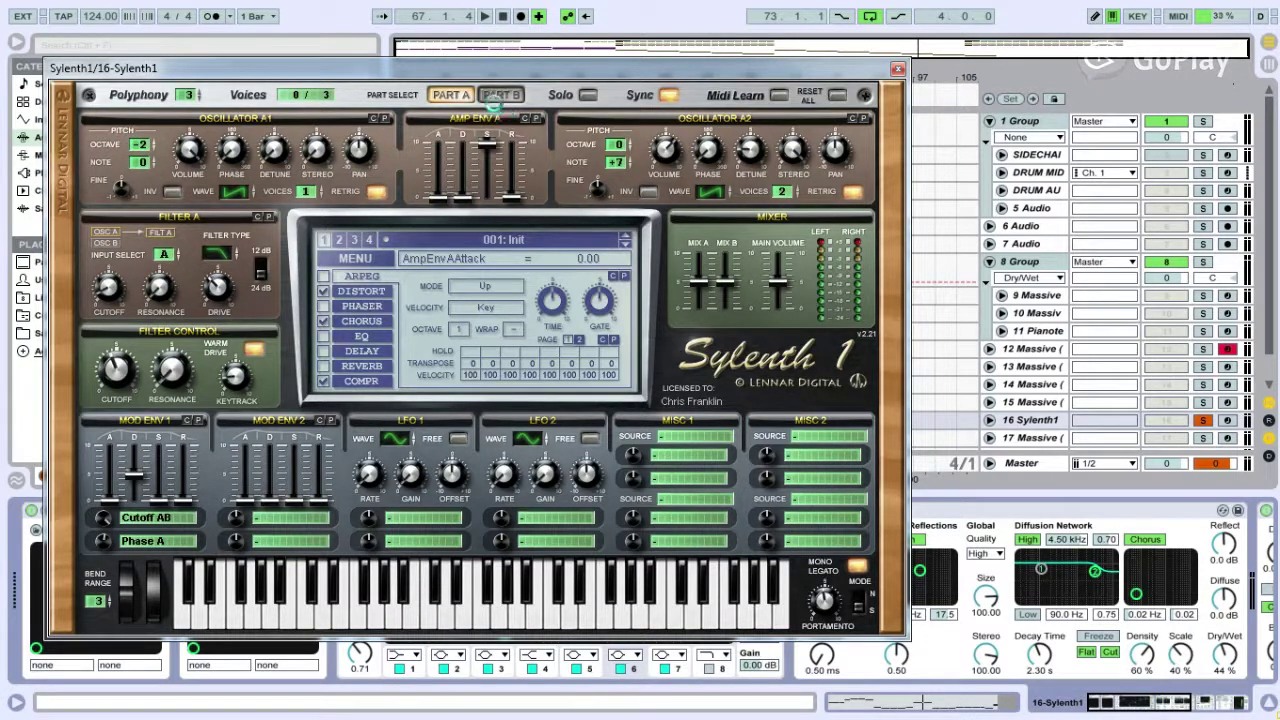
- On Part A, adjust Filter A cutoff, raise drive, set a 24 dB slope, and tweak key tracking
{"action": "left_click", "coordinate": [492, 99]}
{"action": "left_click", "coordinate": [451, 95]}
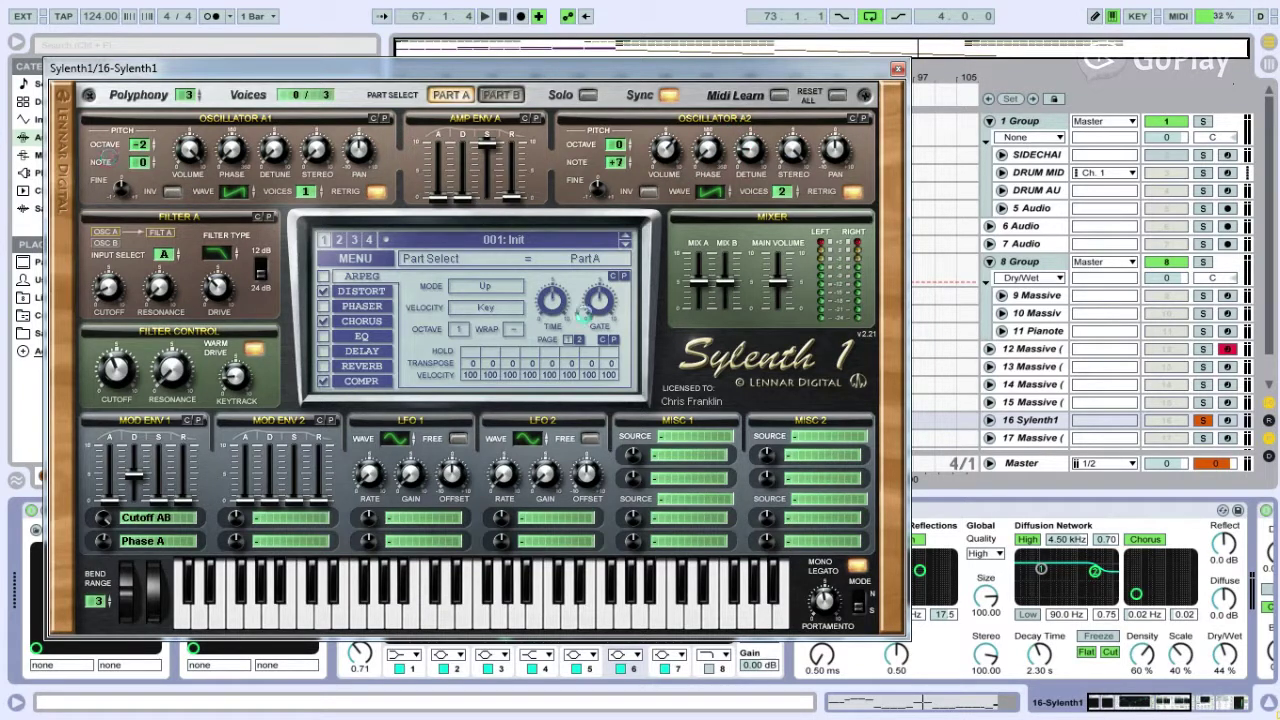
{"action": "left_click_drag", "start_coordinate": [108, 287], "coordinate": [107, 280]}
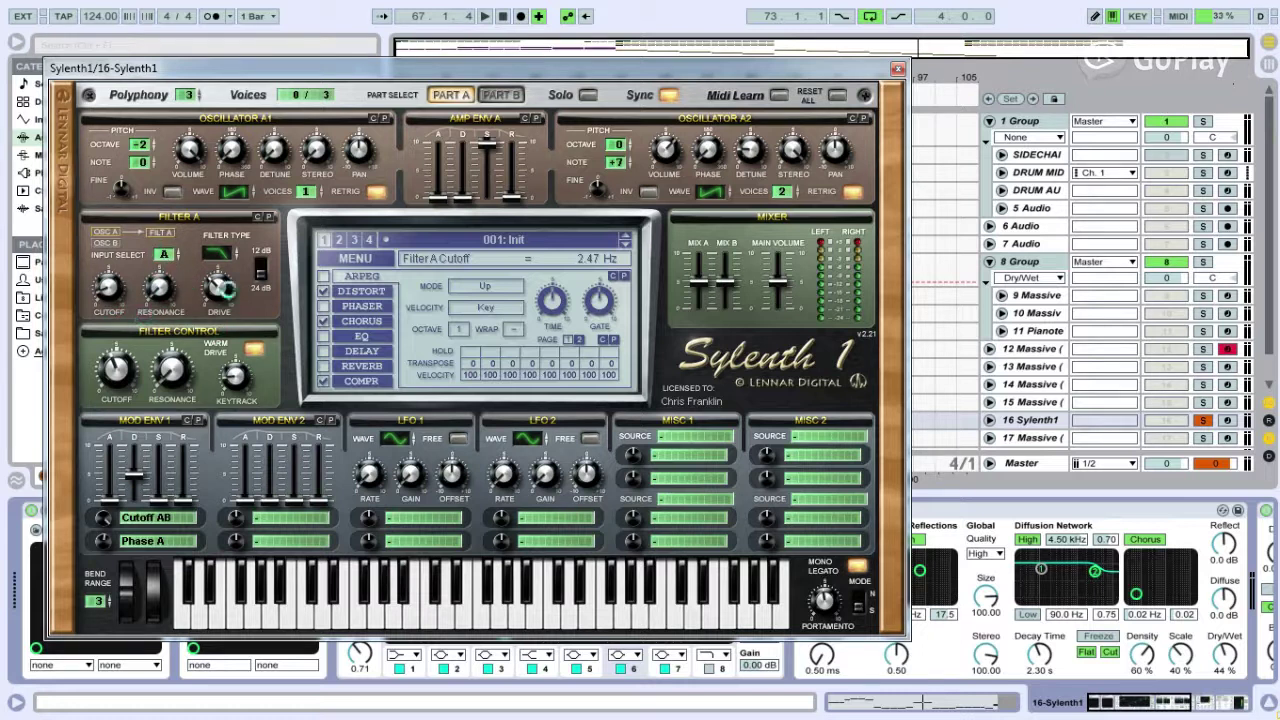
{"action": "left_click_drag", "start_coordinate": [224, 289], "coordinate": [217, 287]}
{"action": "left_click", "coordinate": [258, 273]}
{"action": "left_click", "coordinate": [236, 377]}
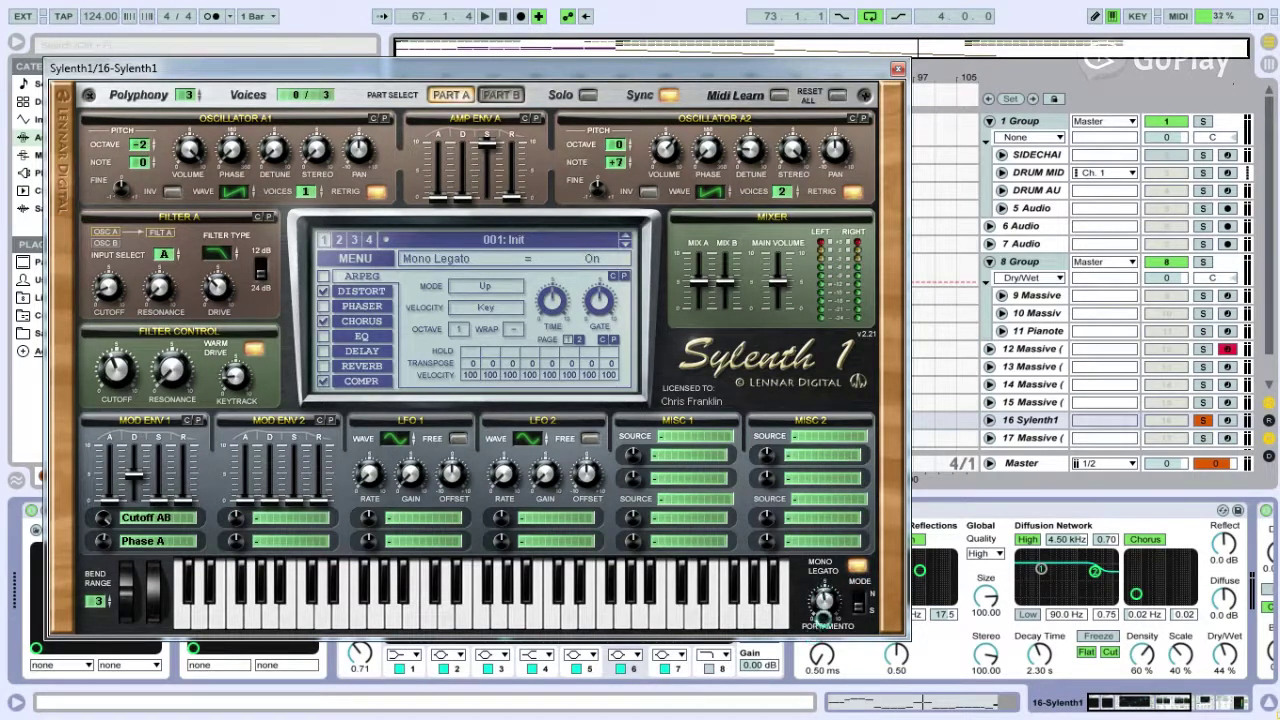
- Set portamento mode to Slide, review Distortion, Chorus and Compressor effects, then close Sylenth1
{"action": "left_click", "coordinate": [860, 612]}
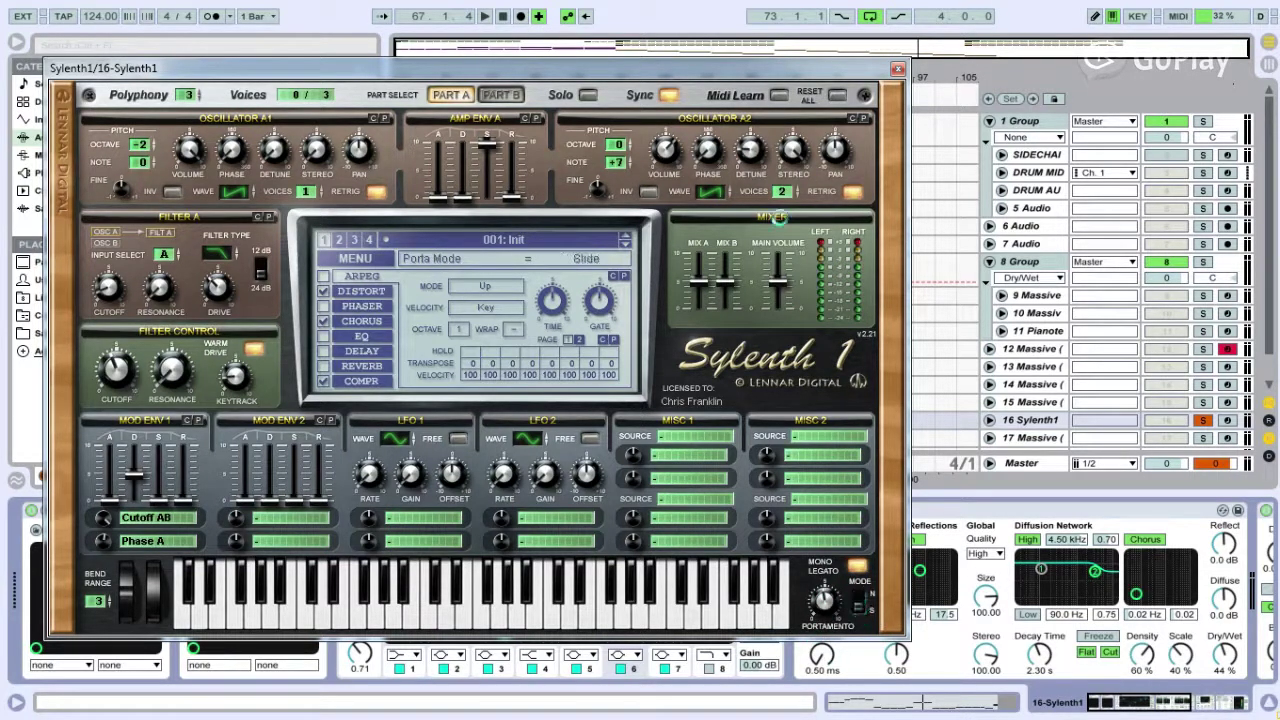
{"action": "left_click", "coordinate": [362, 291]}
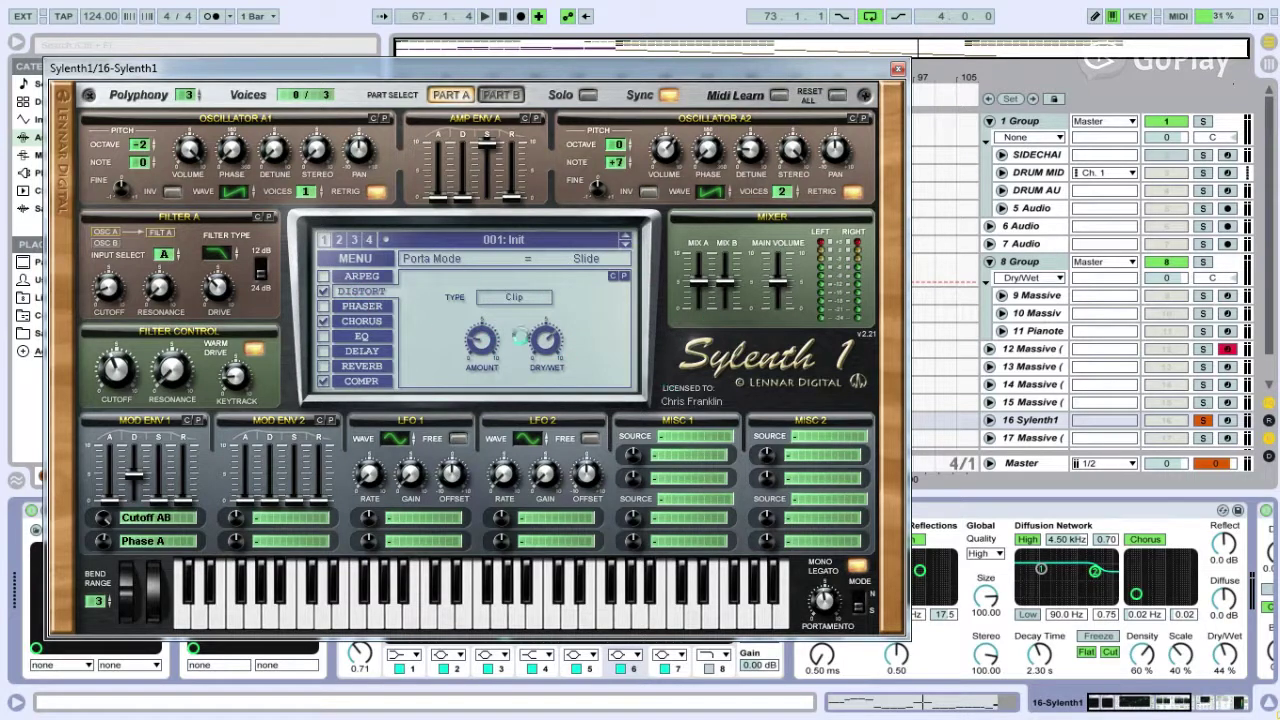
{"action": "left_click", "coordinate": [349, 320]}
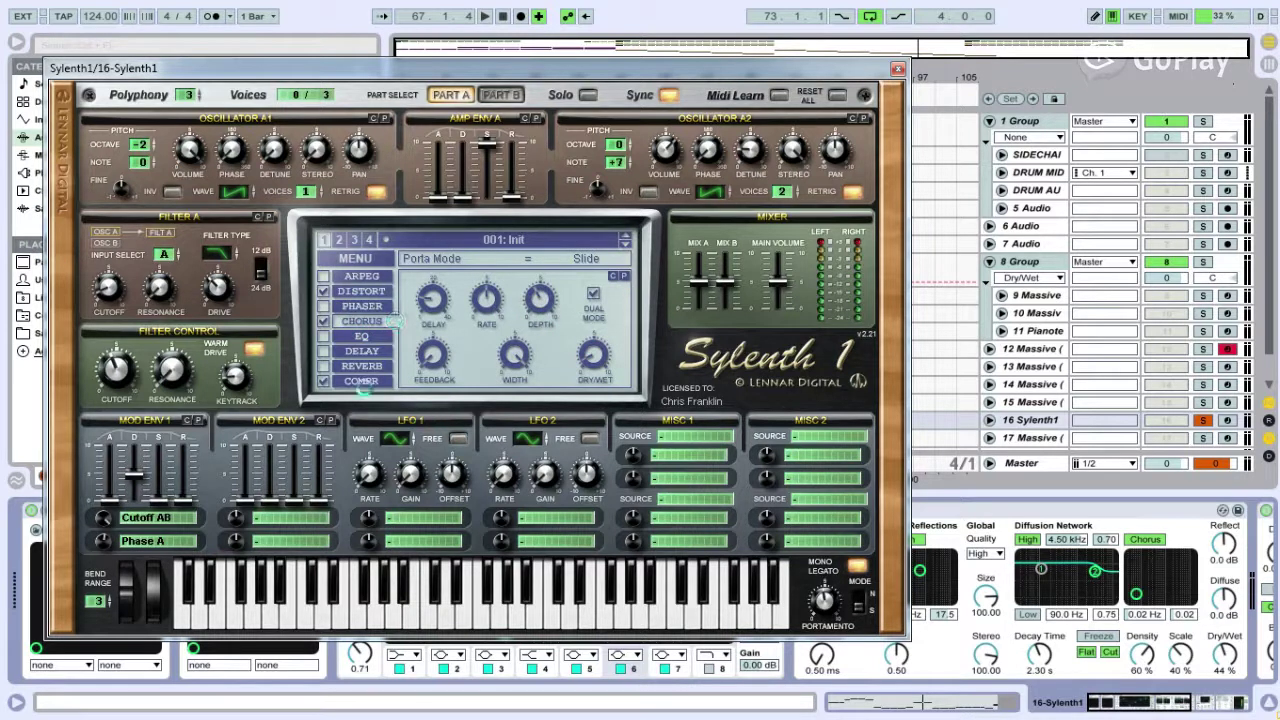
{"action": "left_click", "coordinate": [362, 381]}
{"action": "left_click", "coordinate": [897, 71]}
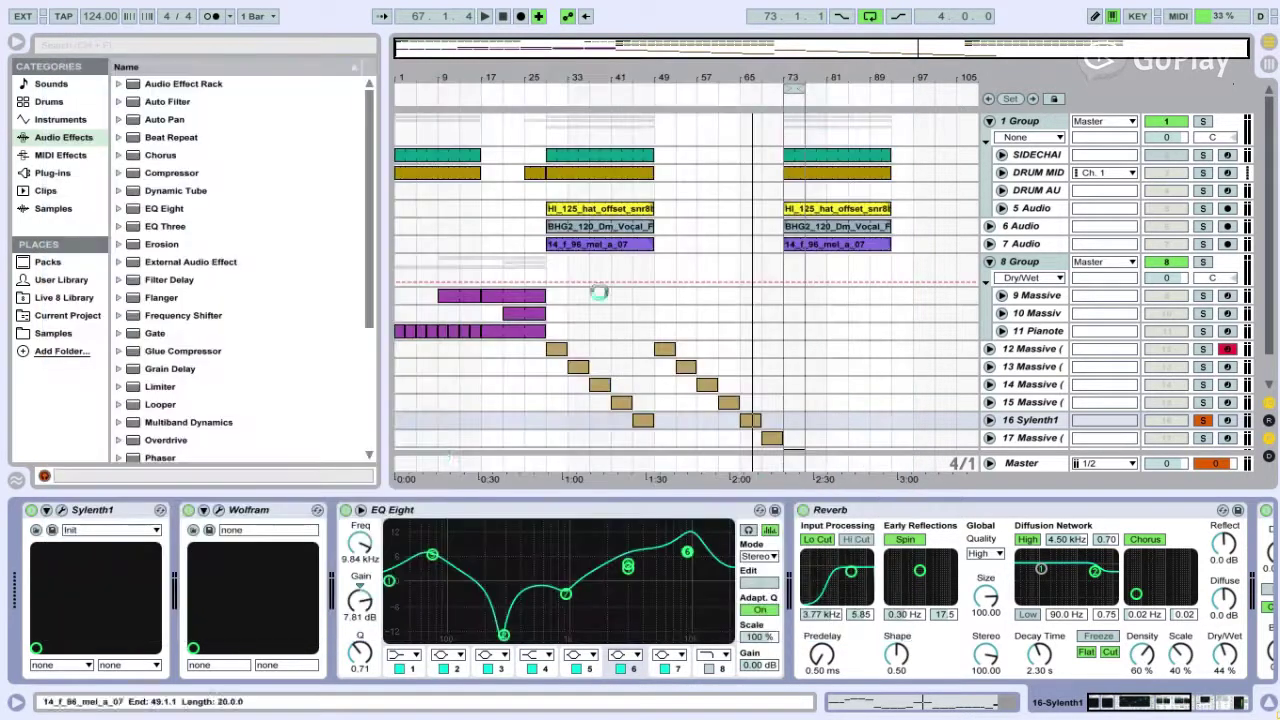
{"action": "left_click", "coordinate": [218, 510]}
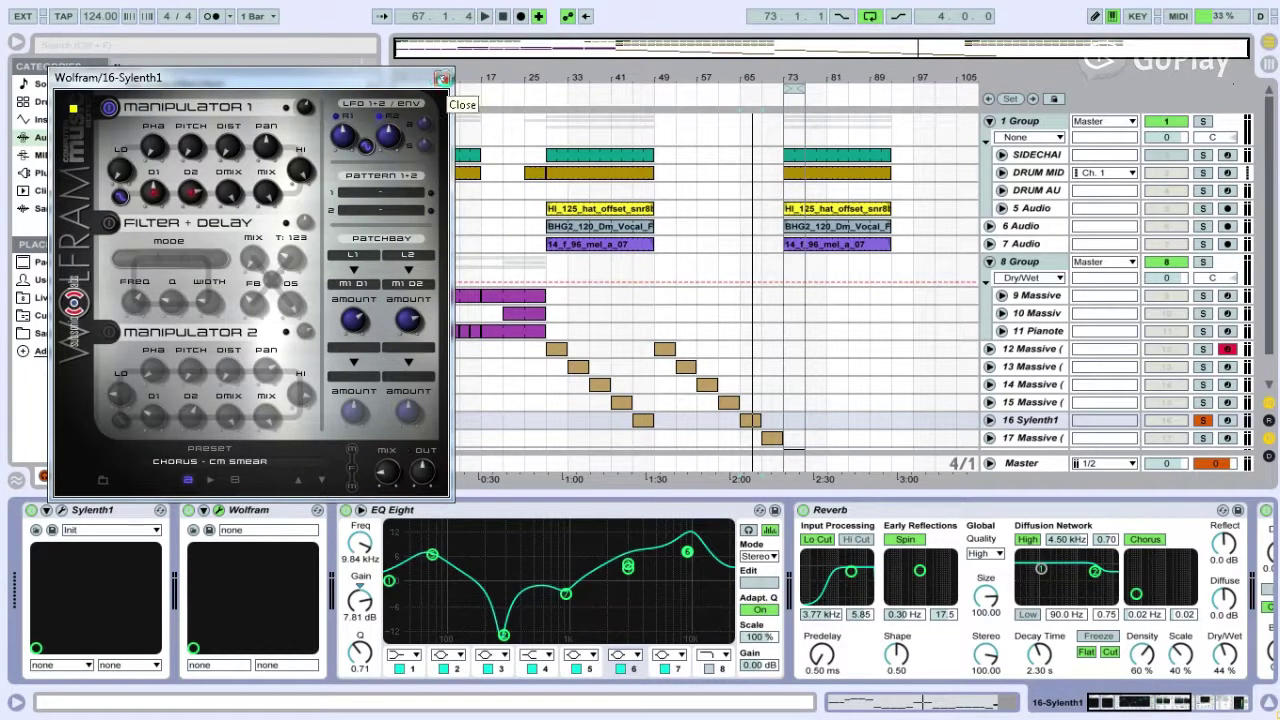
{"action": "left_click", "coordinate": [441, 78]}
{"action": "left_click", "coordinate": [218, 510]}
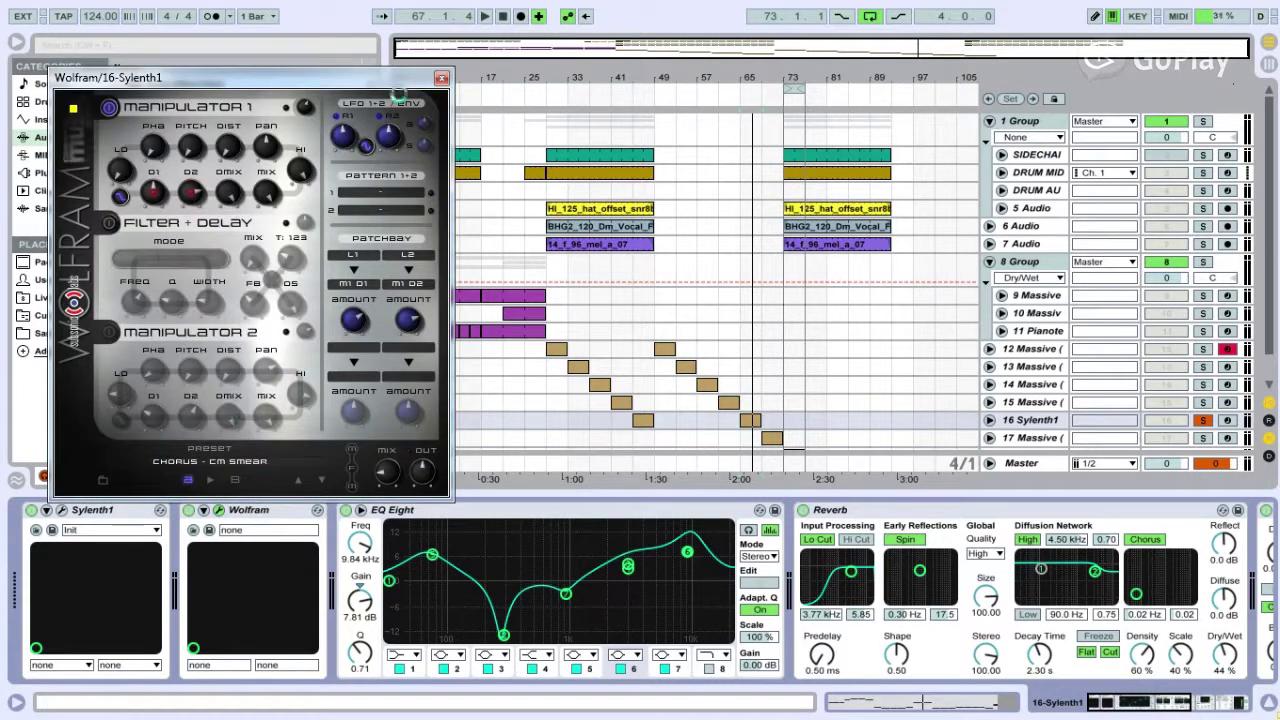
{"action": "left_click", "coordinate": [441, 78]}
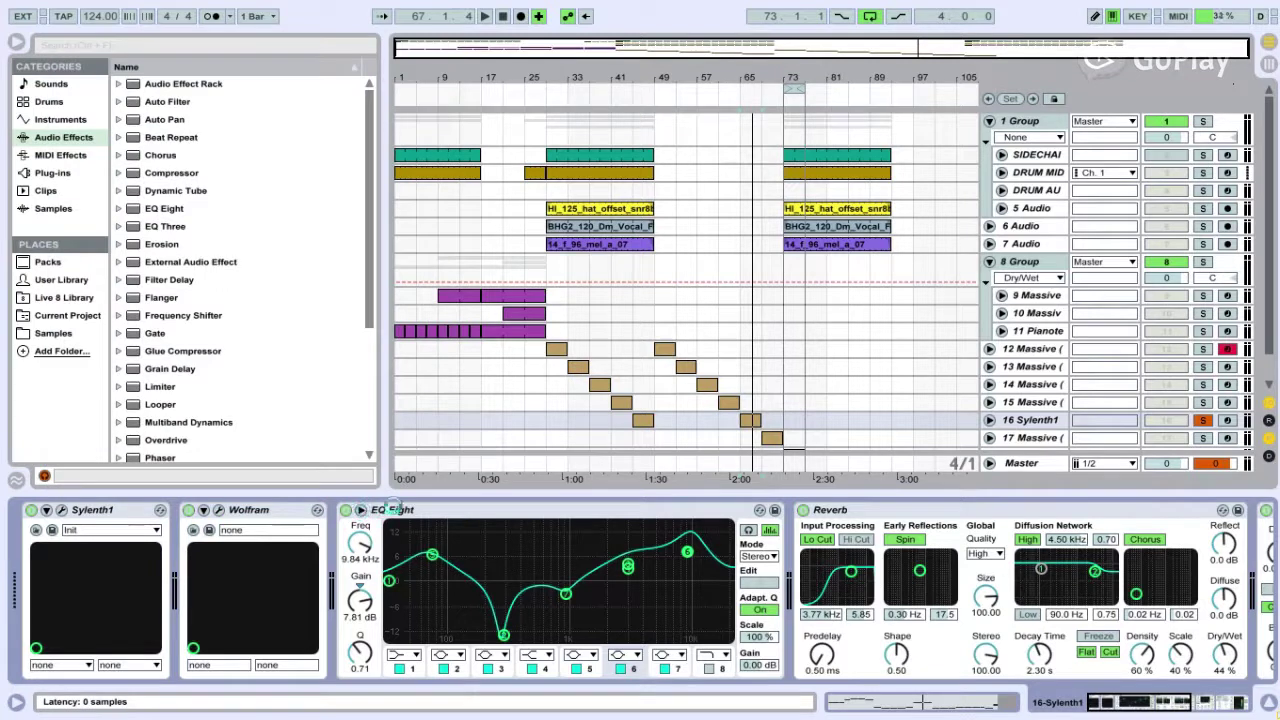
{"action": "left_click", "coordinate": [395, 508]}
{"action": "left_click", "coordinate": [224, 508]}
{"action": "left_click", "coordinate": [217, 510]}
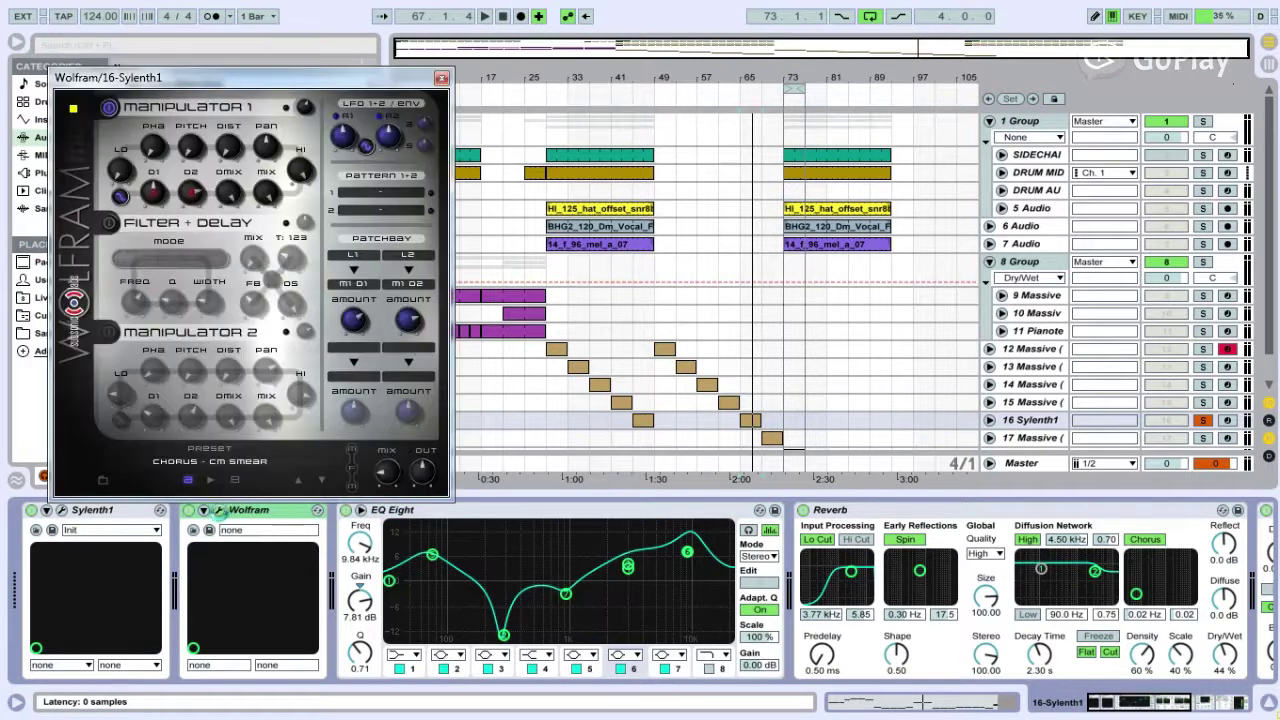
{"action": "left_click", "coordinate": [441, 78]}
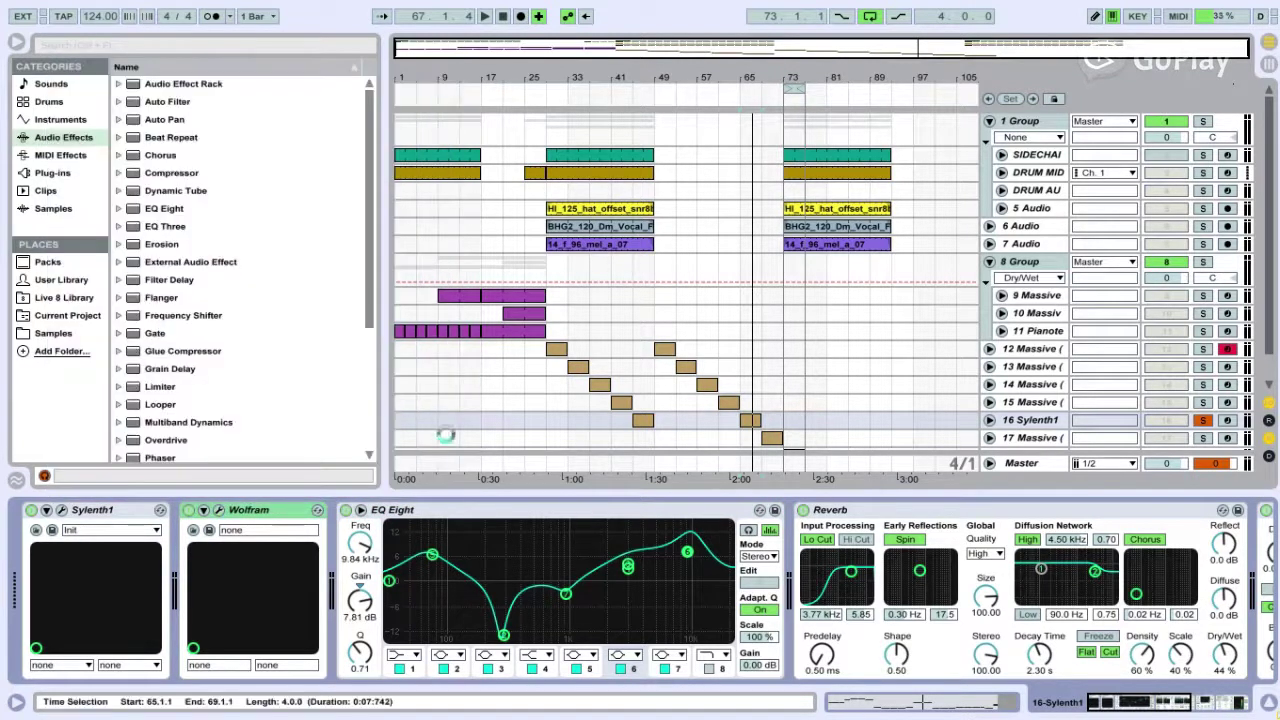
{"action": "left_click", "coordinate": [439, 502]}
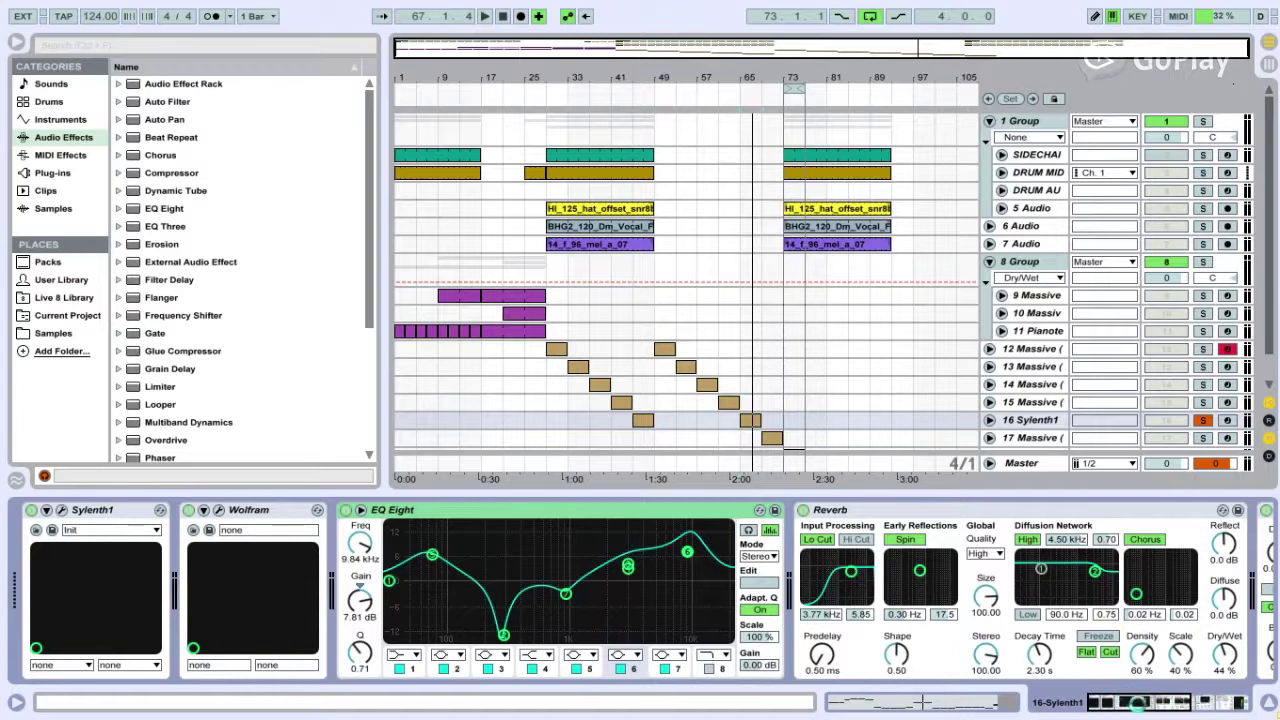
- Scroll track 16's device chain to show Reverb, Saturator and the sidechained Compressor
{"action": "left_click_drag", "start_coordinate": [1136, 704], "coordinate": [1162, 704]}
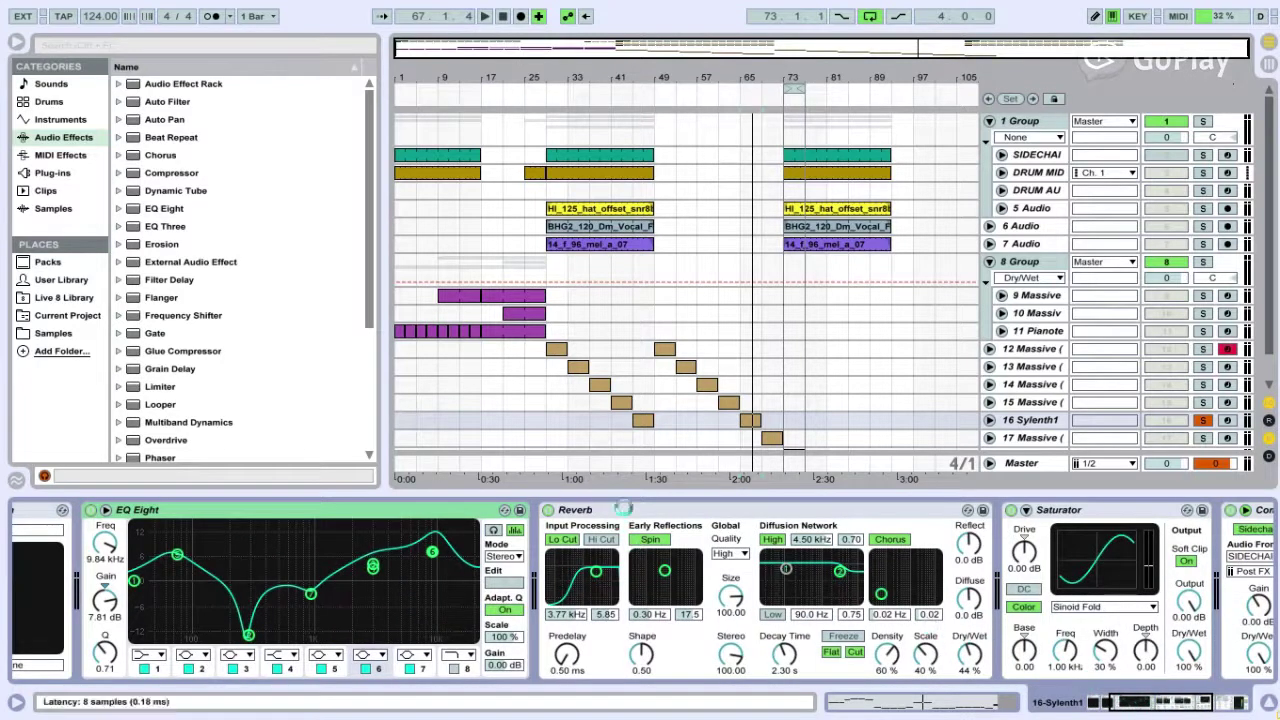
{"action": "left_click", "coordinate": [886, 642]}
{"action": "left_click_drag", "start_coordinate": [1133, 702], "coordinate": [1153, 702]}
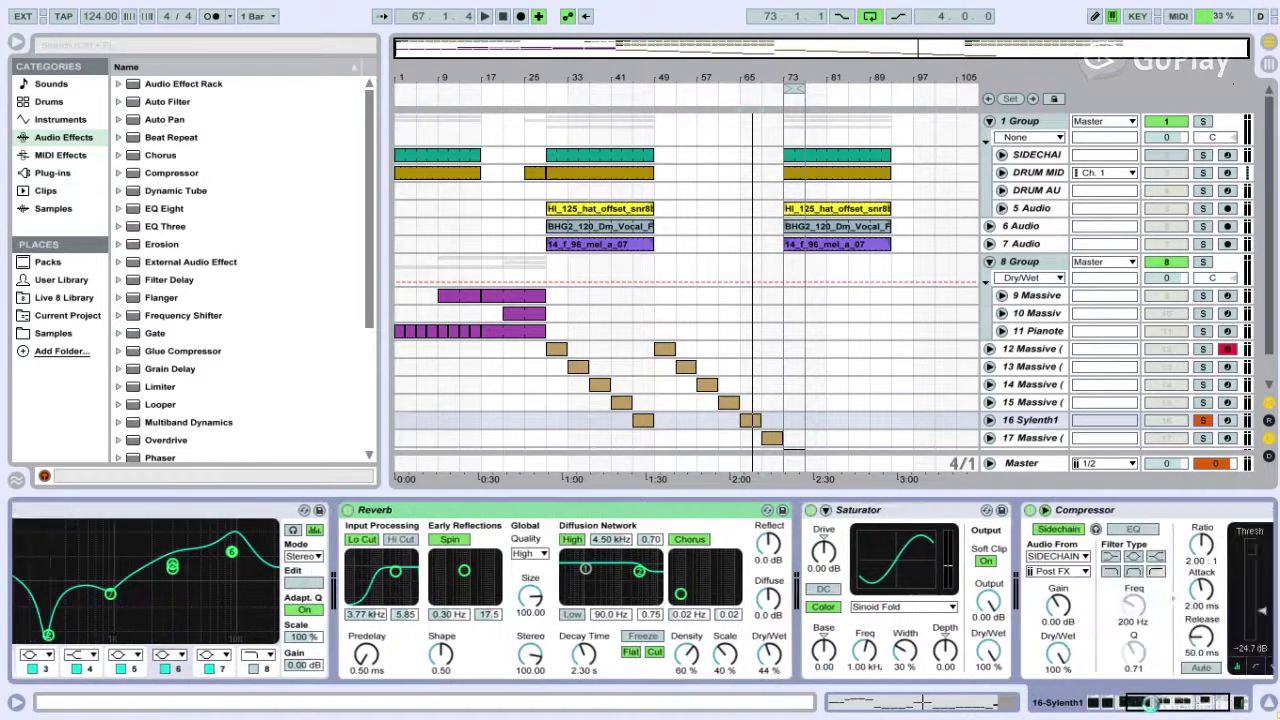
{"action": "left_click", "coordinate": [887, 512]}
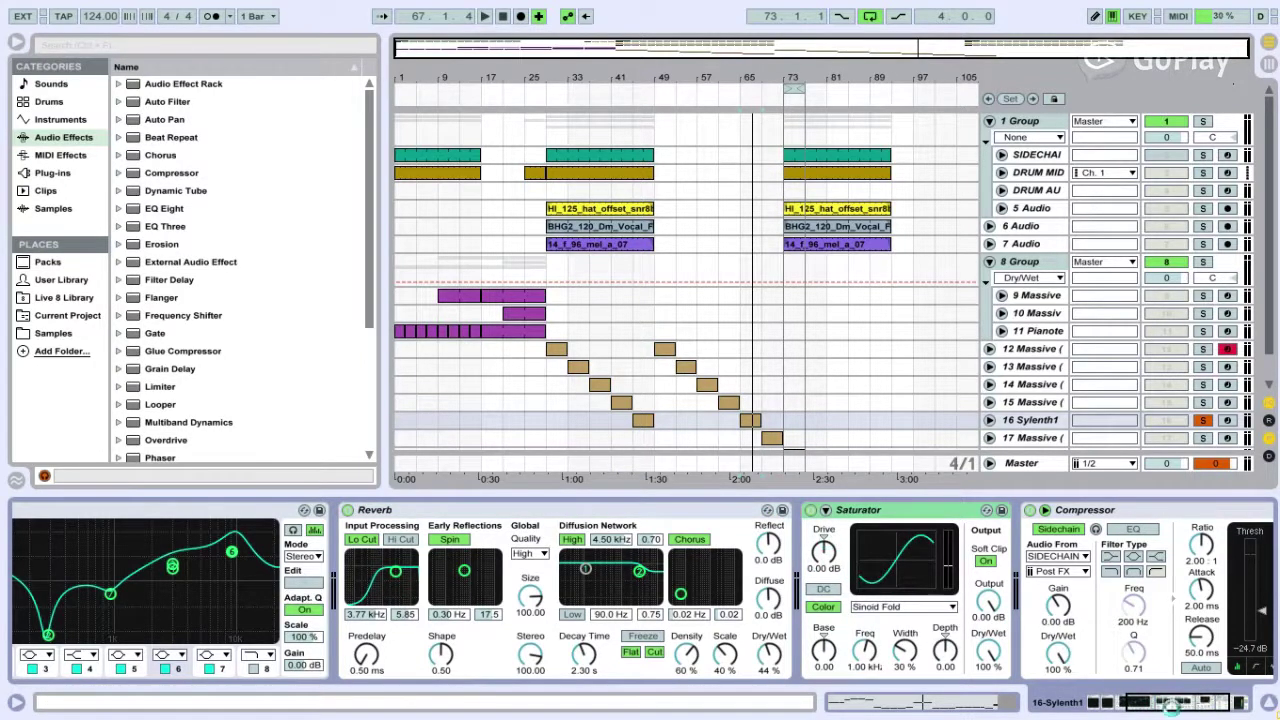
{"action": "left_click_drag", "start_coordinate": [1172, 708], "coordinate": [1200, 706]}
- Play the Sylenth1 clip from bar 65 and place the insert point at bar 69
{"action": "left_click", "coordinate": [750, 421]}
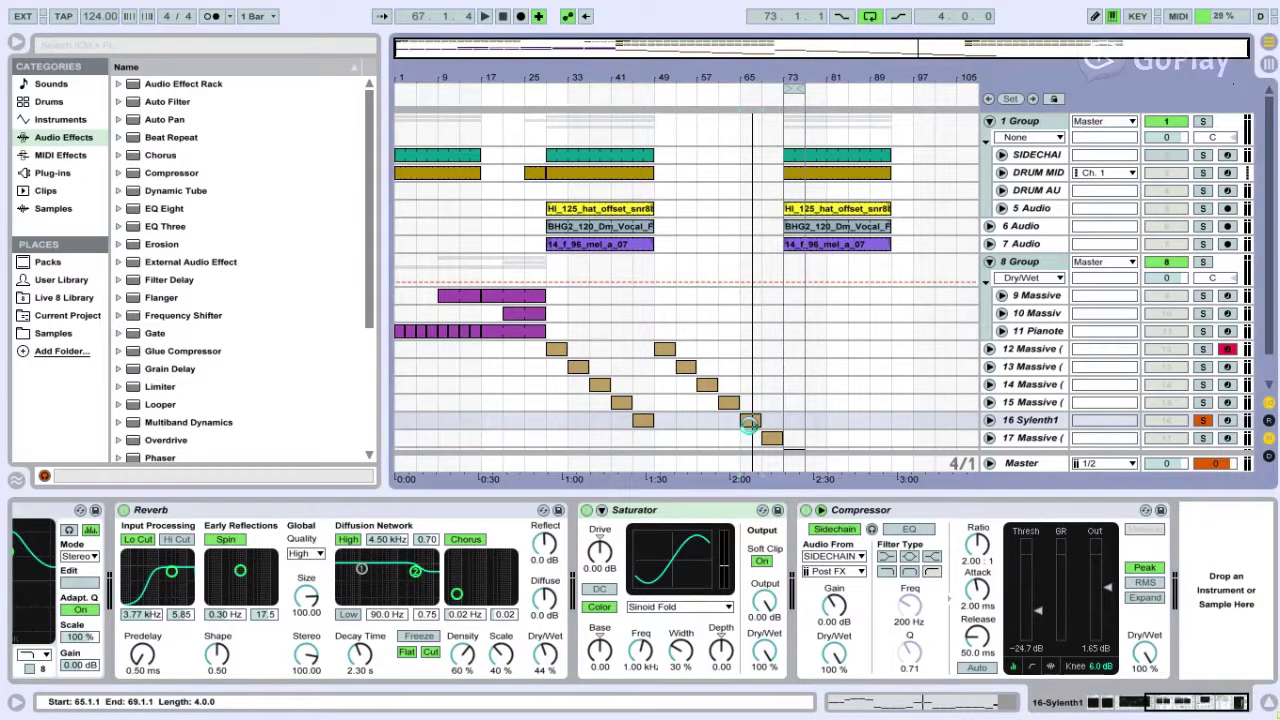
{"action": "key", "text": "space"}
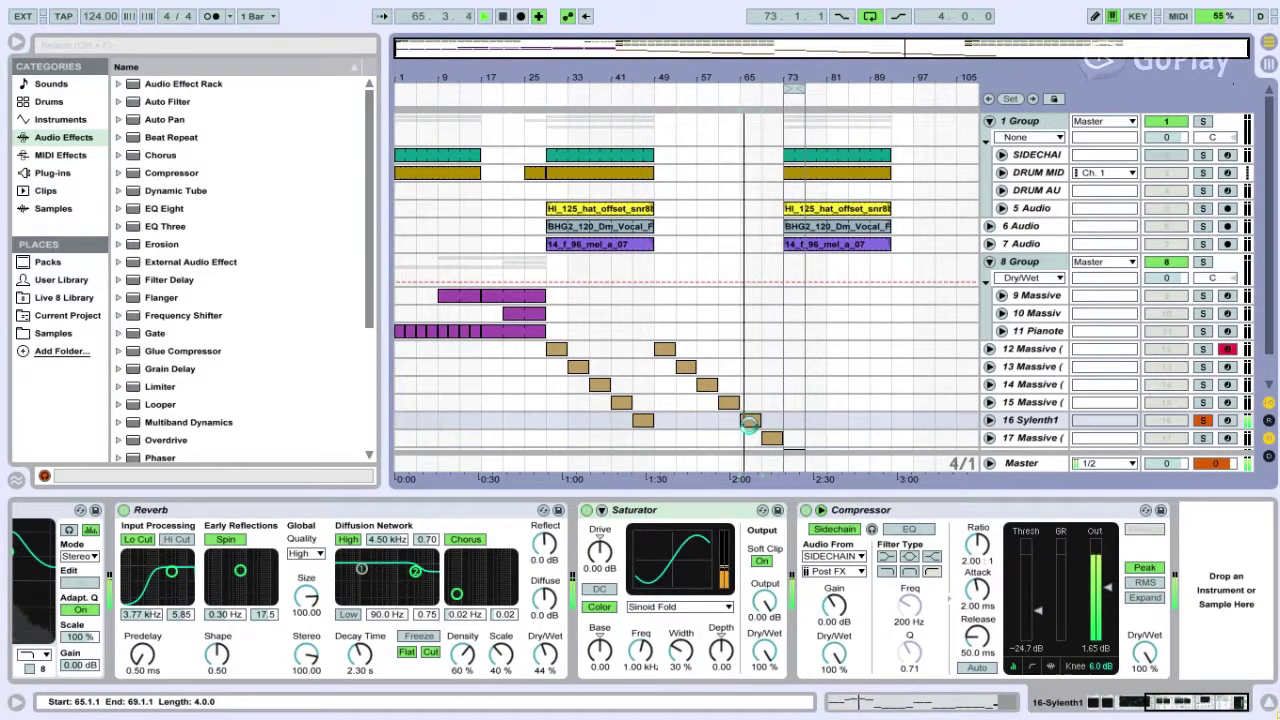
{"action": "scroll", "coordinate": [750, 421], "scroll_direction": "down", "scroll_amount": 2}
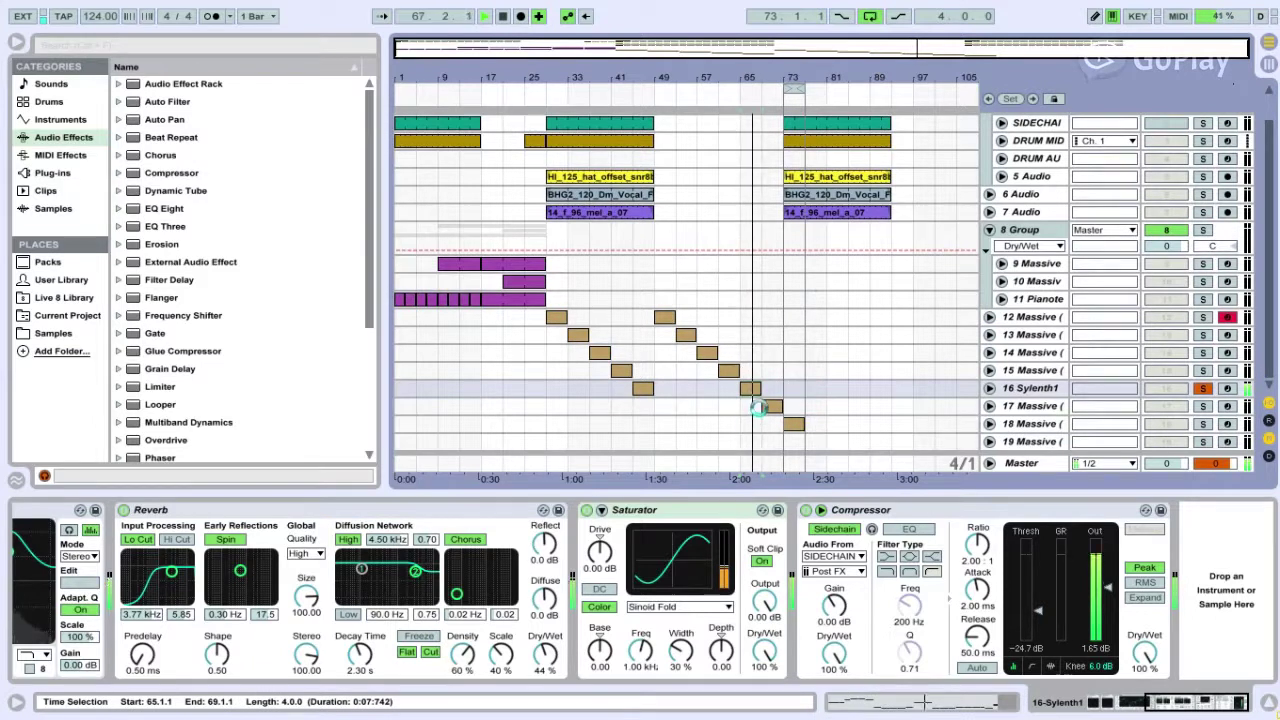
{"action": "left_click", "coordinate": [765, 406]}
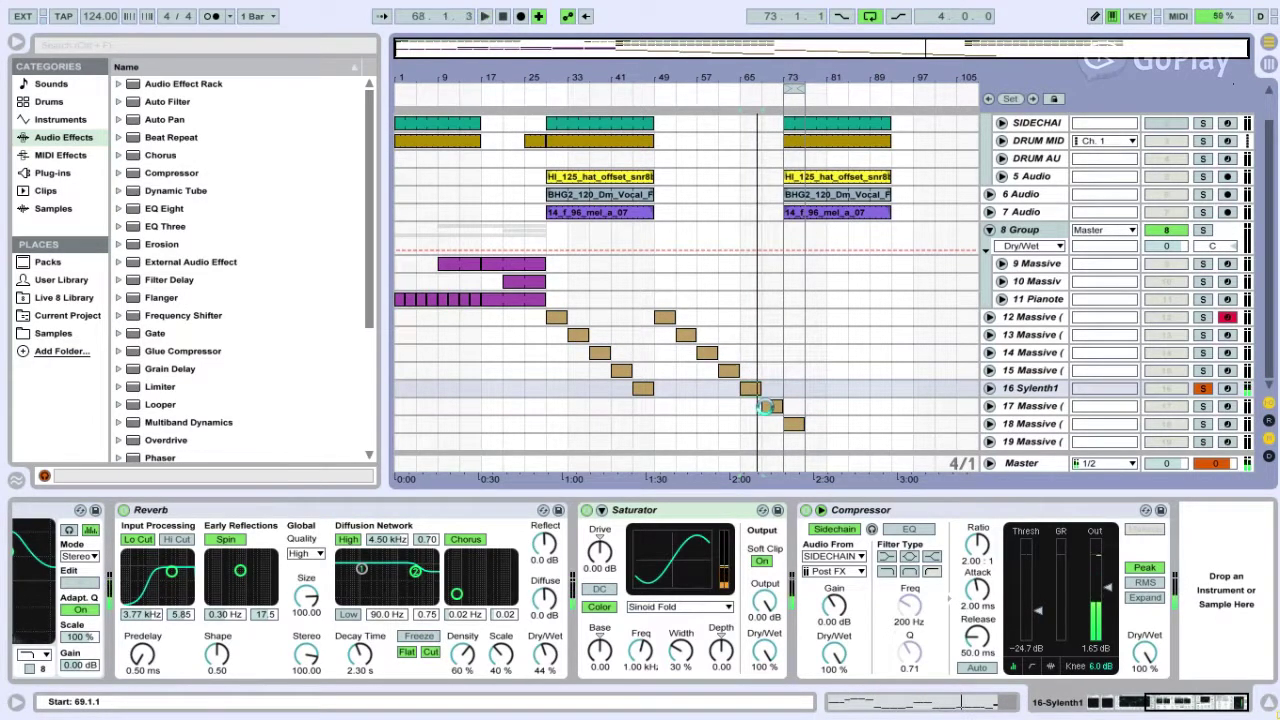
- Stop playback, then play track 17's Massive clip, soloing it briefly and unsoloing
{"action": "key", "text": "space"}
{"action": "left_click", "coordinate": [1200, 405]}
{"action": "key", "text": "space"}
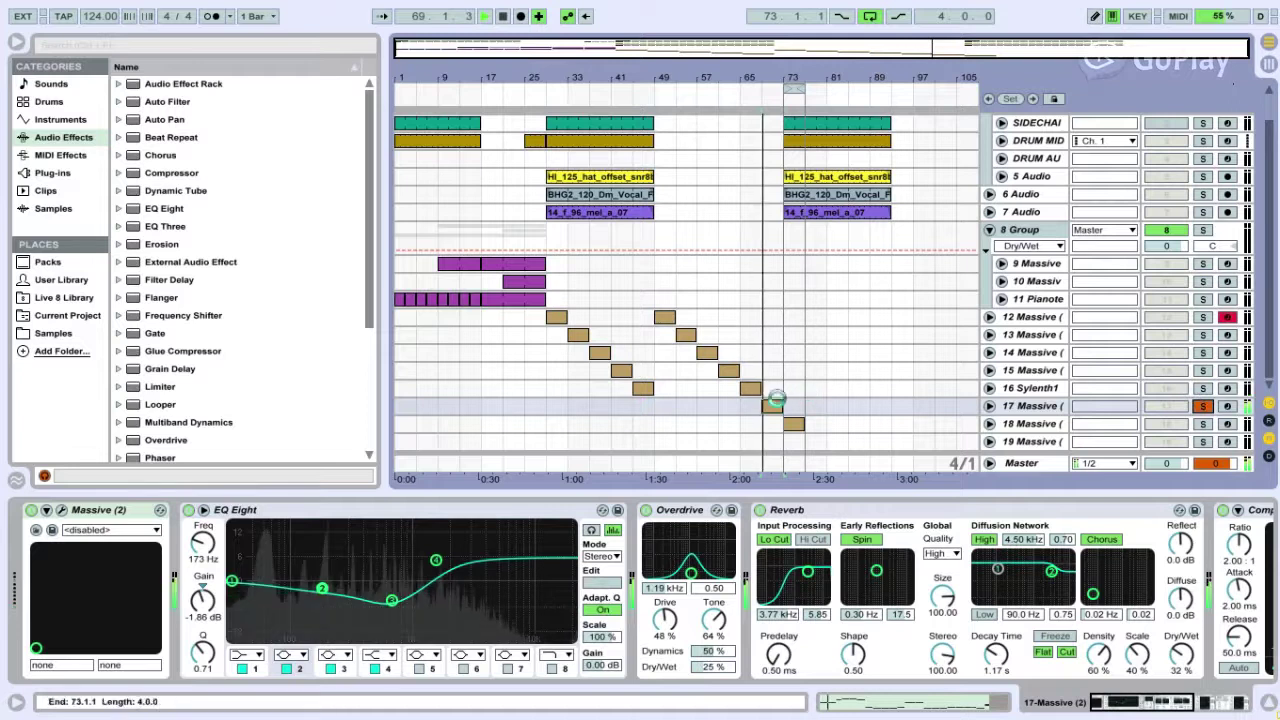
{"action": "left_click", "coordinate": [771, 404]}
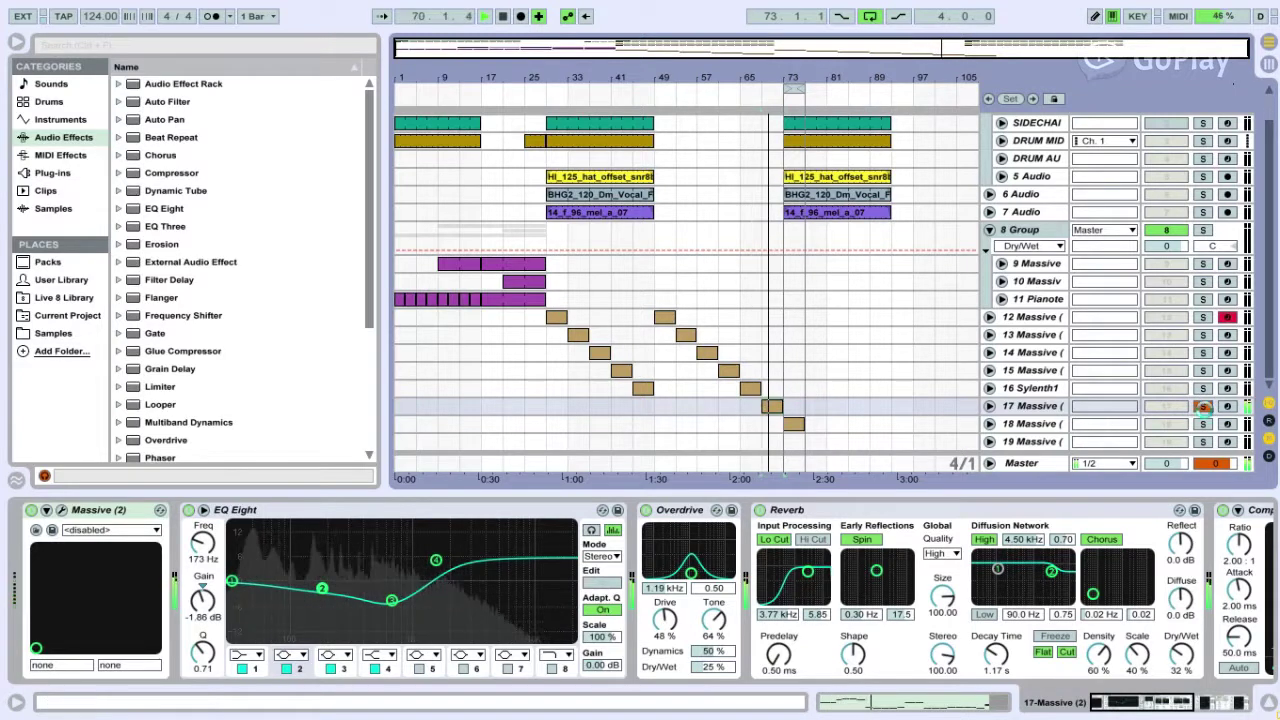
{"action": "left_click", "coordinate": [1203, 406]}
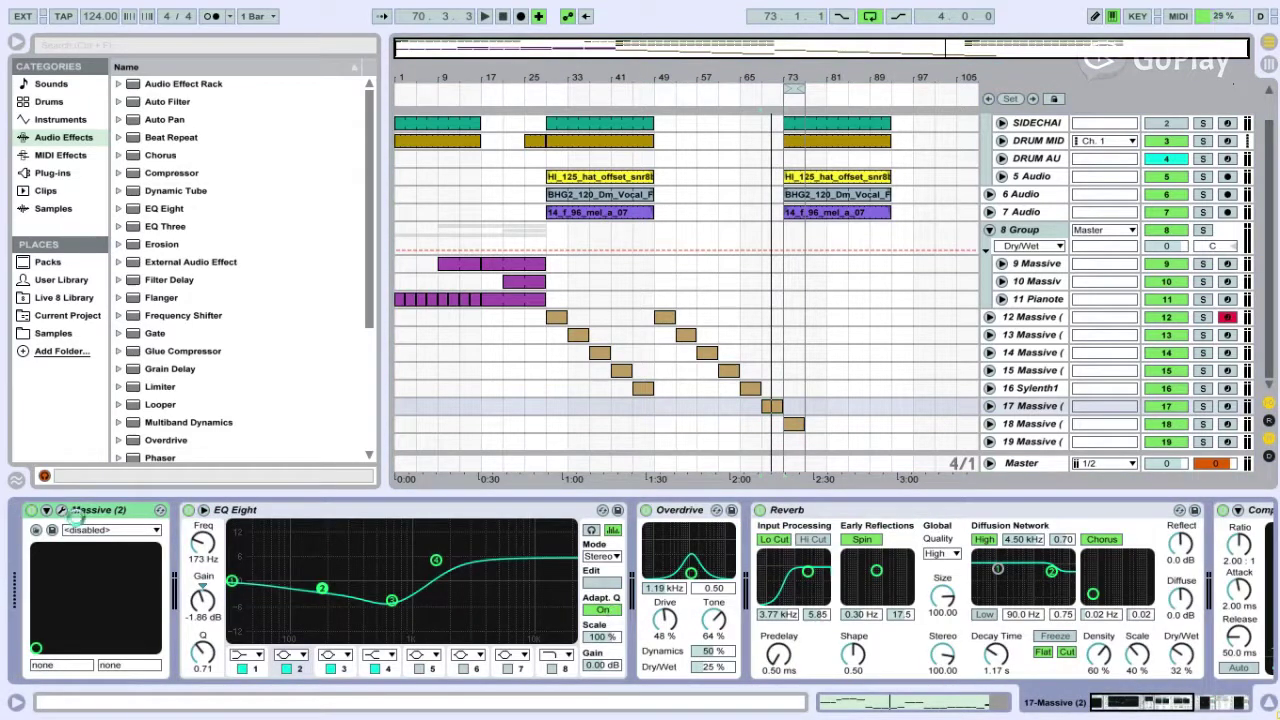
- Open track 17's Massive editor with Ctrl+Alt+P, set Modulation OSC to Phase, and show Envelope 1
{"action": "key", "text": "ctrl+alt+p"}
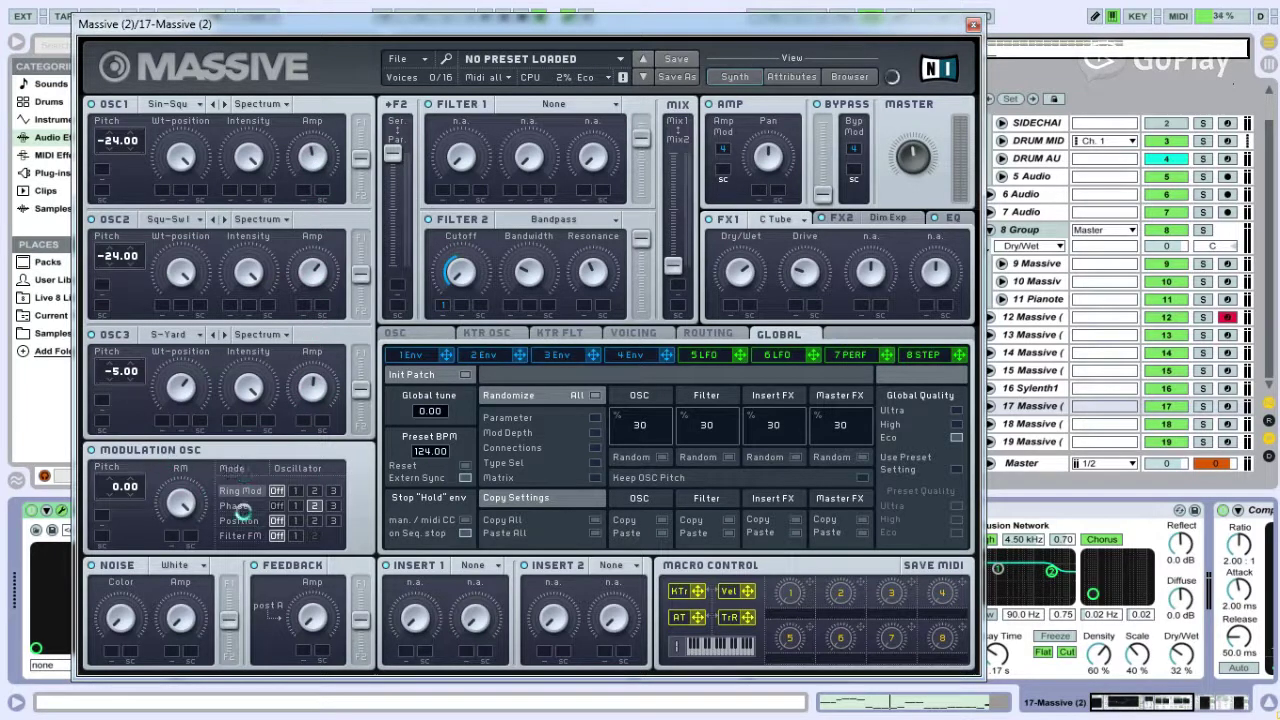
{"action": "left_click", "coordinate": [236, 505]}
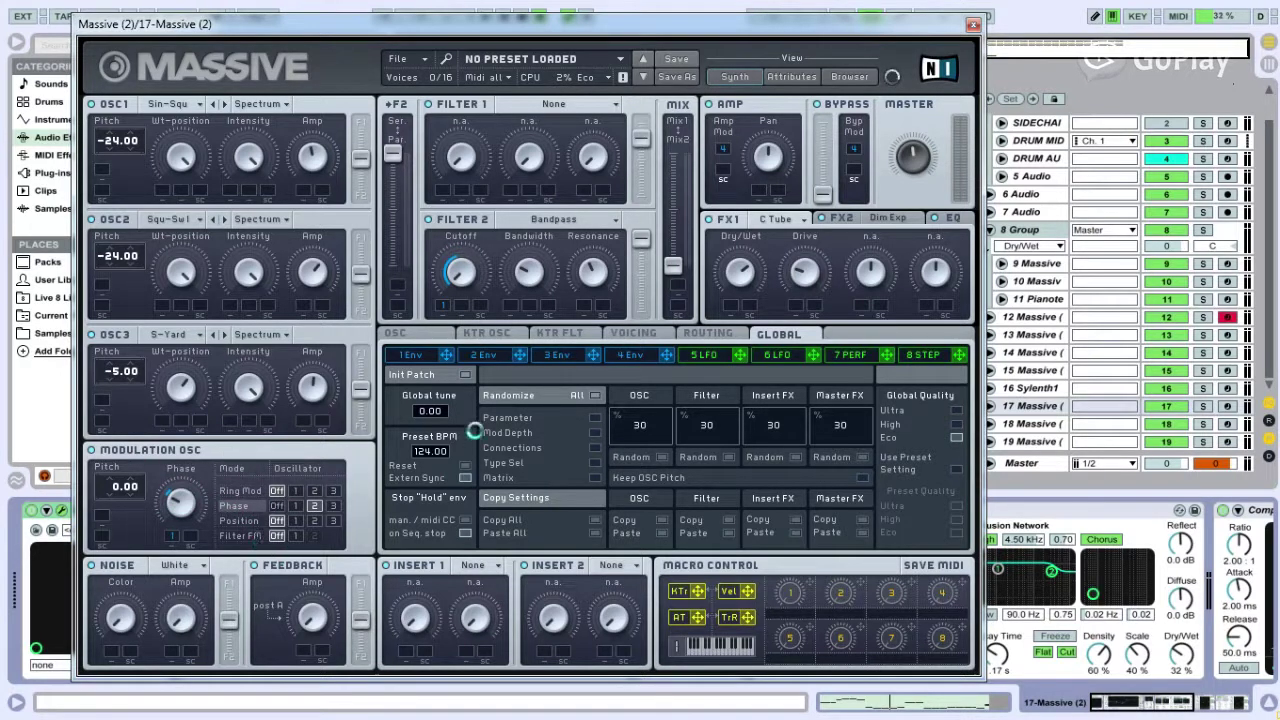
{"action": "left_click", "coordinate": [417, 354]}
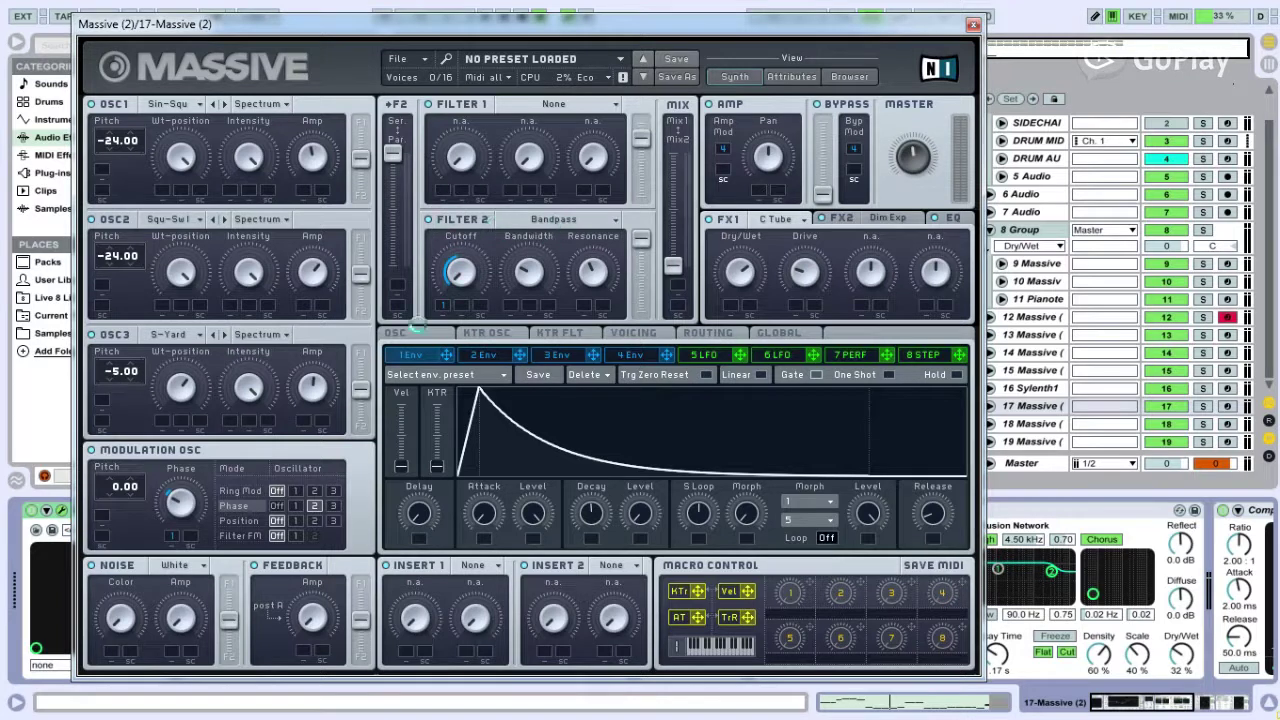
- Review Massive's glide, voicing, Dim Exp and EQ pages, then close the synth window
{"action": "left_click", "coordinate": [396, 333]}
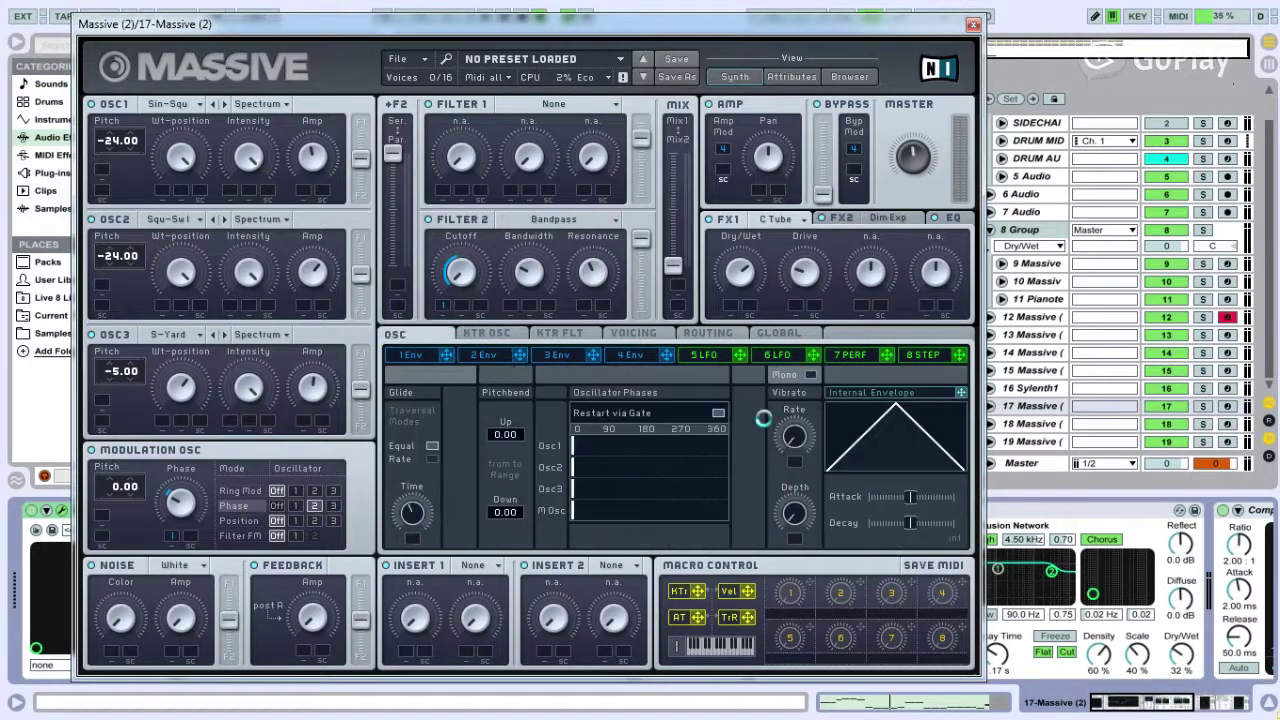
{"action": "left_click", "coordinate": [618, 333]}
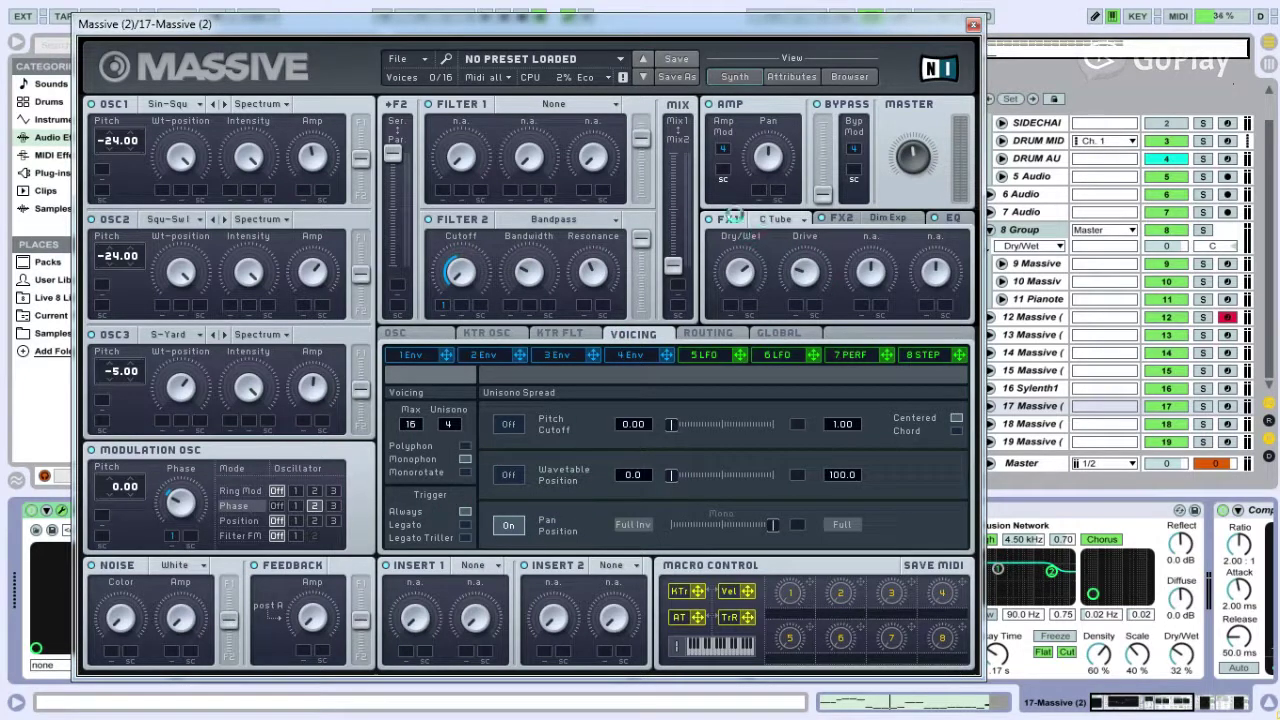
{"action": "left_click", "coordinate": [925, 217]}
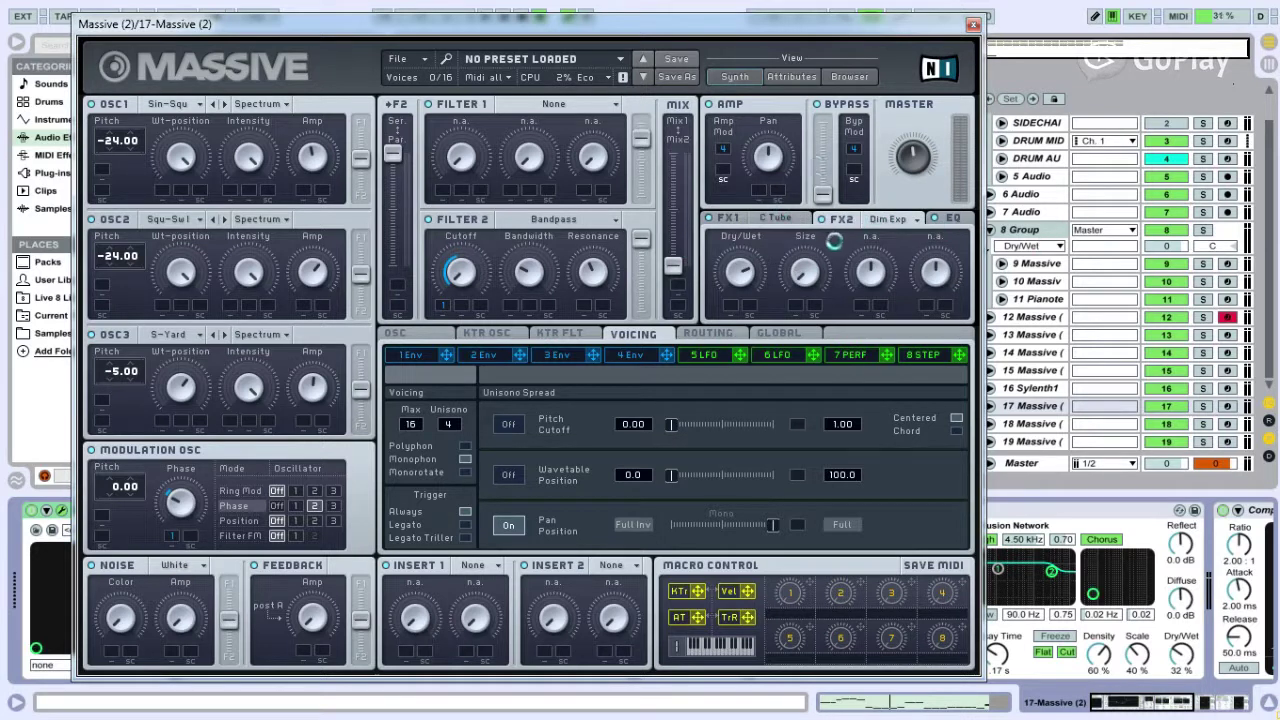
{"action": "left_click", "coordinate": [958, 217]}
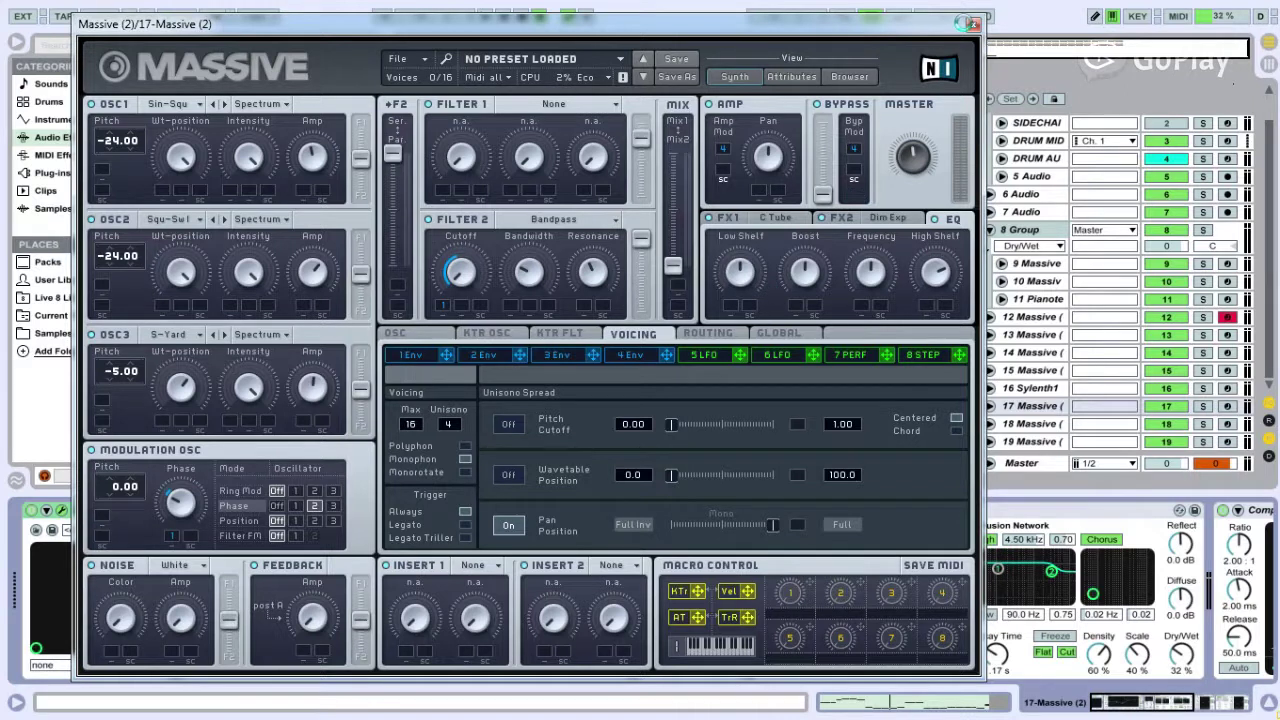
{"action": "left_click", "coordinate": [972, 22]}
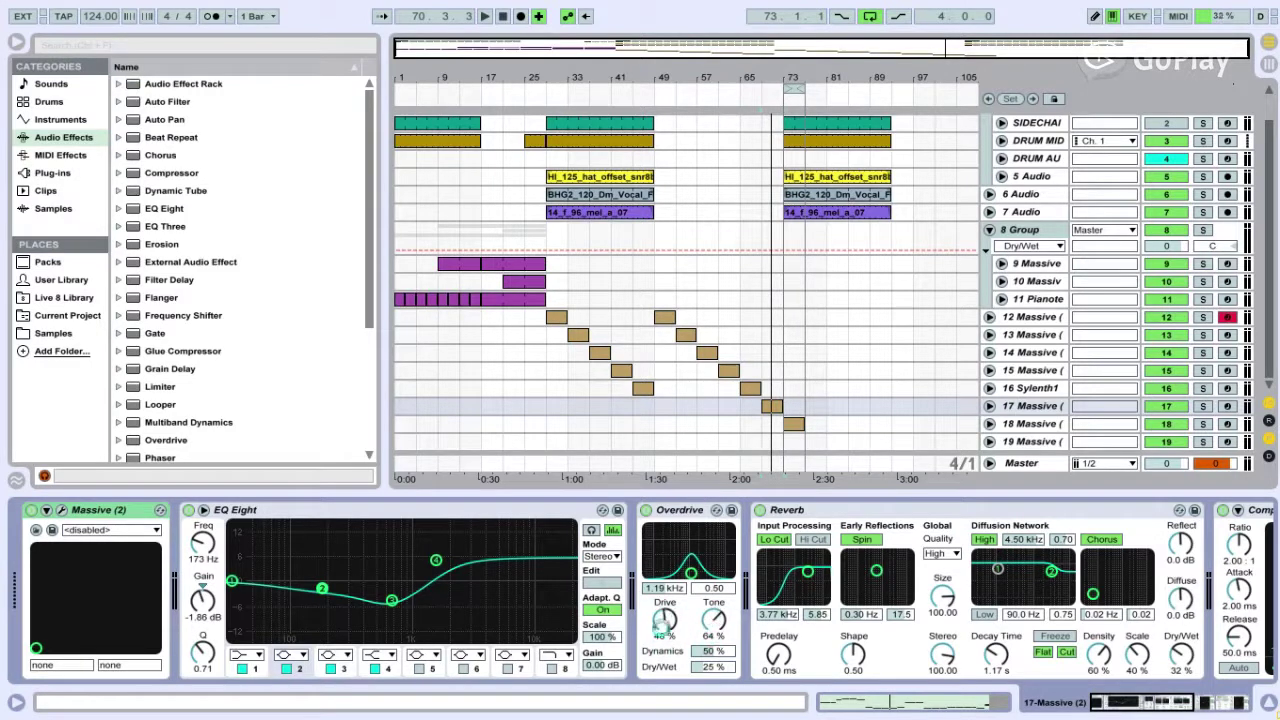
- Scroll track 17's device chain right to reveal its sidechain Compressor
{"action": "left_click_drag", "start_coordinate": [1107, 698], "coordinate": [1122, 698]}
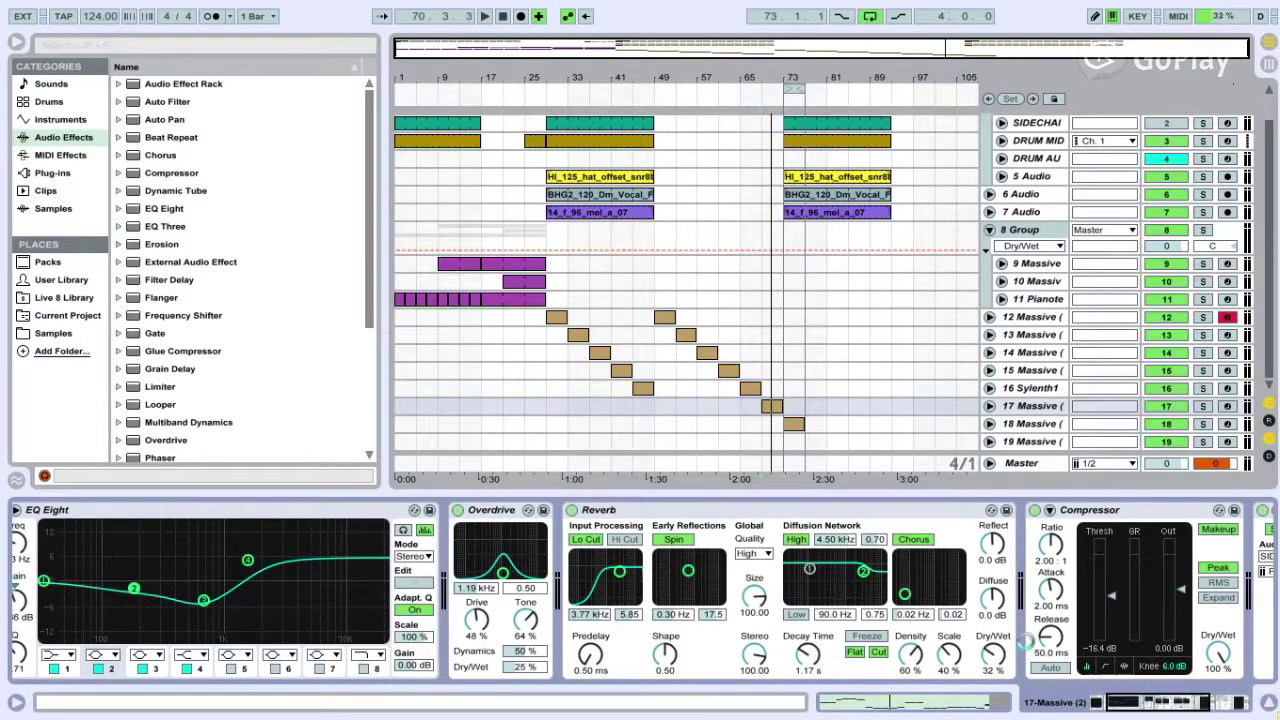
{"action": "left_click_drag", "start_coordinate": [1198, 705], "coordinate": [1230, 702]}
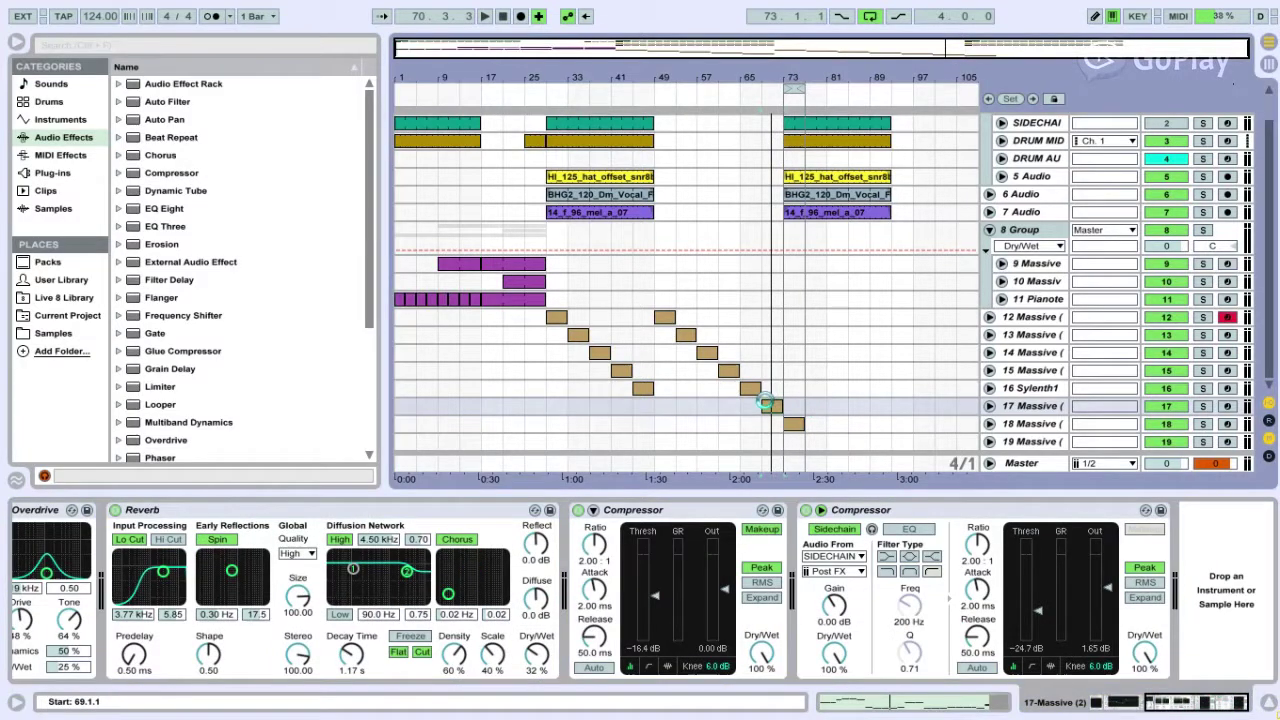
- Paste track 17's bar-69 clip onto track 18 at bar 73
{"action": "left_click", "coordinate": [765, 403]}
{"action": "key", "text": "space"}
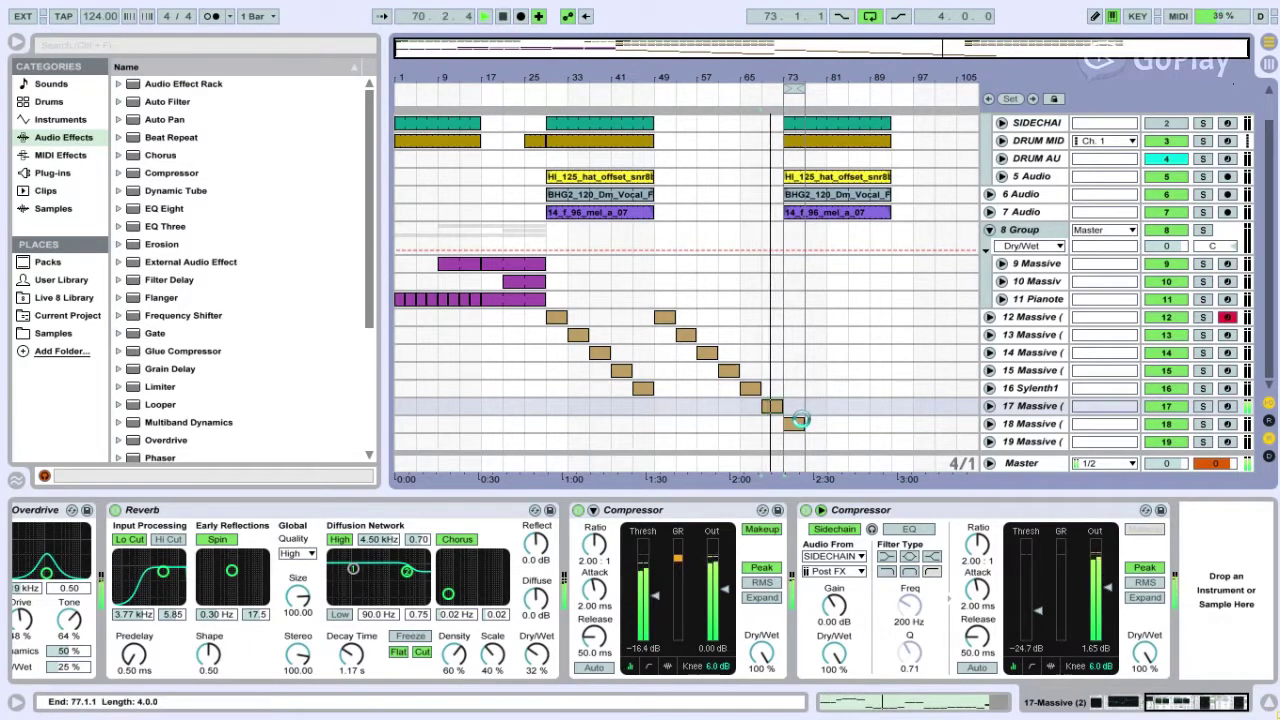
{"action": "left_click", "coordinate": [800, 420]}
{"action": "key", "text": "space"}
{"action": "key", "text": "ctrl+v"}
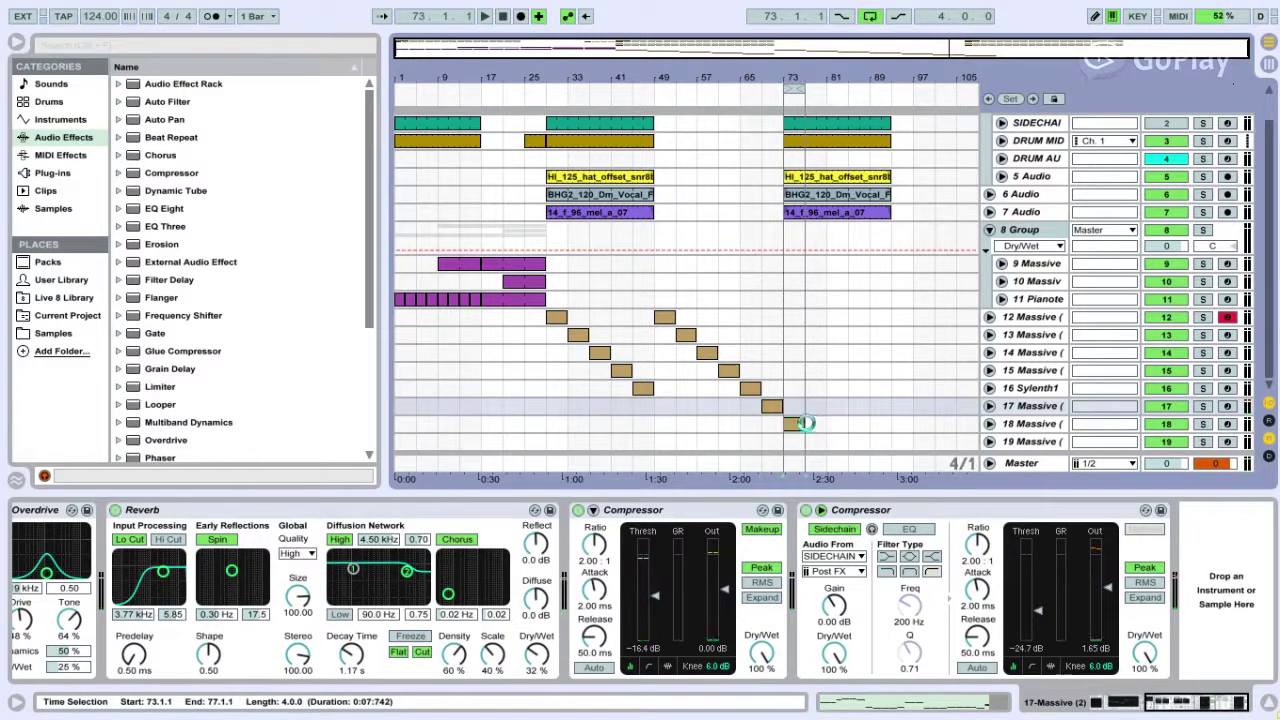
- Audition the new clip with track 18 soloed, then unsolo and select the clip
{"action": "left_click", "coordinate": [1204, 424]}
{"action": "key", "text": "space"}
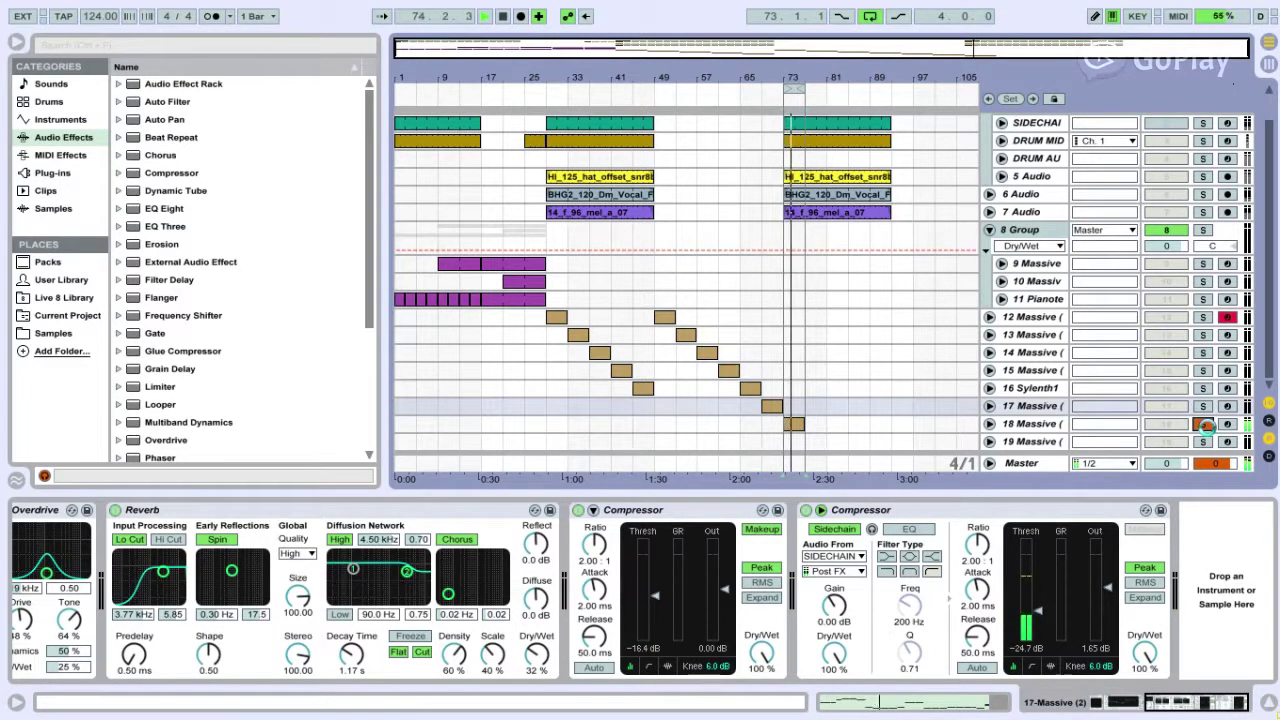
{"action": "left_click", "coordinate": [1205, 425]}
{"action": "key", "text": "space"}
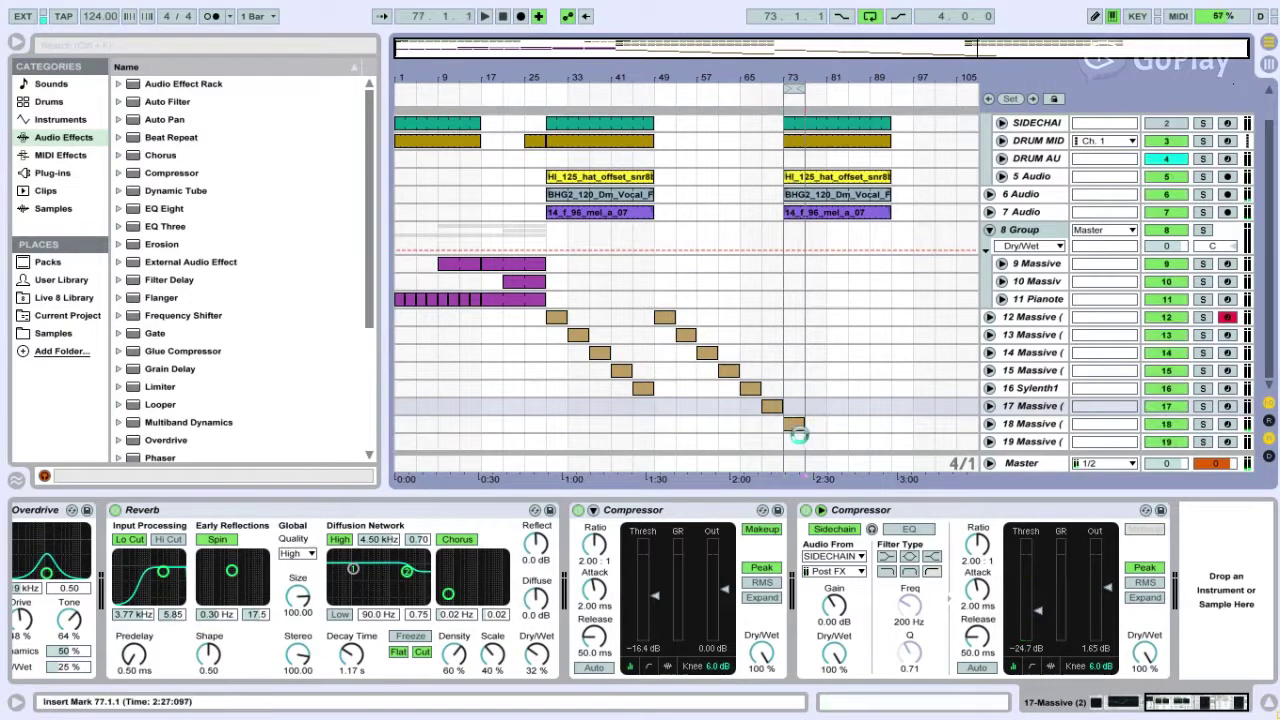
{"action": "left_click", "coordinate": [795, 425]}
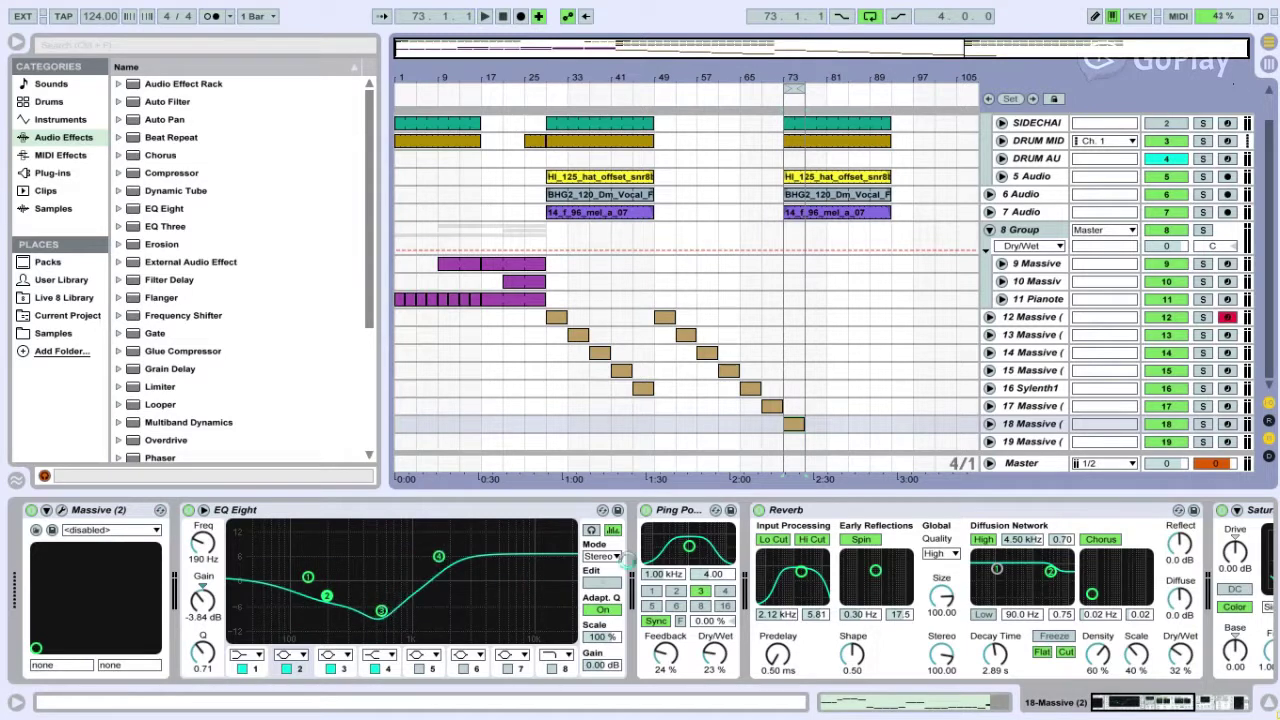
- Inspect track 18's Ping Pong Delay and Reverb, then open its Massive plugin editor
{"action": "left_click", "coordinate": [686, 511]}
{"action": "left_click", "coordinate": [800, 511]}
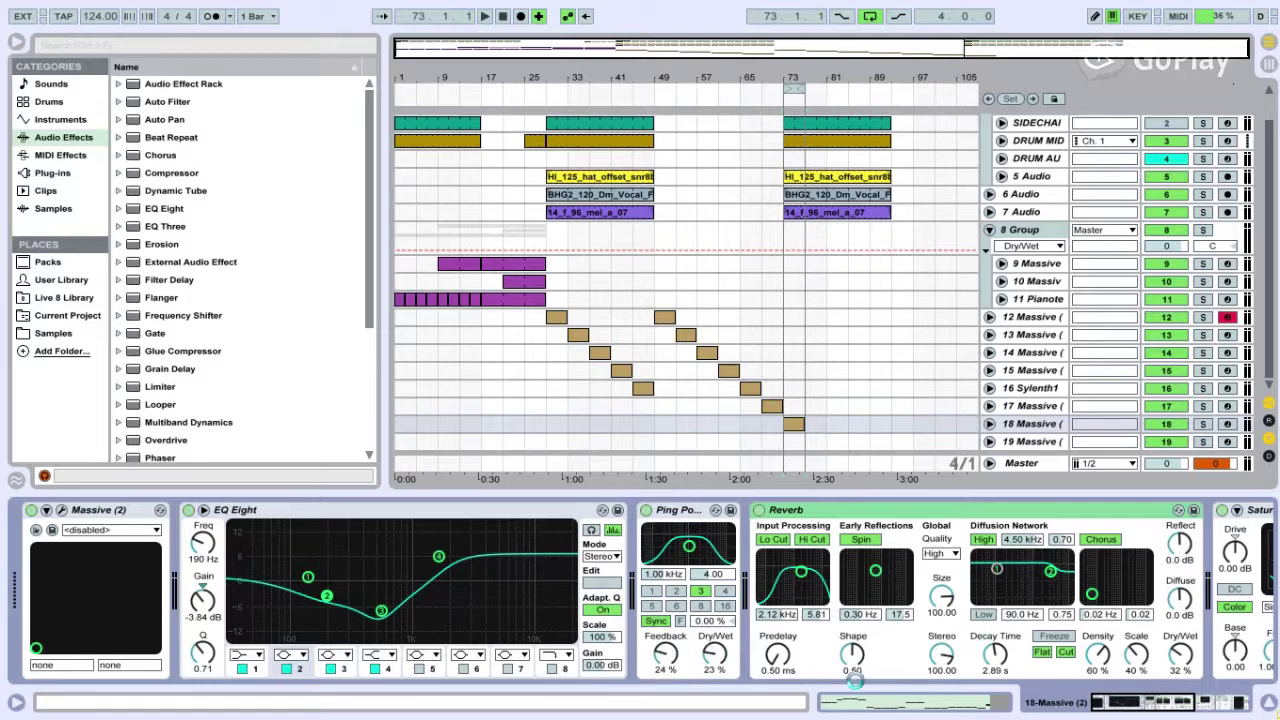
{"action": "scroll", "coordinate": [860, 645], "scroll_direction": "right", "scroll_amount": 4}
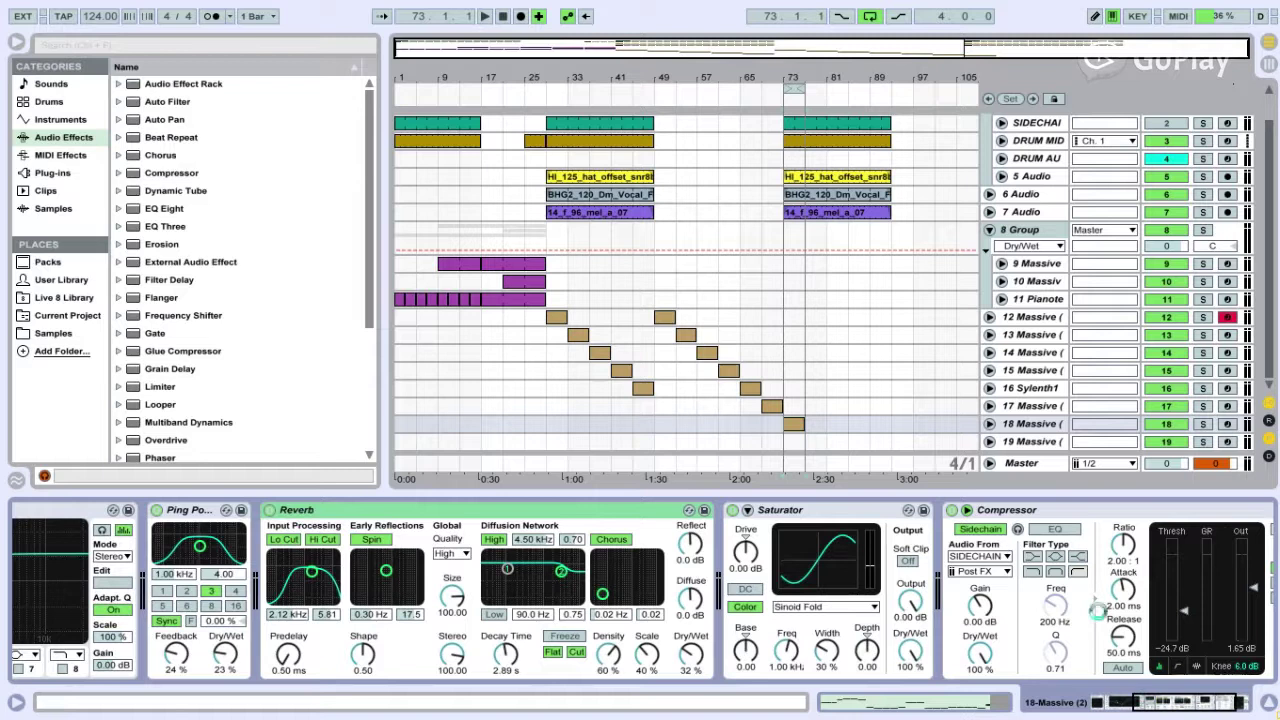
{"action": "left_click", "coordinate": [1165, 698]}
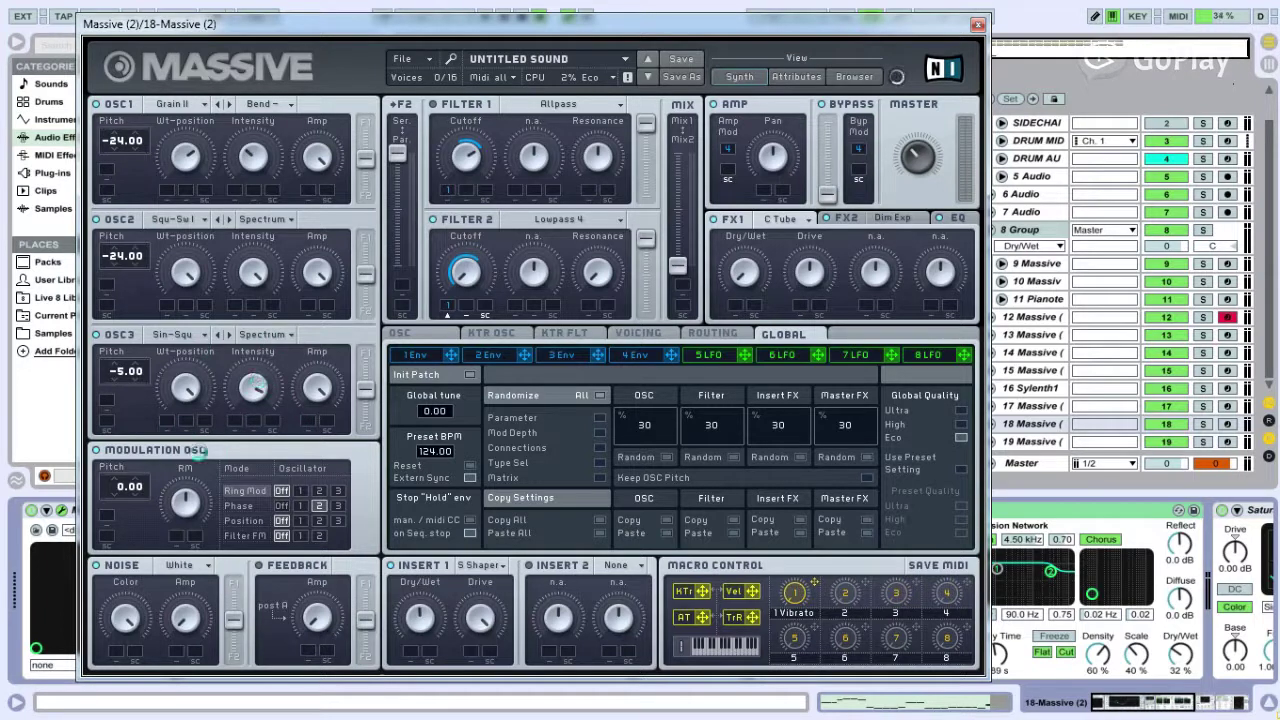
- Set the modulation oscillator to Phase mode and Filter 1's type from Allpass to None
{"action": "left_click", "coordinate": [232, 505]}
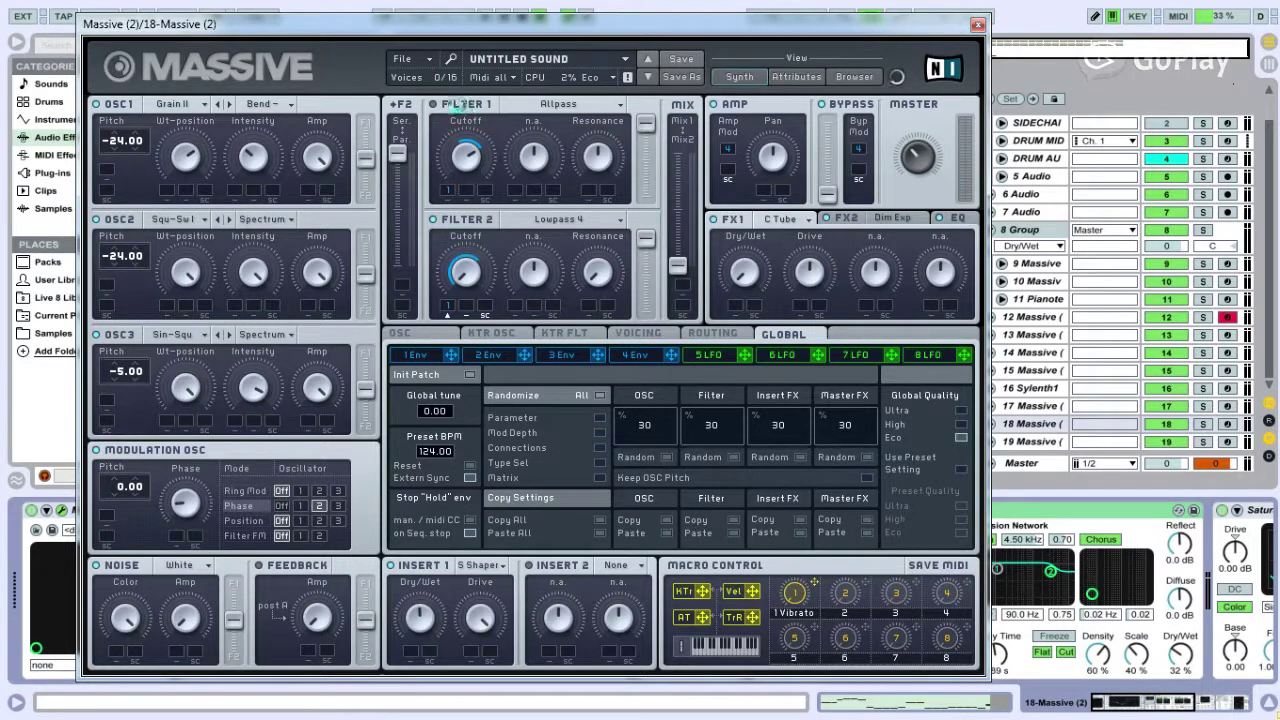
{"action": "left_click", "coordinate": [612, 104]}
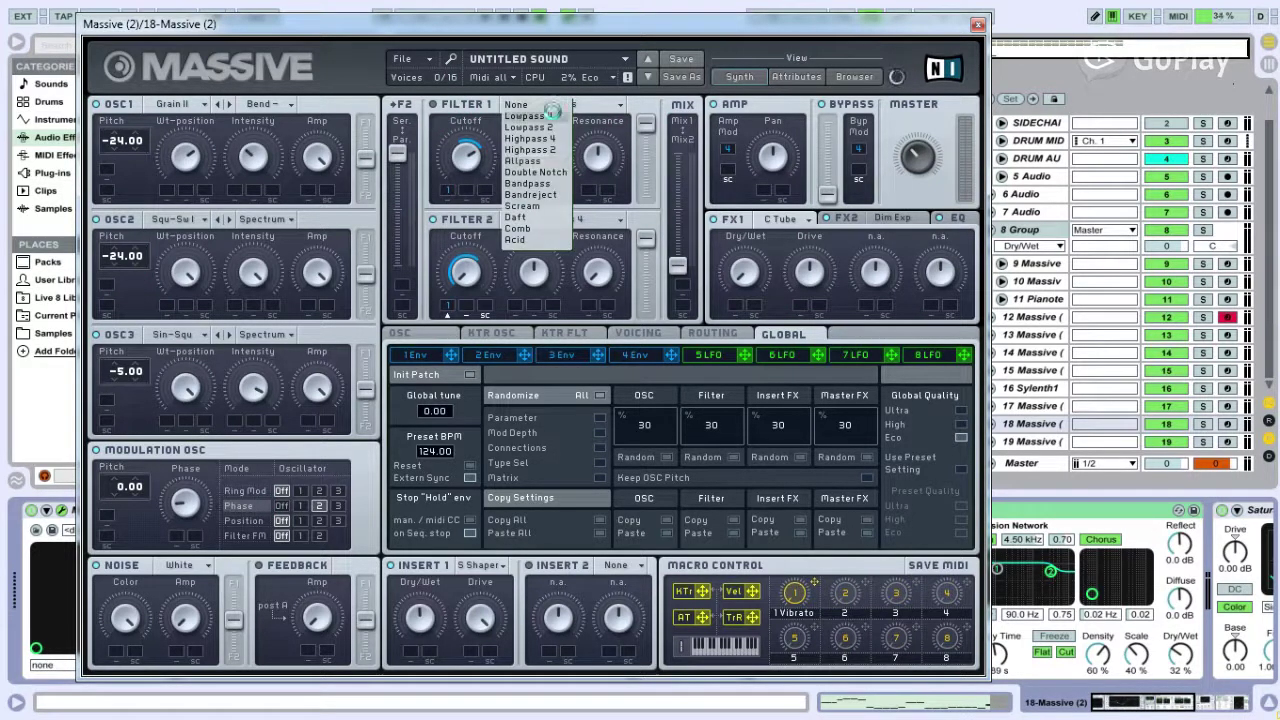
{"action": "left_click", "coordinate": [530, 106]}
{"action": "right_click", "coordinate": [465, 162]}
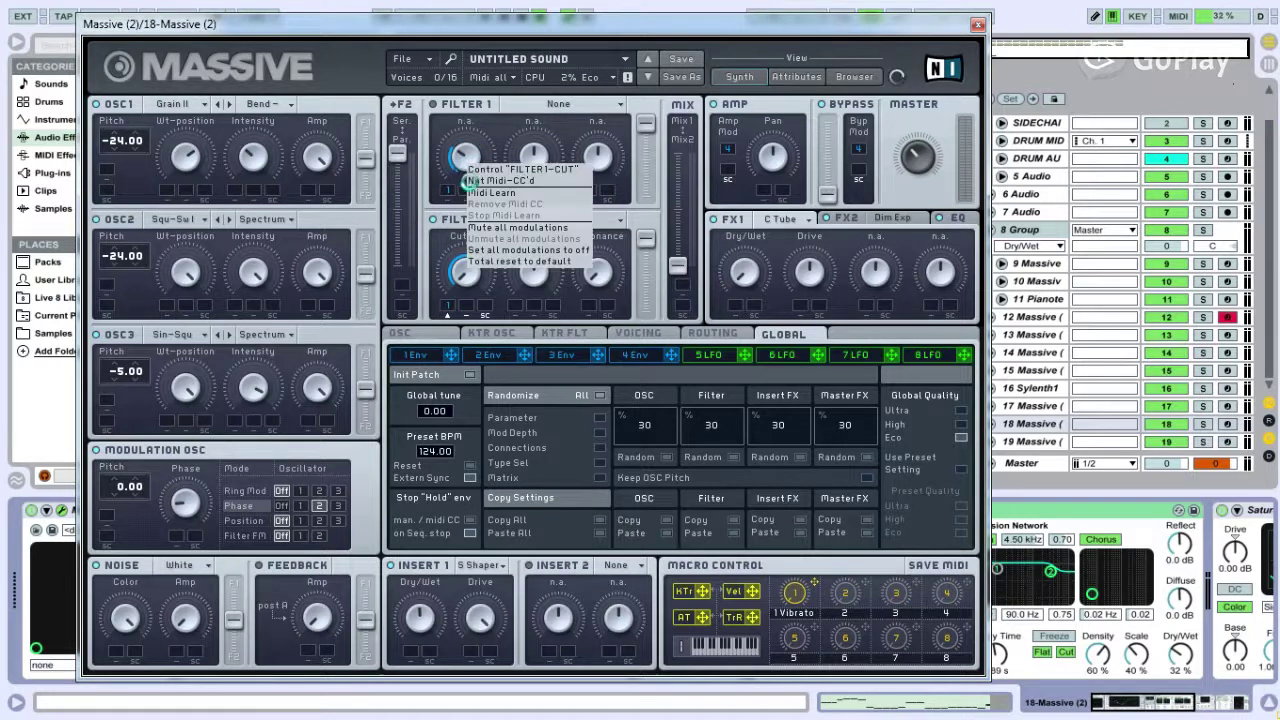
{"action": "left_click", "coordinate": [492, 193]}
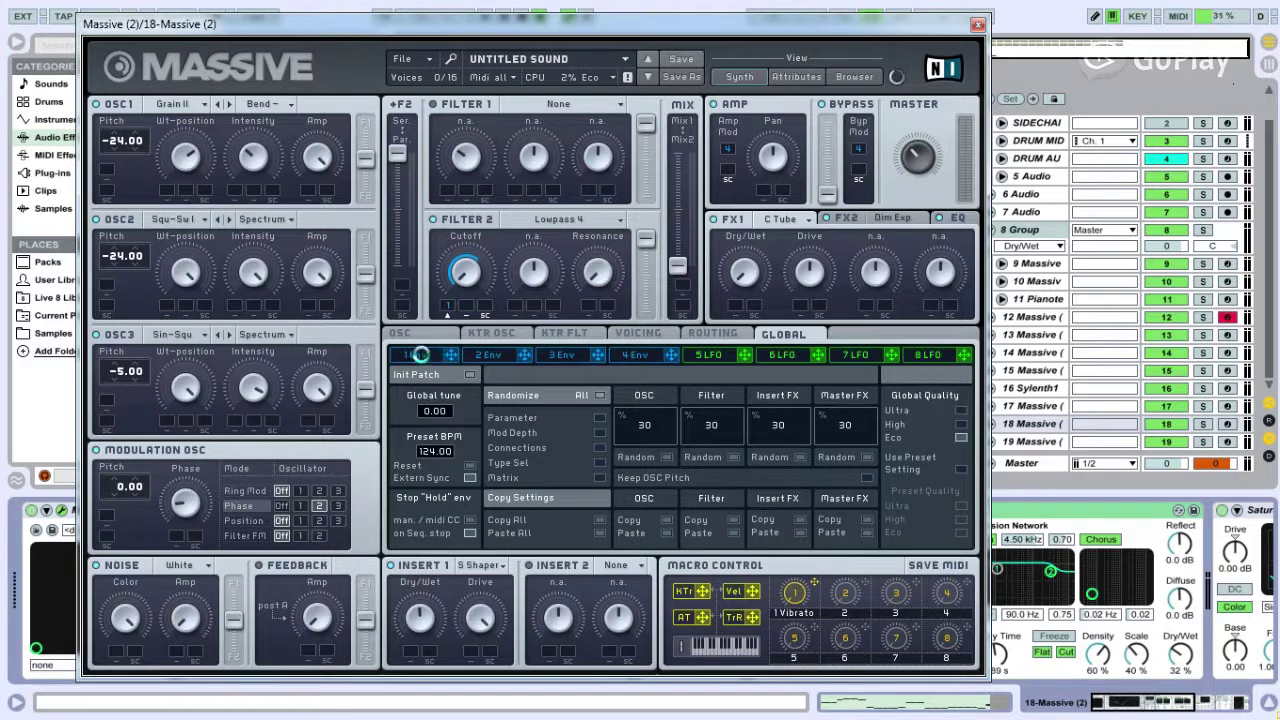
- Check the 1 Env, Dim Exp, EQ, Voicing and OSC pages, then close Massive
{"action": "left_click", "coordinate": [420, 354]}
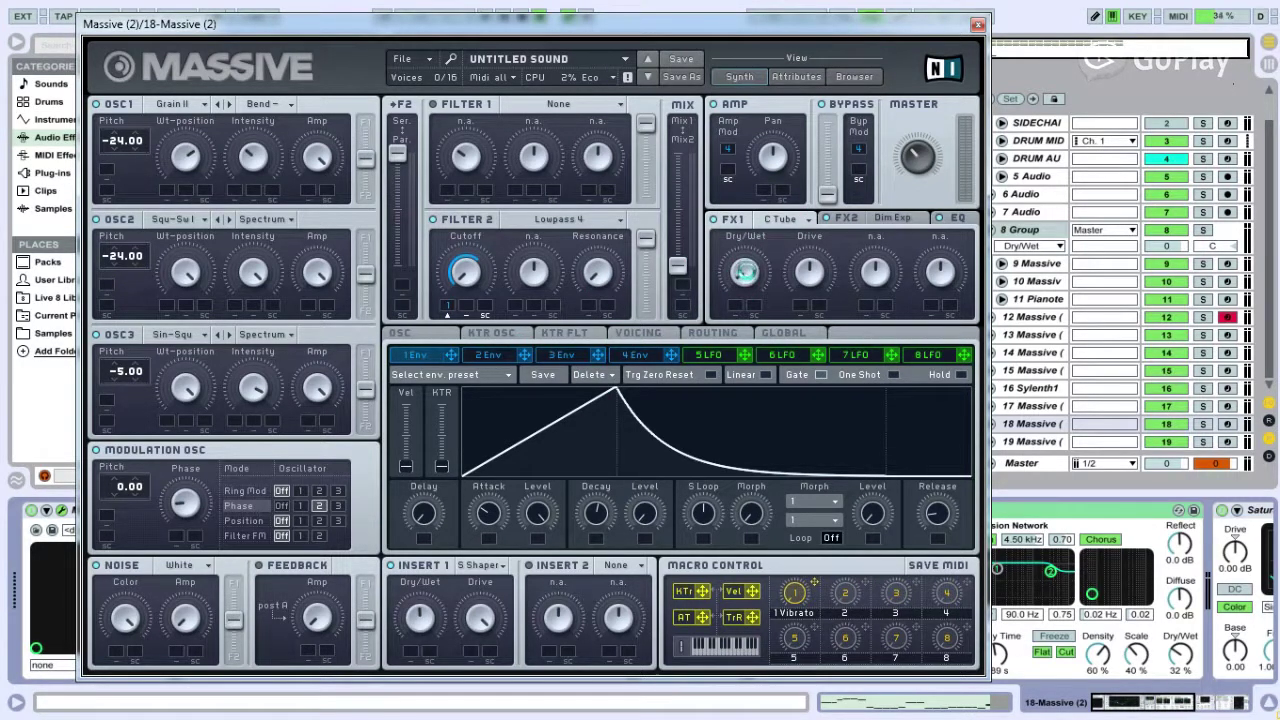
{"action": "left_click", "coordinate": [890, 223]}
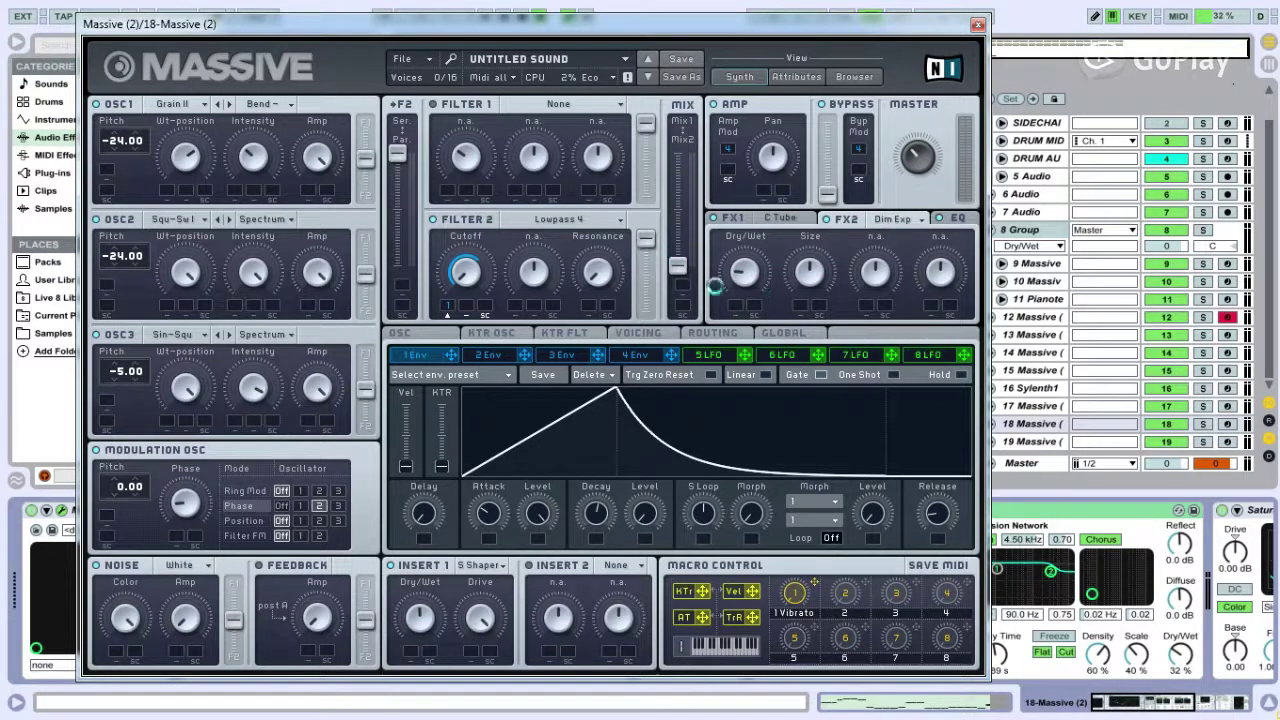
{"action": "left_click", "coordinate": [943, 218]}
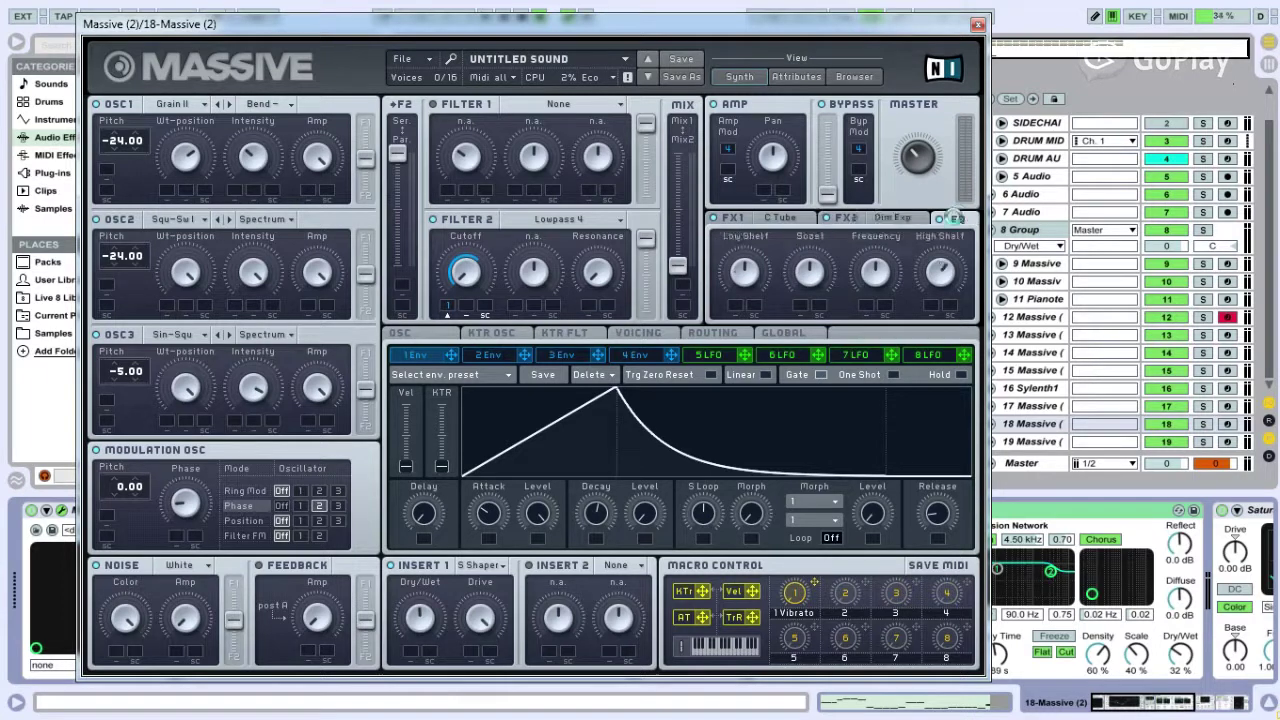
{"action": "left_click", "coordinate": [652, 335]}
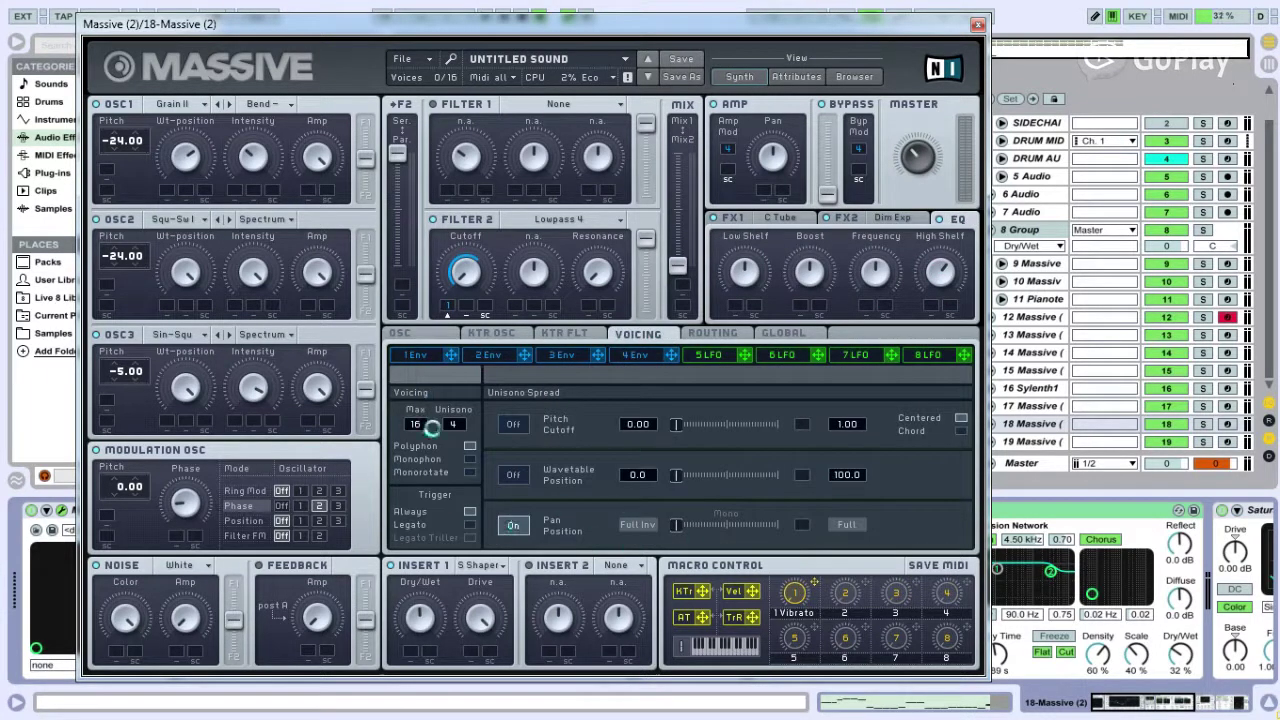
{"action": "left_click", "coordinate": [412, 332]}
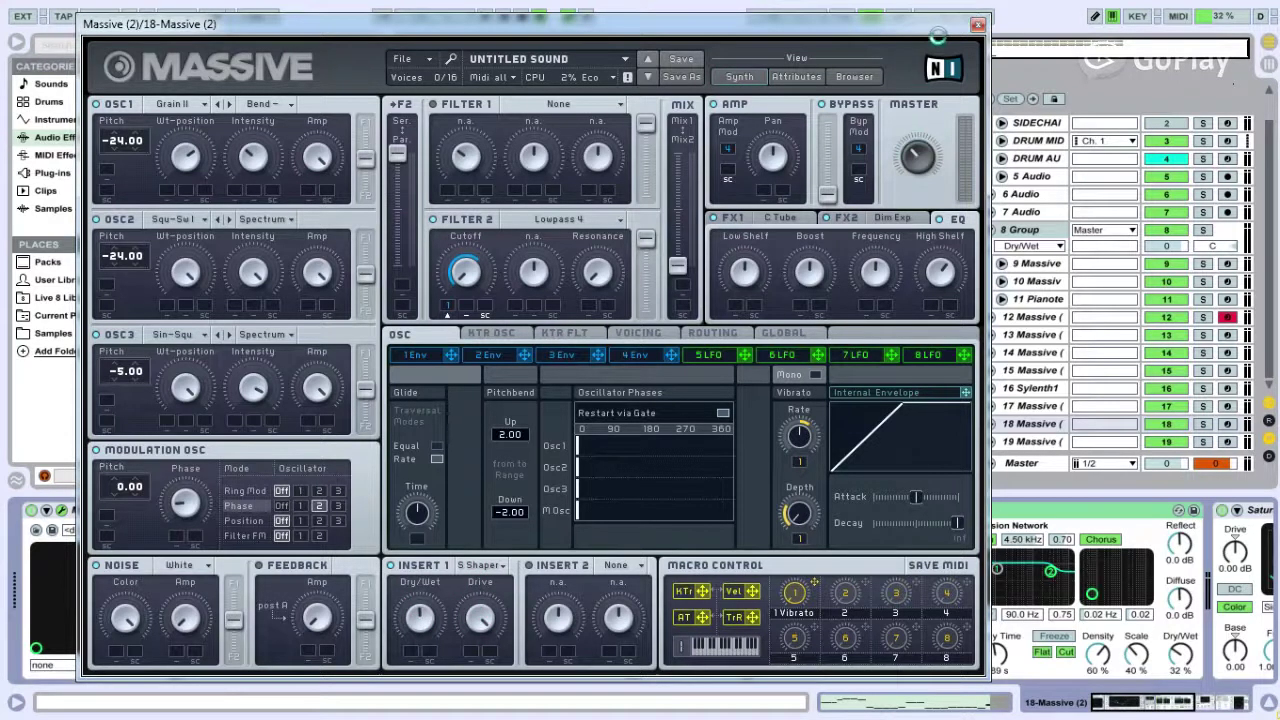
{"action": "left_click", "coordinate": [977, 22]}
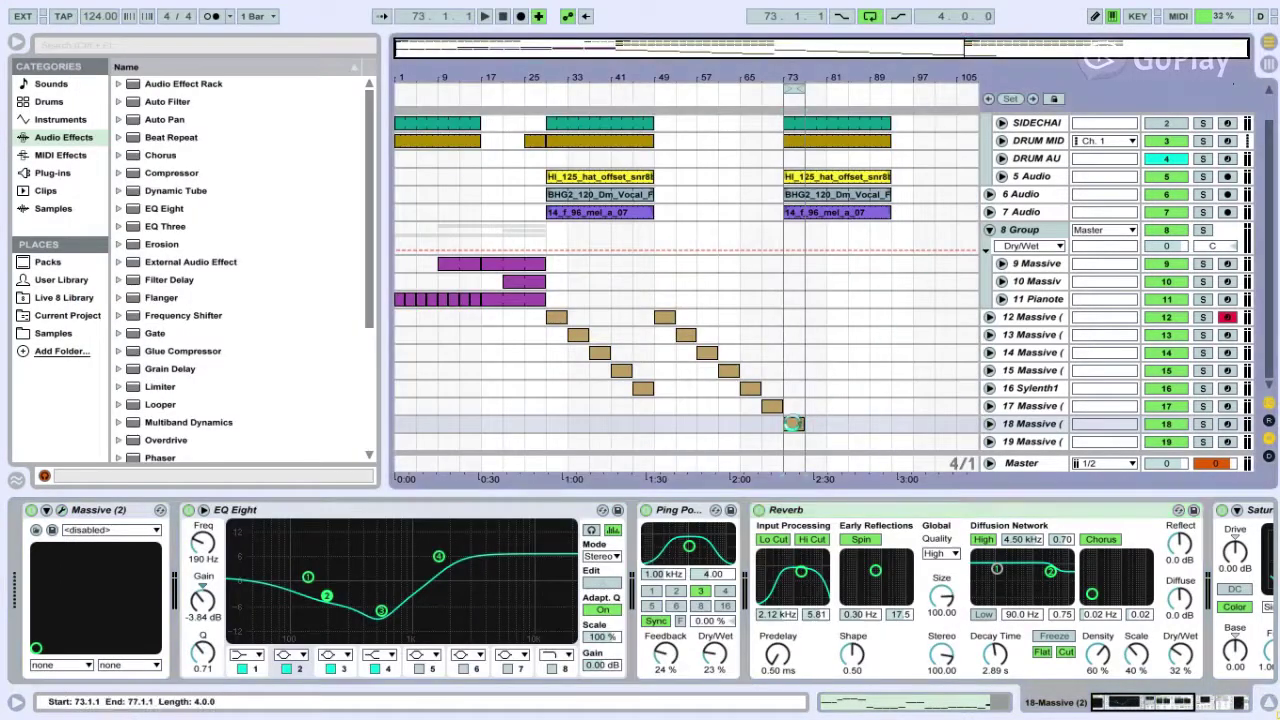
- Play track 18 from bar 97 with the arrangement zoomed out, then hide the device panel
{"action": "left_click", "coordinate": [916, 428]}
{"action": "key", "text": "space"}
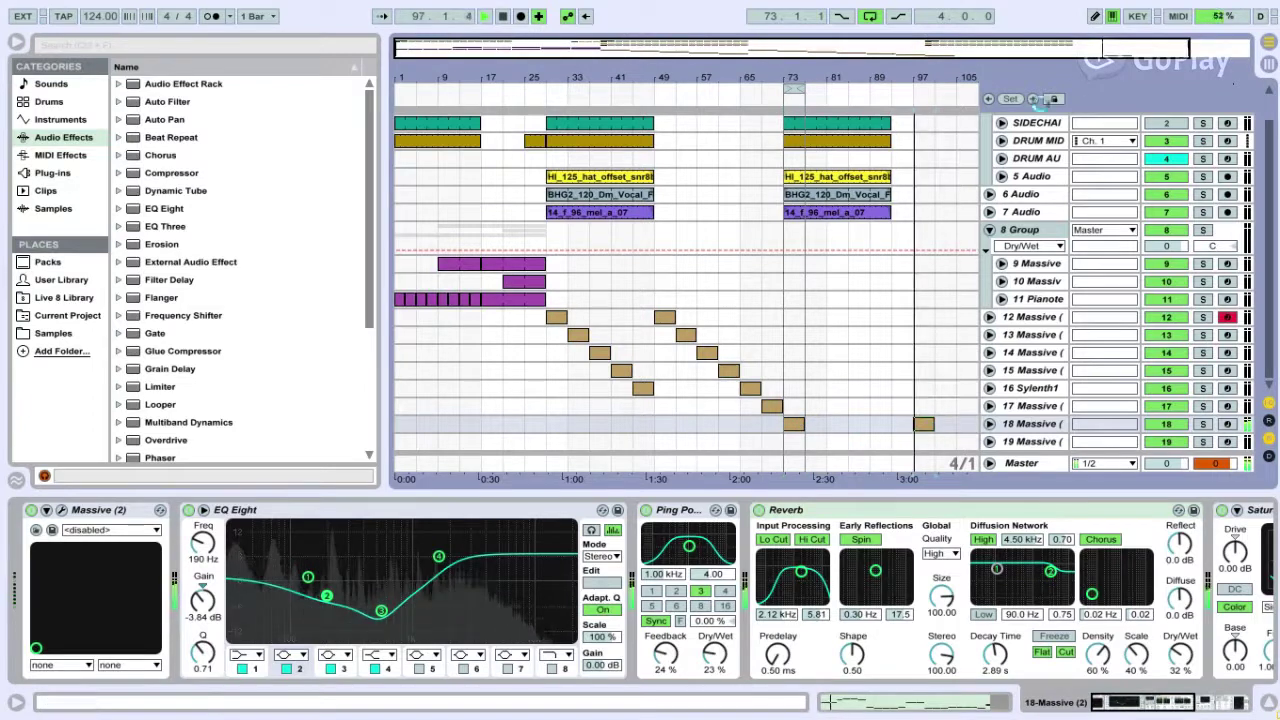
{"action": "left_click_drag", "start_coordinate": [1060, 48], "coordinate": [1181, 46]}
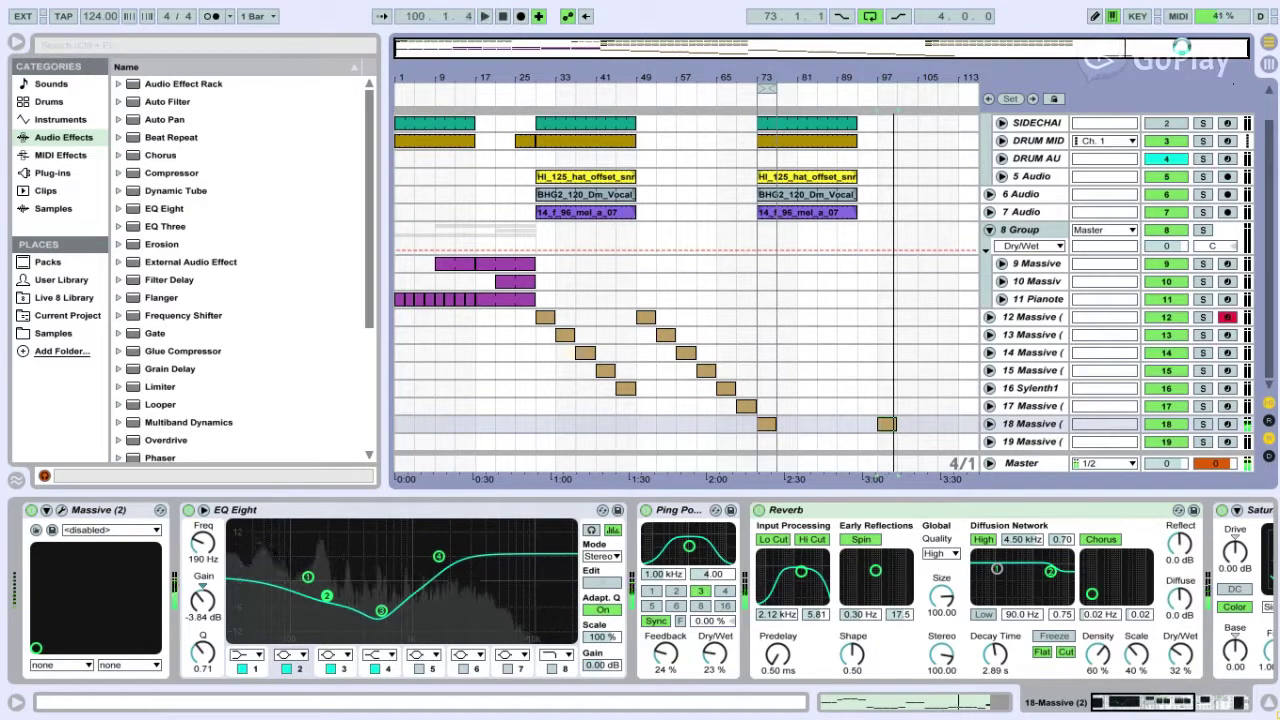
{"action": "key", "text": "space"}
{"action": "key", "text": "ctrl+alt+l"}
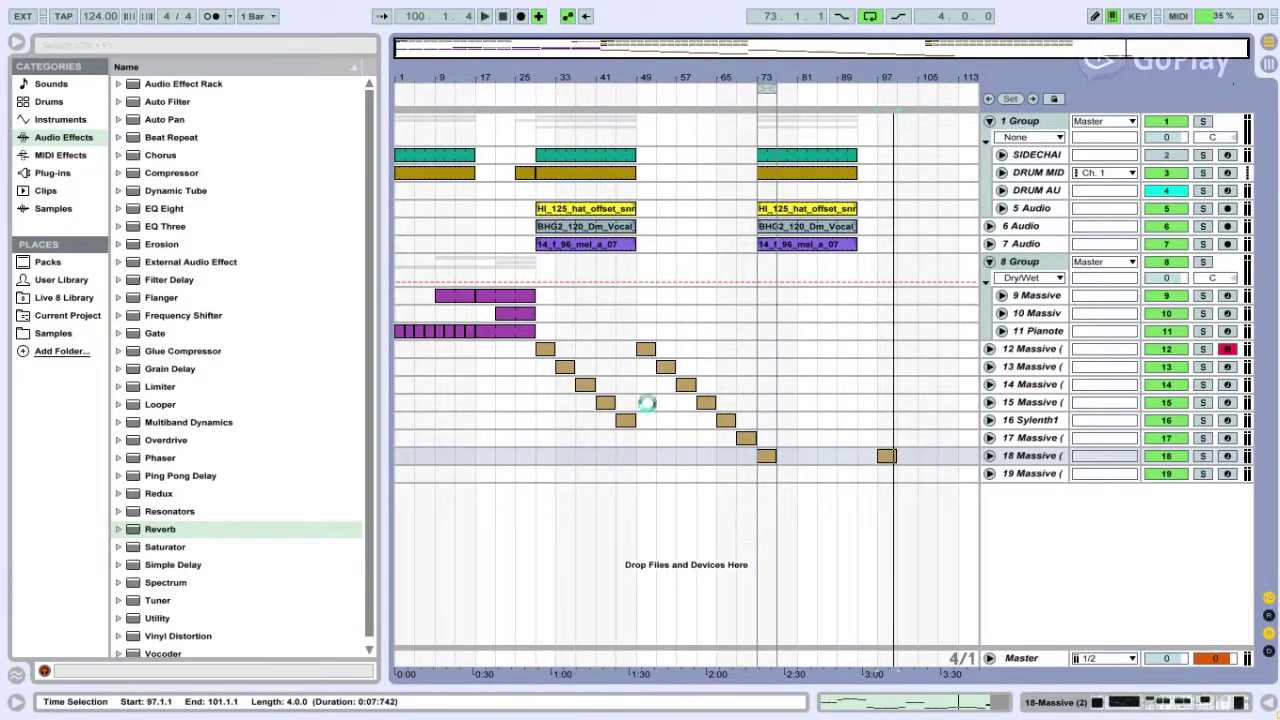
- Select track 12's clip, then track 13's Massive clip at bar 53
{"action": "left_click", "coordinate": [652, 355]}
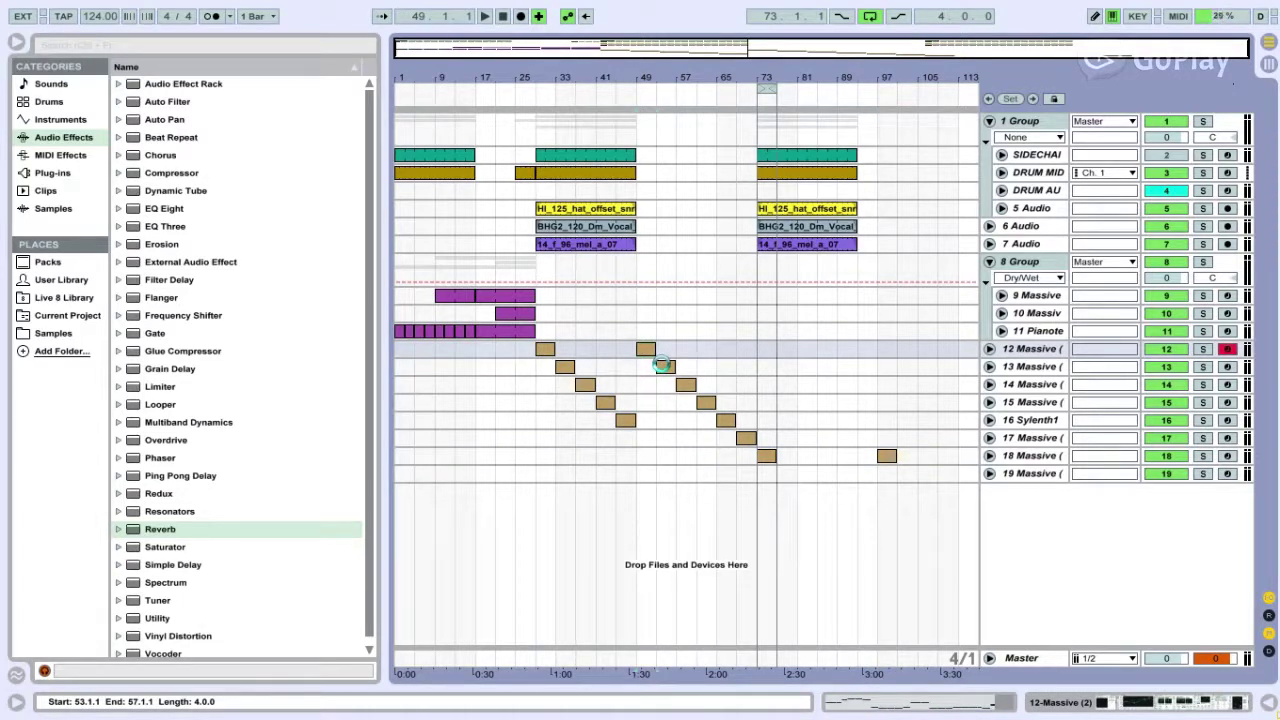
{"action": "left_click", "coordinate": [663, 368]}
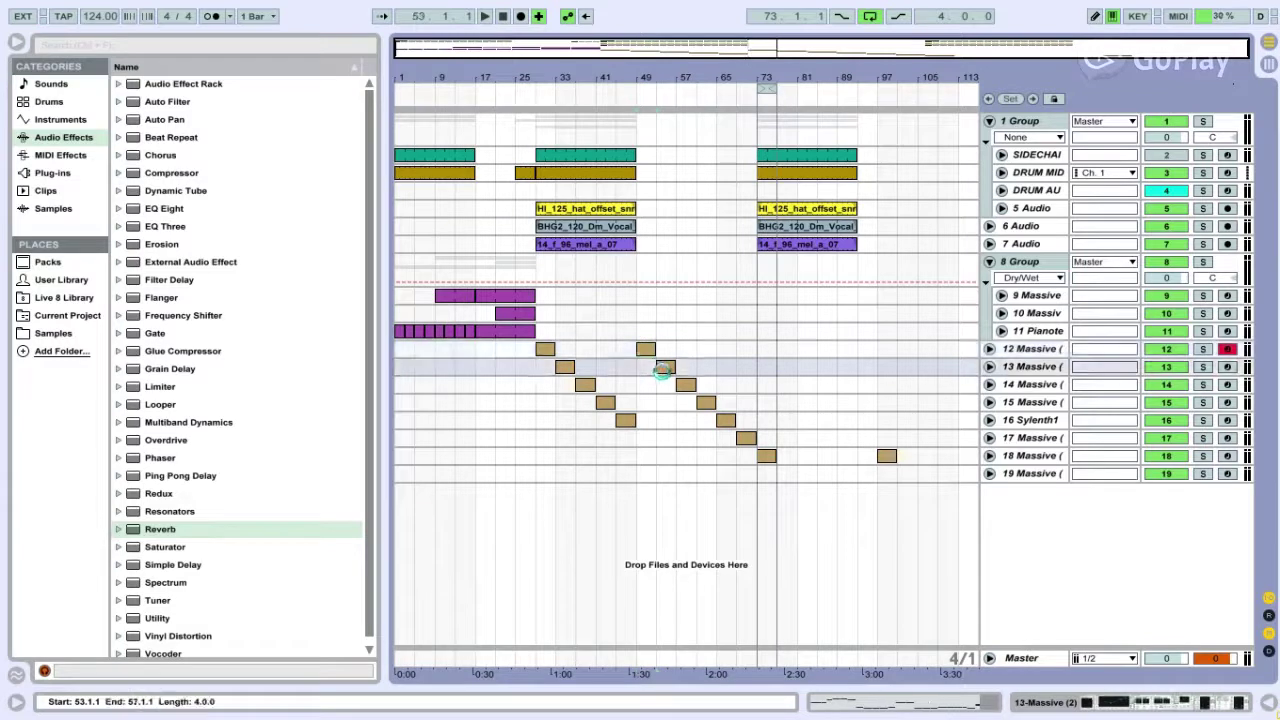